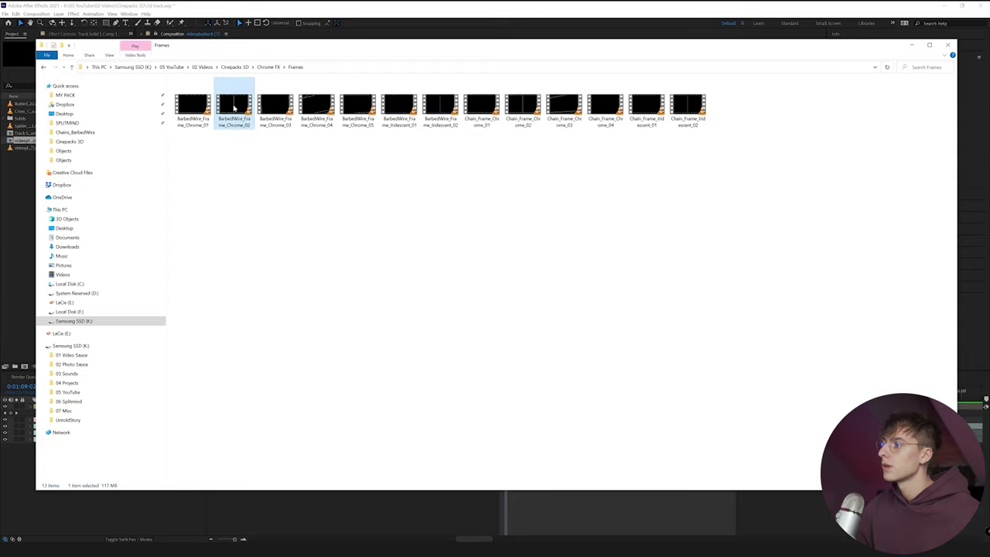
Preview the BarbedWire_Frame_Chrome_02 clip, close the player and select Chain_Frame_Chrome_01 in the Frames folder
{"action": "double_click", "coordinate": [233, 100]}
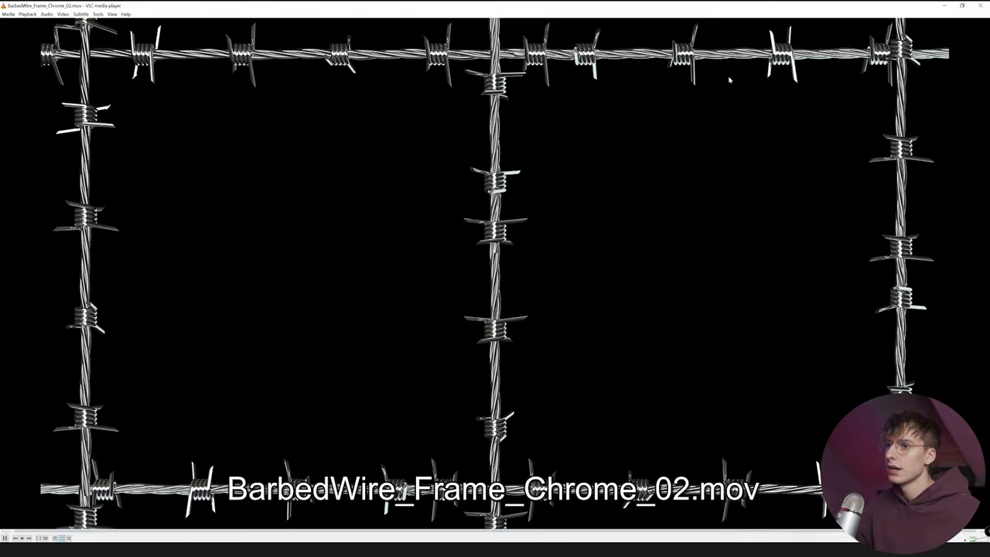
{"action": "key", "text": "ctrl+q"}
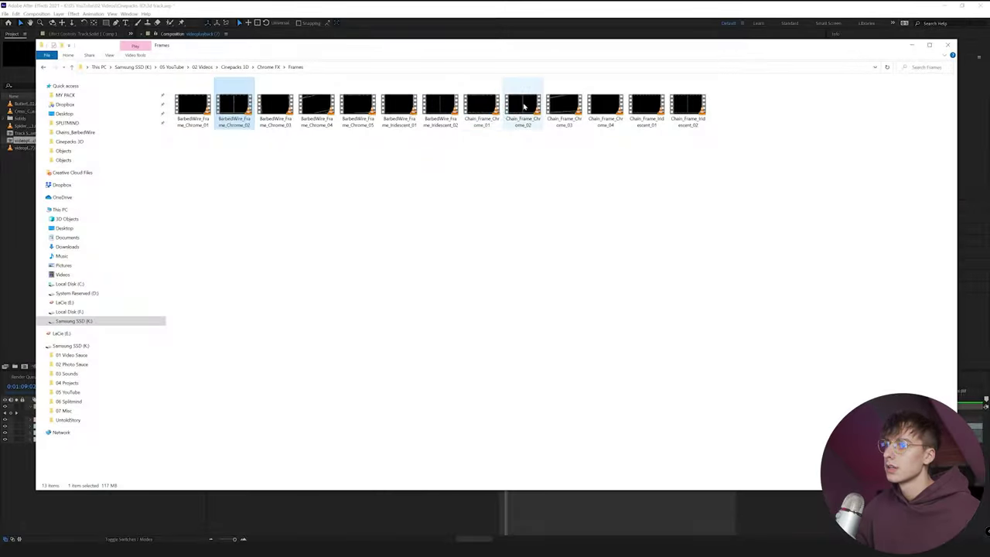
{"action": "left_click", "coordinate": [483, 111]}
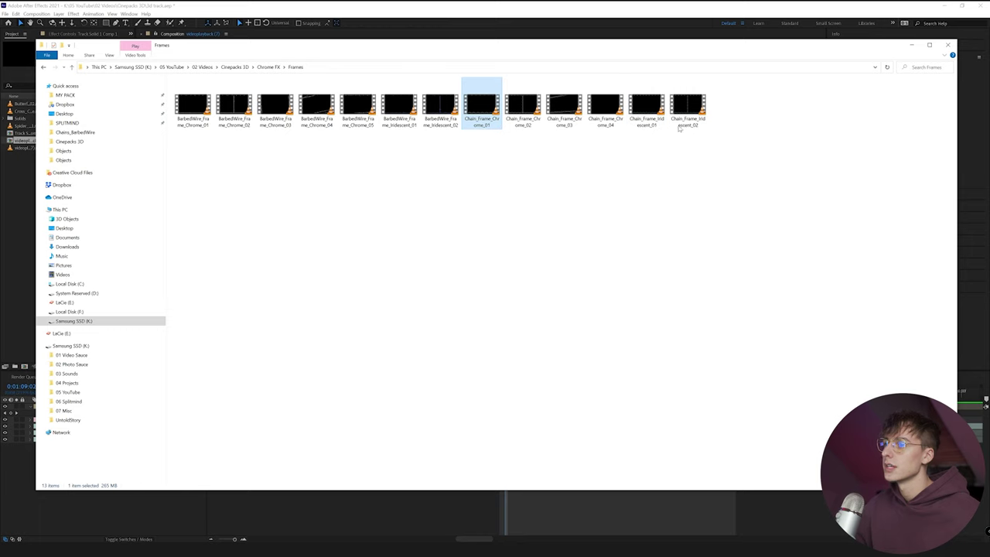
Open the Objects folder inside Chrome FX and show its clips as larger thumbnails
{"action": "left_click", "coordinate": [269, 66]}
{"action": "double_click", "coordinate": [224, 125]}
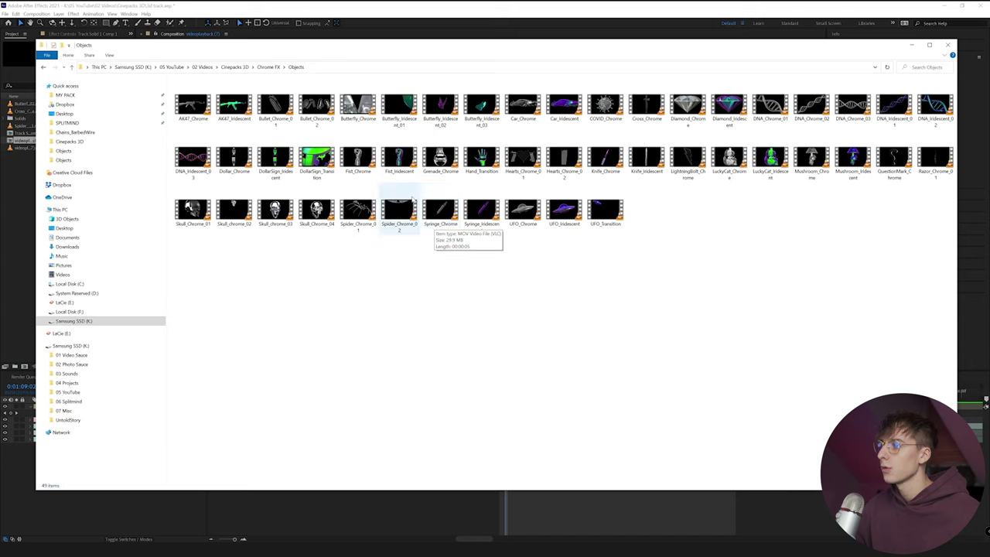
{"action": "right_click", "coordinate": [646, 258]}
{"action": "left_click", "coordinate": [754, 270]}
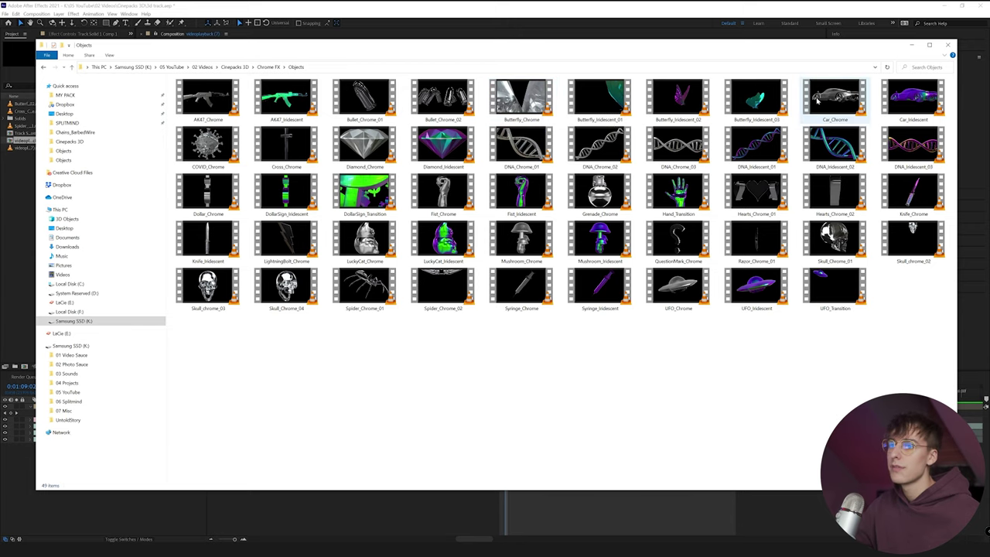
Preview clips in the Objects folder, including Butterfly_Chrome, Skull_chrome_02, Cross_Chrome and Car_Iridescent
{"action": "left_click", "coordinate": [522, 98]}
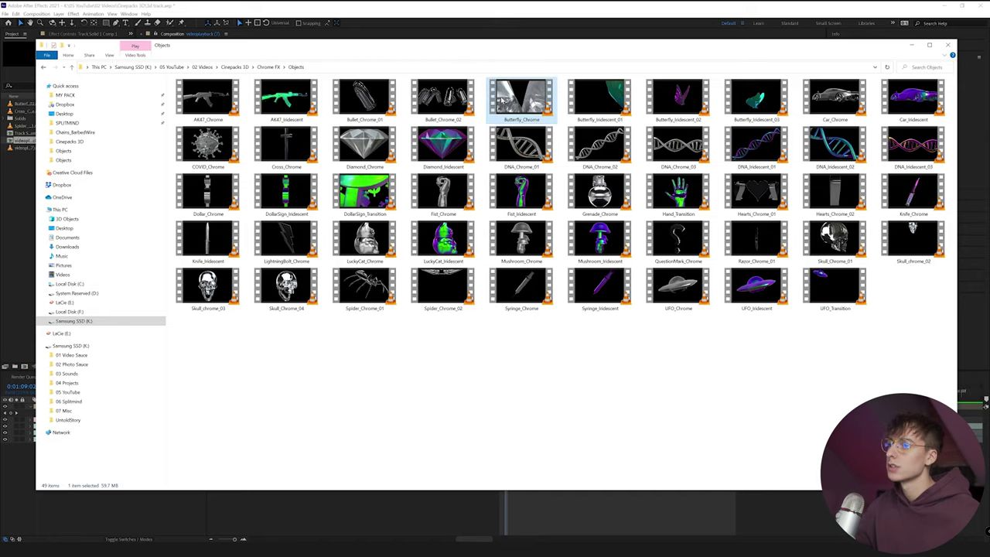
{"action": "double_click", "coordinate": [499, 96]}
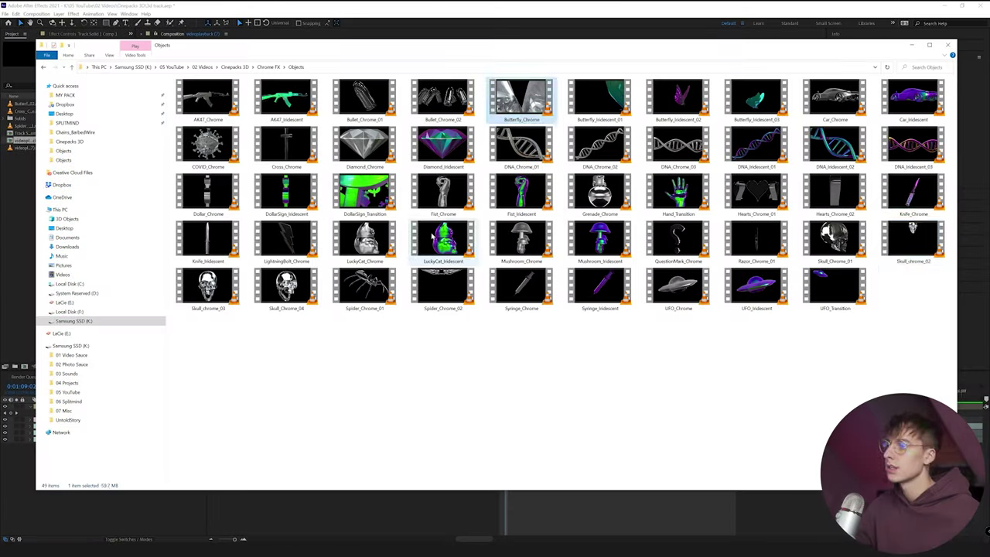
{"action": "left_click", "coordinate": [911, 237]}
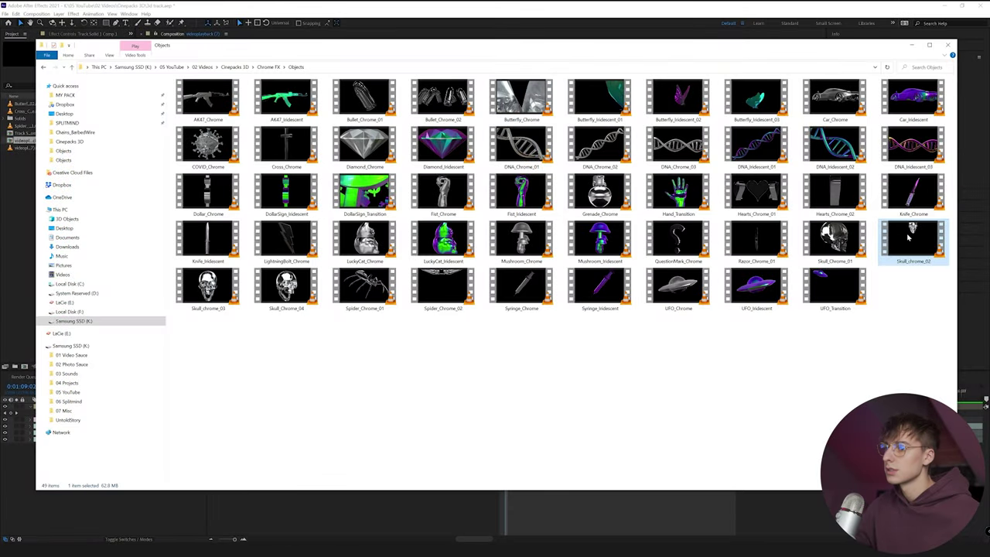
{"action": "double_click", "coordinate": [909, 237]}
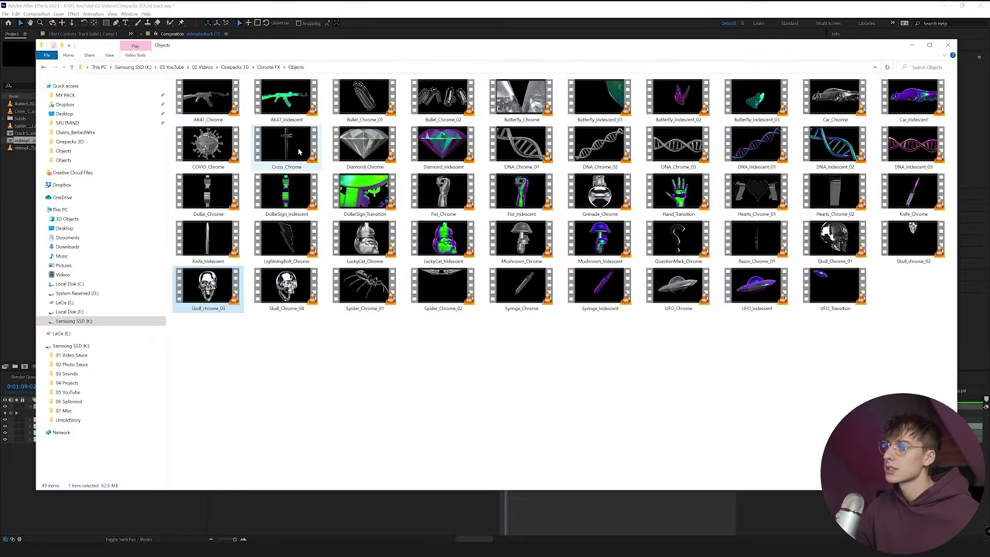
{"action": "left_click", "coordinate": [299, 151]}
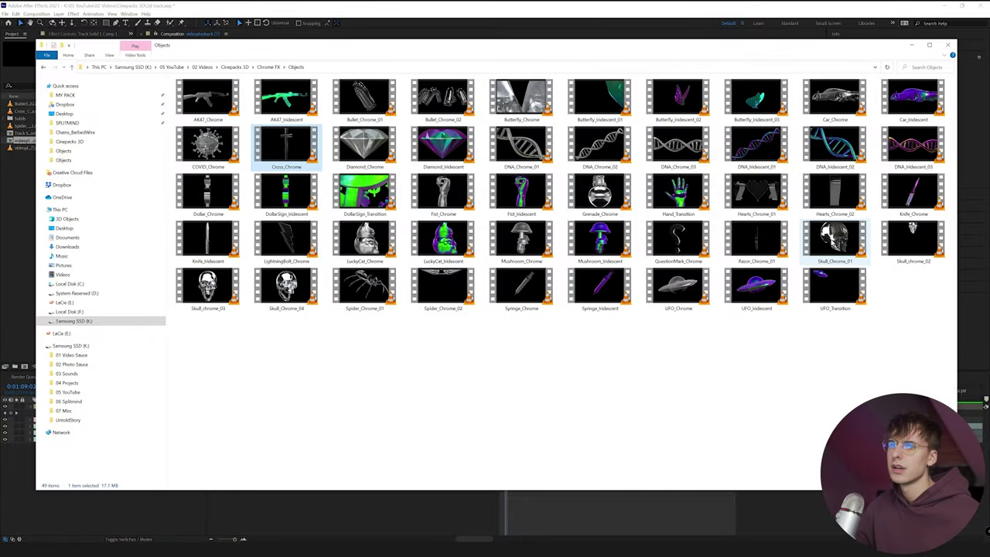
{"action": "left_click", "coordinate": [917, 99]}
{"action": "double_click", "coordinate": [916, 99]}
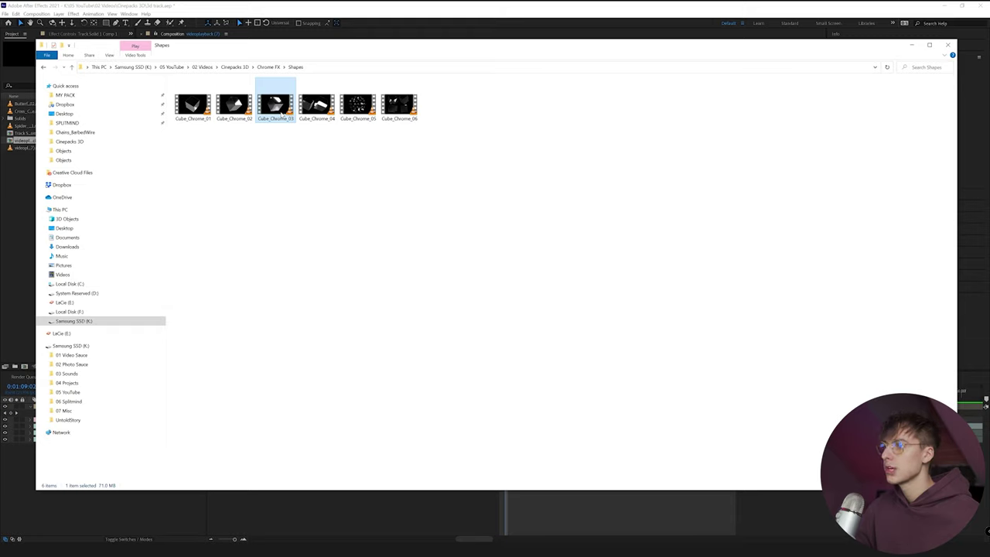
Preview the Cube_Chrome_03, Cube_Chrome_04 and Cube_Chrome_05 clips in the Shapes folder
{"action": "double_click", "coordinate": [280, 110]}
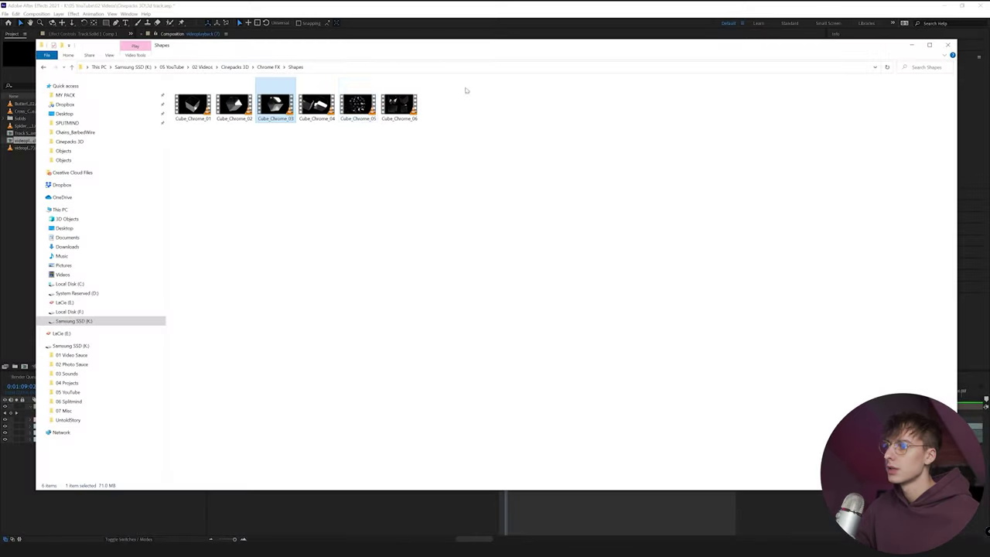
{"action": "left_click", "coordinate": [319, 108]}
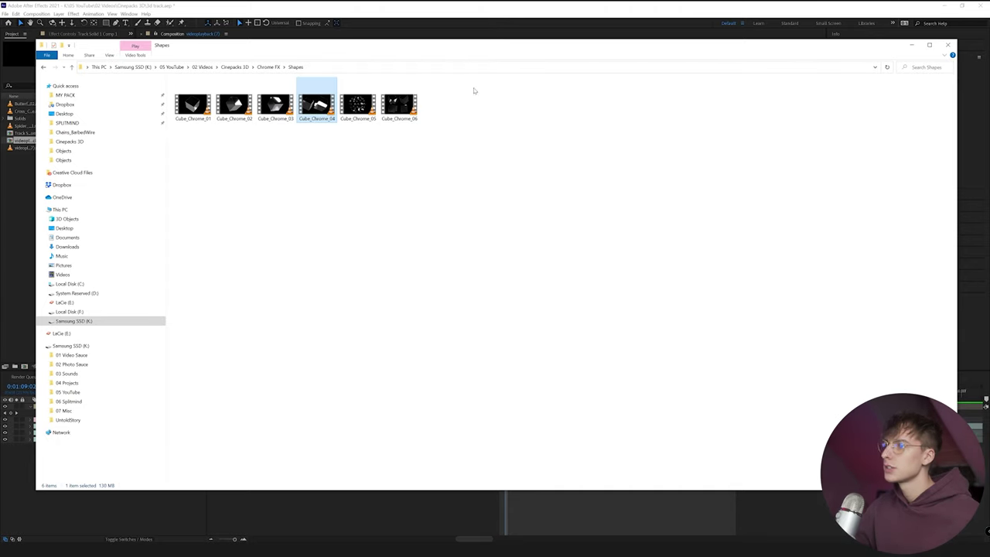
{"action": "left_click", "coordinate": [371, 114]}
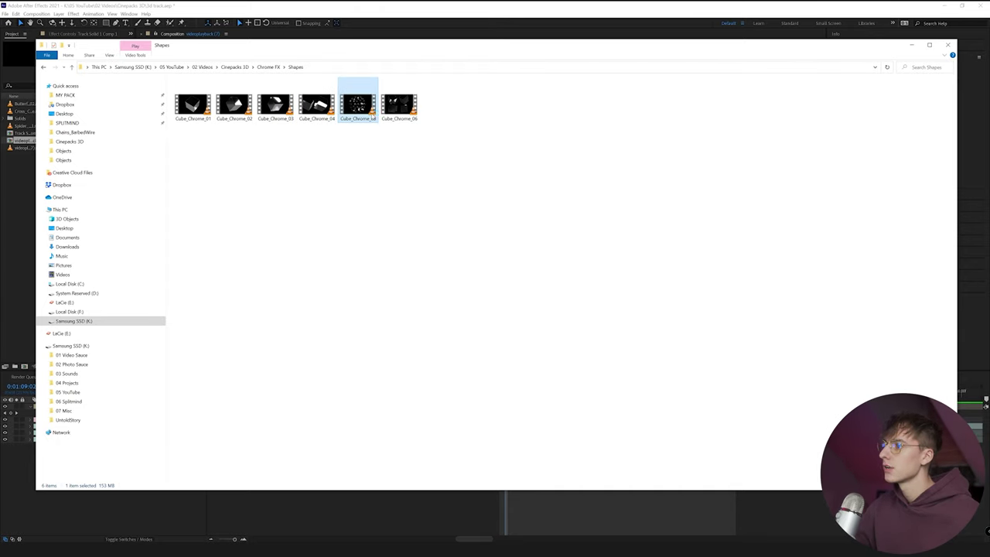
{"action": "key", "text": "Return"}
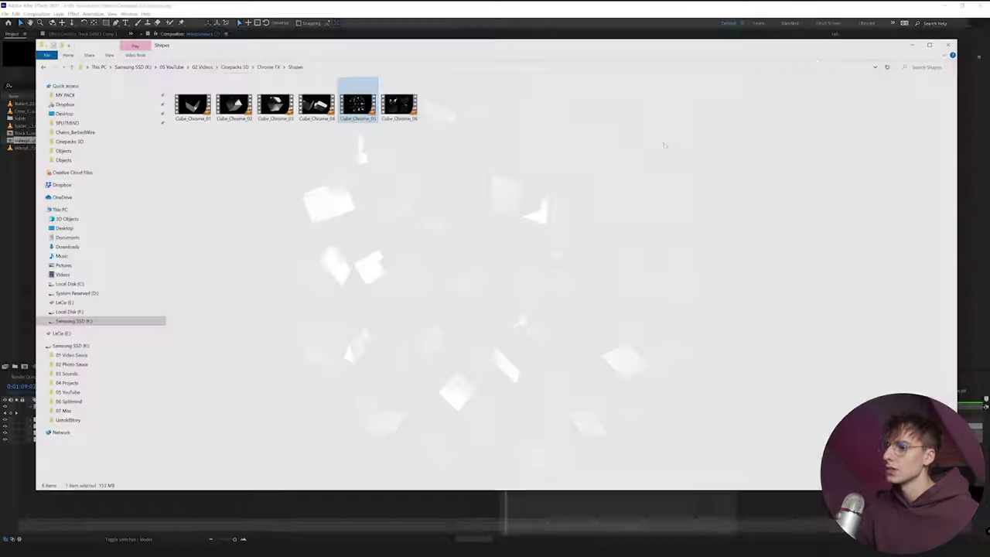
Open the Symbols folder inside Chrome FX and preview the Eject_Chrome clip
{"action": "key", "text": "alt+Up"}
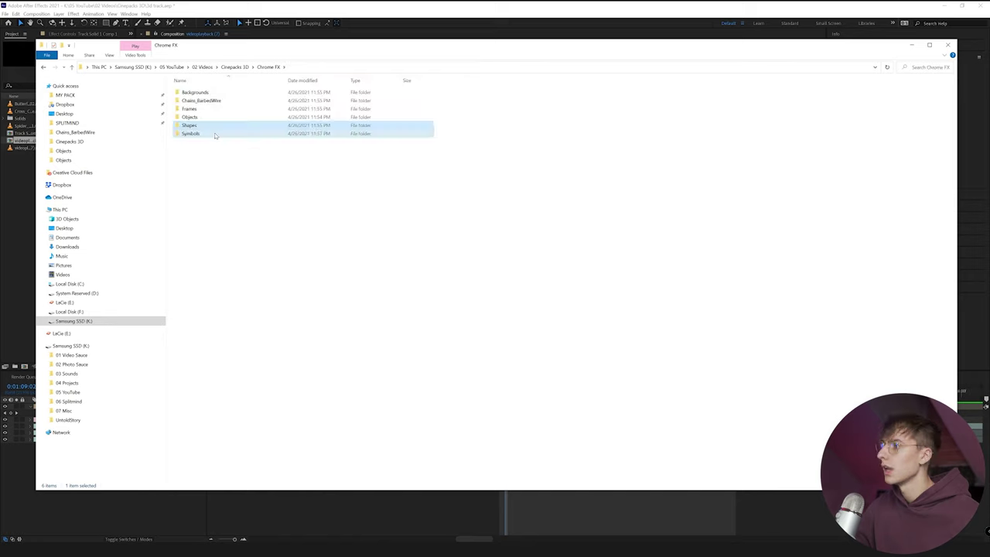
{"action": "double_click", "coordinate": [216, 136]}
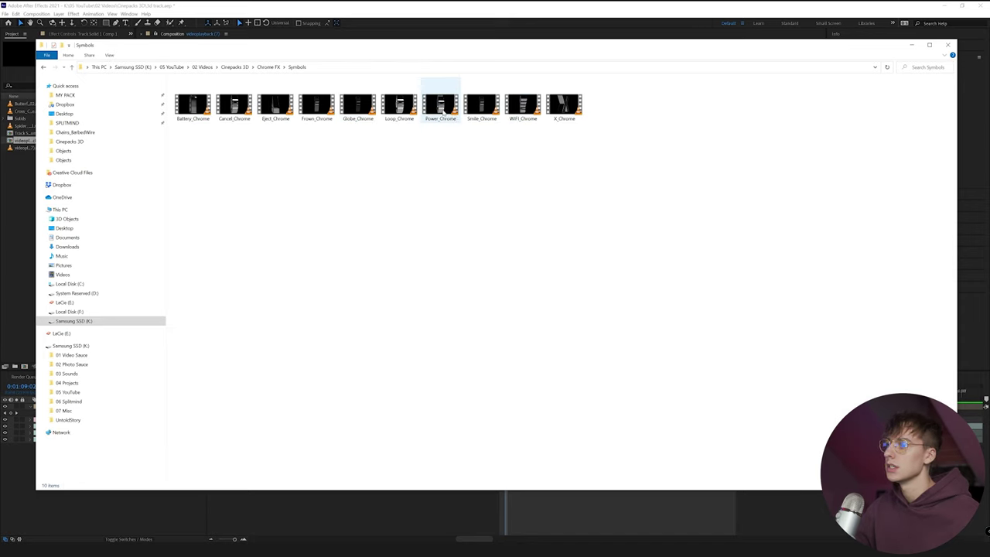
{"action": "left_click", "coordinate": [269, 113]}
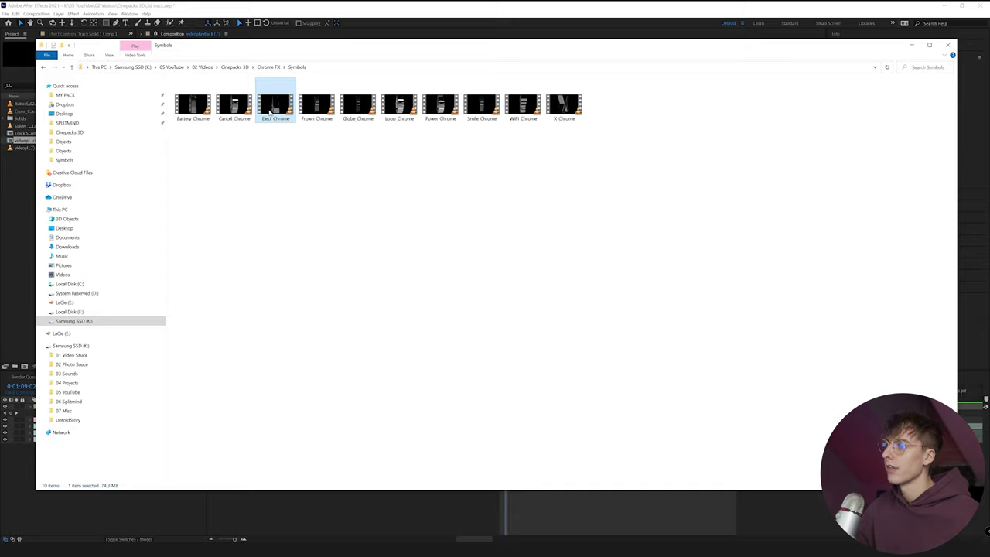
{"action": "double_click", "coordinate": [269, 113]}
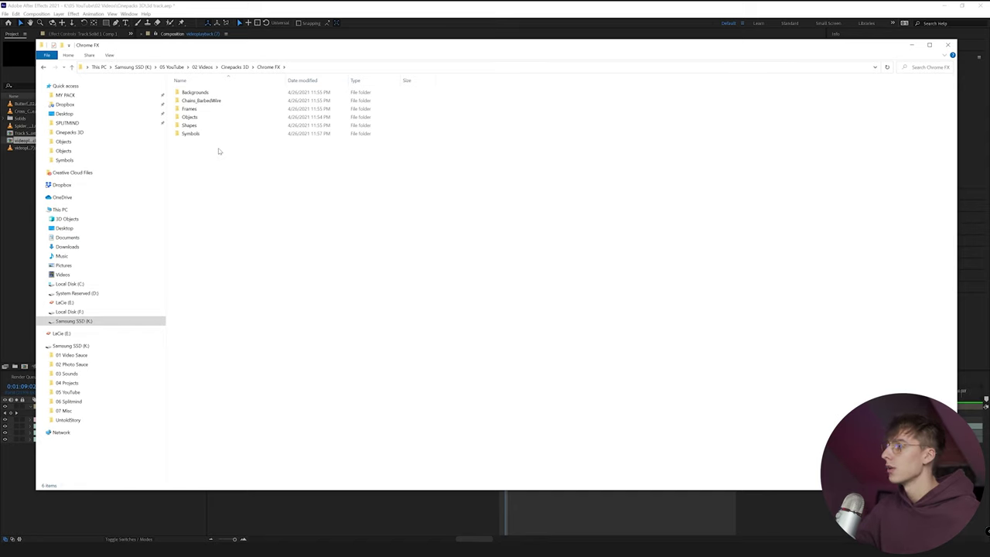
Switch to Premiere Pro and play the edited section of the videoplayback (7) sequence from 00:01:07:09
{"action": "left_click", "coordinate": [916, 47]}
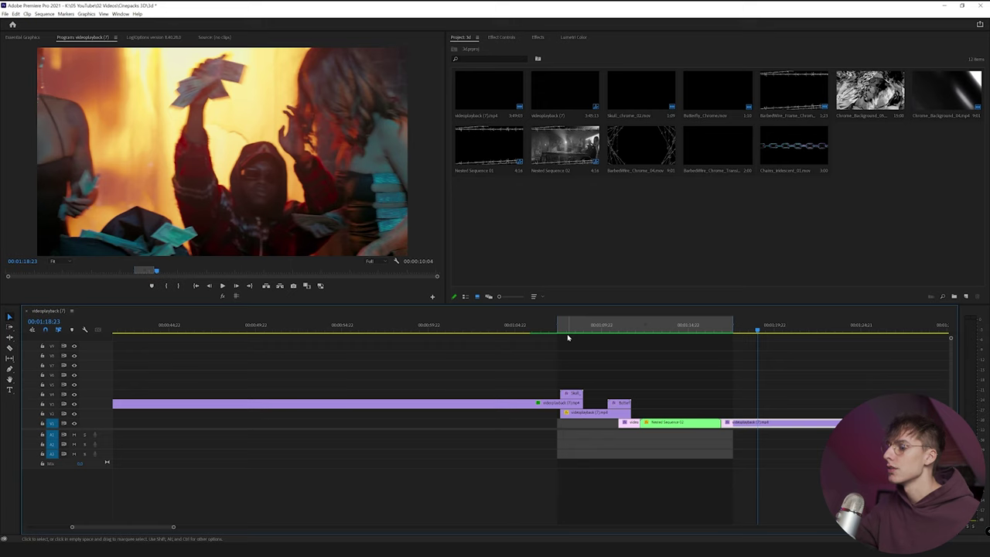
{"action": "left_click", "coordinate": [566, 333]}
{"action": "left_click", "coordinate": [557, 331]}
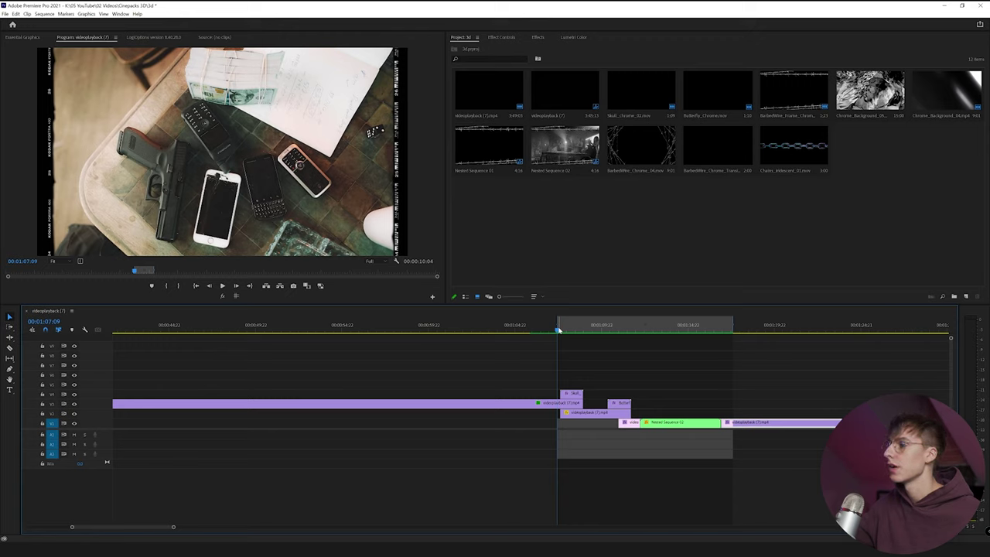
{"action": "key", "text": "space"}
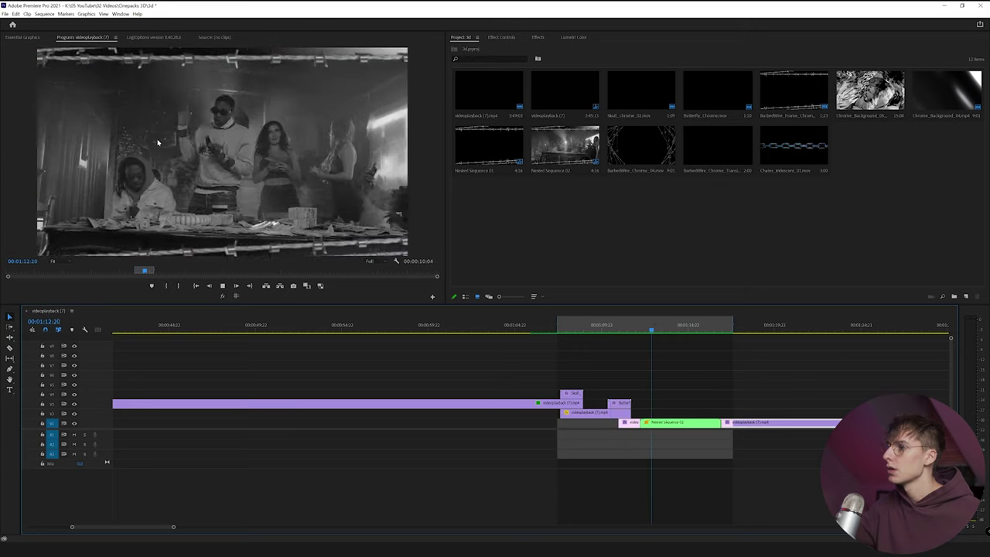
{"action": "key", "text": "space"}
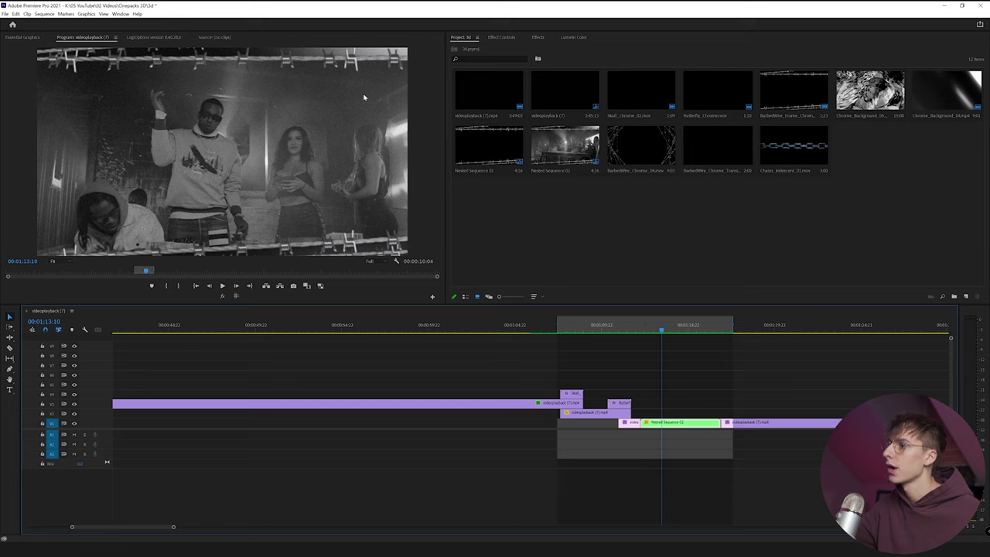
{"action": "key", "text": "space"}
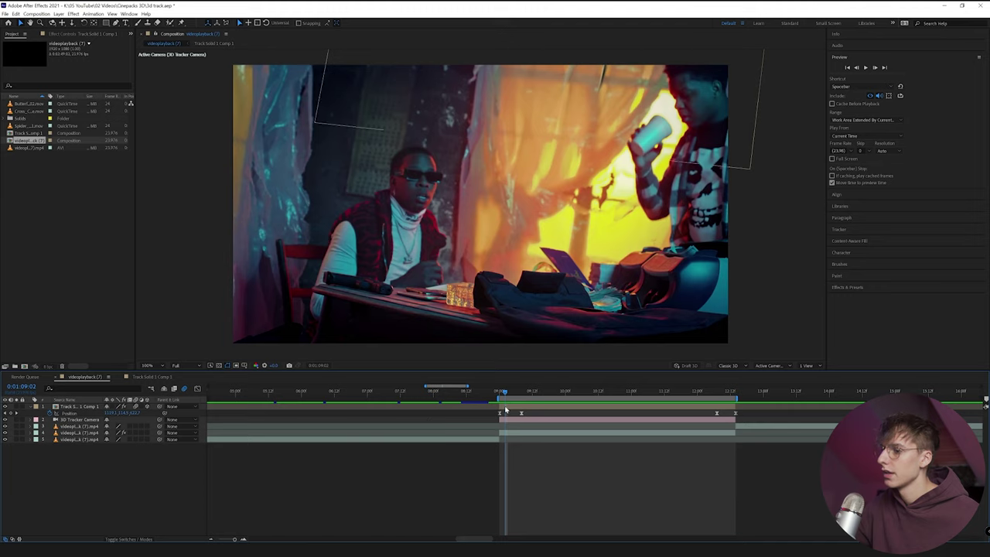
Switch to After Effects and play the 3D-tracked spider shot from about 0:01:08:22, scrubbing to the shot's end
{"action": "left_click_drag", "start_coordinate": [503, 392], "coordinate": [495, 391]}
{"action": "key", "text": "space"}
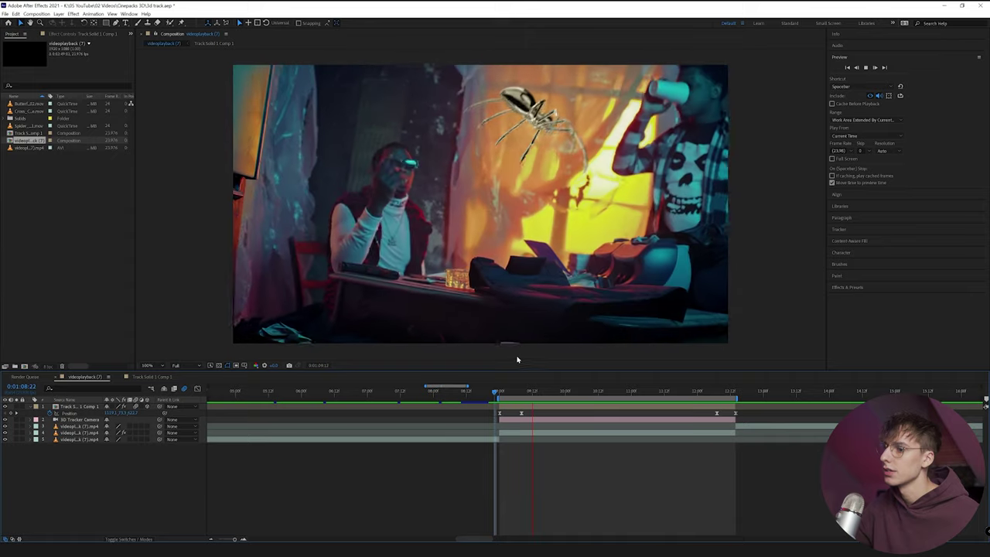
{"action": "left_click_drag", "start_coordinate": [514, 396], "coordinate": [733, 412]}
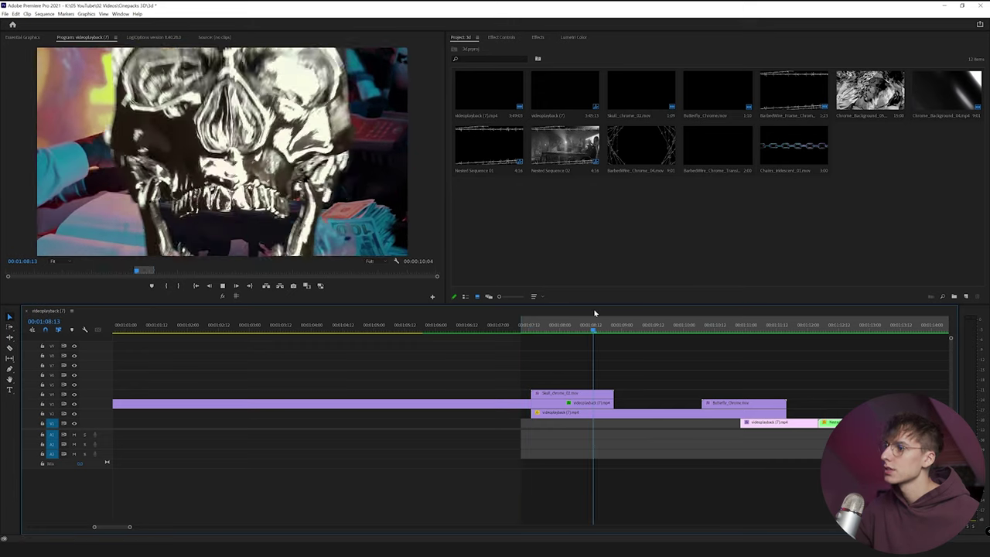
Switch to Premiere Pro, replay the skull transition from its start and scrub to 00:01:08:12
{"action": "left_click", "coordinate": [528, 326]}
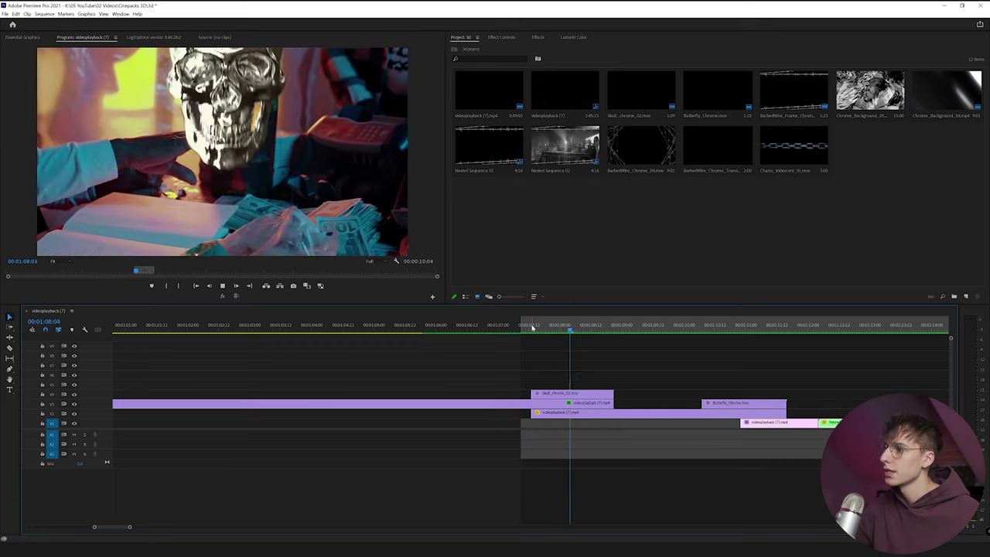
{"action": "left_click", "coordinate": [526, 327]}
{"action": "left_click_drag", "start_coordinate": [526, 331], "coordinate": [590, 332]}
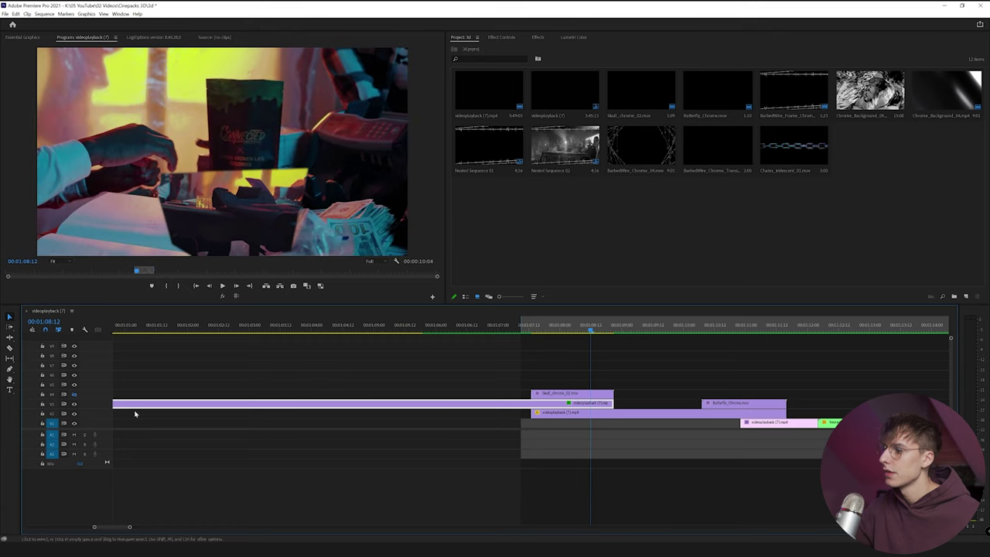
Toggle the visibility of tracks V4 and V3 and scrub through the V2 clip beneath the skull transition
{"action": "left_click", "coordinate": [74, 395]}
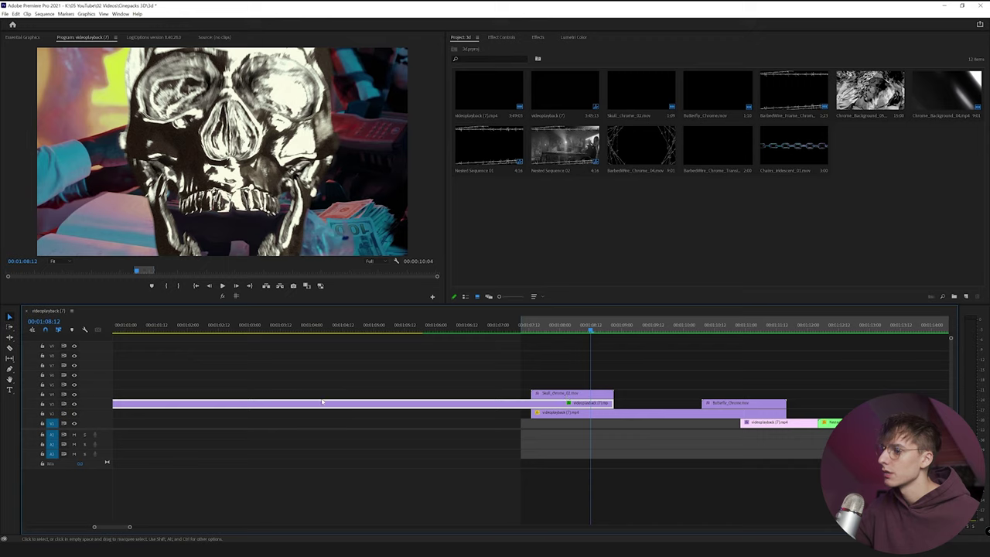
{"action": "left_click", "coordinate": [75, 404]}
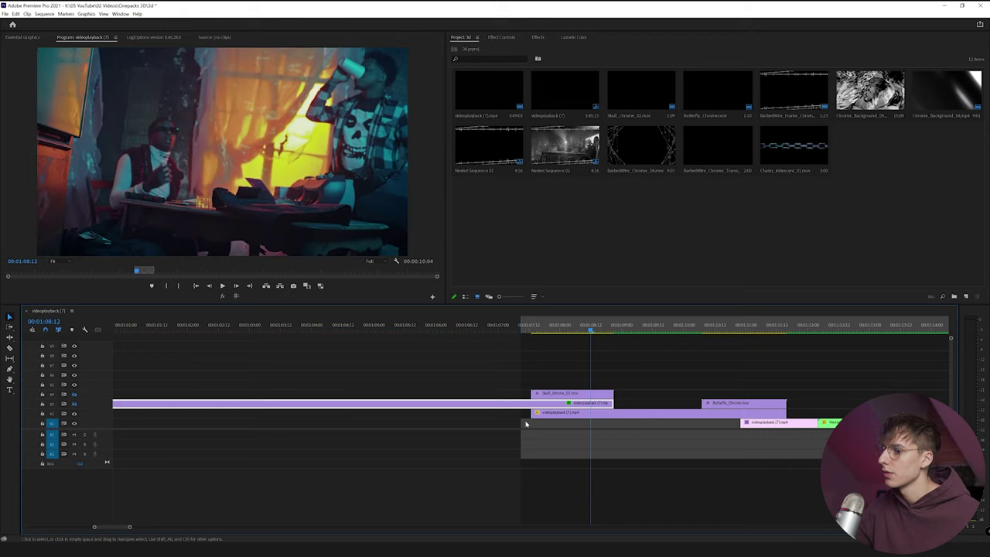
{"action": "left_click_drag", "start_coordinate": [540, 333], "coordinate": [615, 334]}
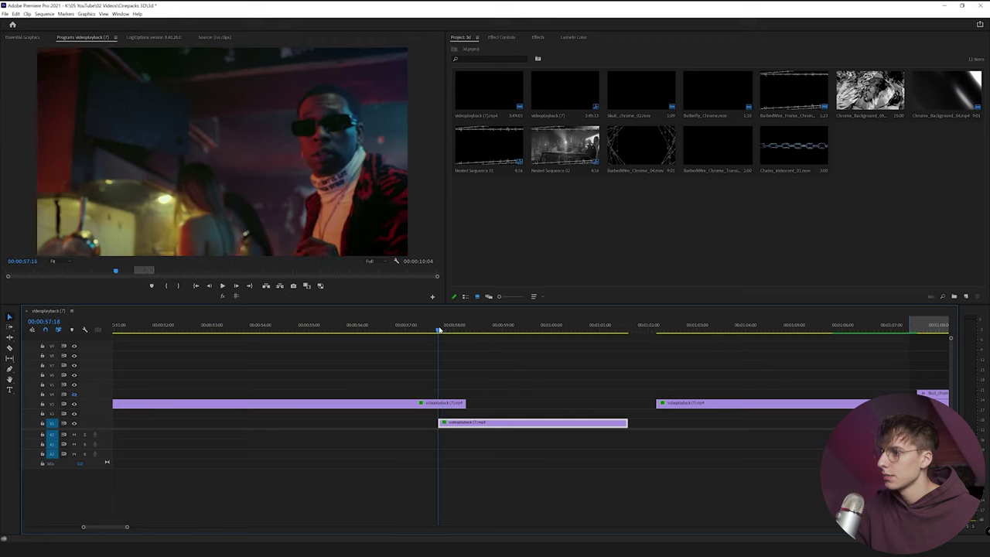
Move the overlapping V1 clip near 00:00:57:18 up to V2 and place Skull_chrome_02.mov on V4 at its start
{"action": "mouse_move", "coordinate": [438, 330]}
{"action": "left_mouse_down"}
{"action": "mouse_move", "coordinate": [469, 332]}
{"action": "mouse_move", "coordinate": [444, 332]}
{"action": "left_mouse_up"}
{"action": "left_click_drag", "start_coordinate": [466, 425], "coordinate": [469, 416]}
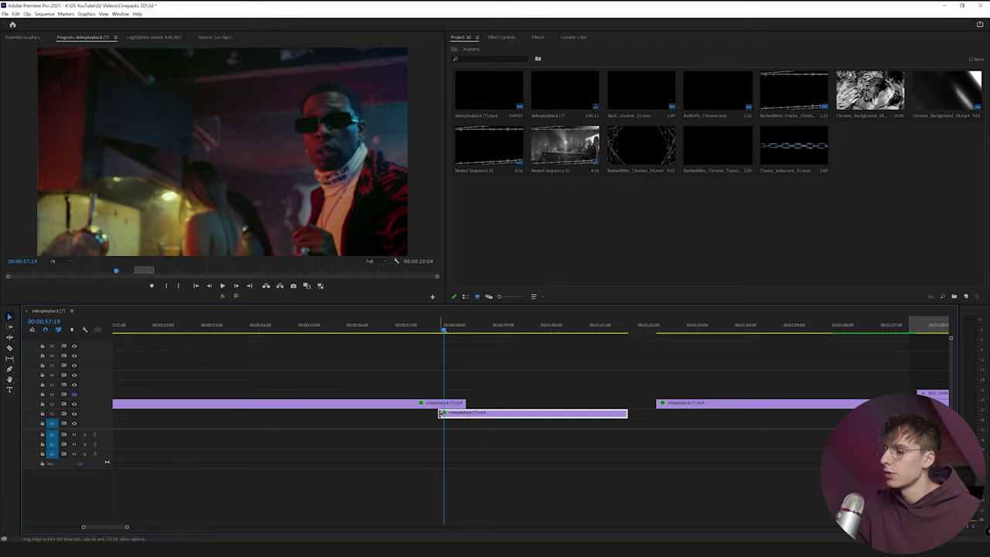
{"action": "left_click_drag", "start_coordinate": [641, 91], "coordinate": [439, 395]}
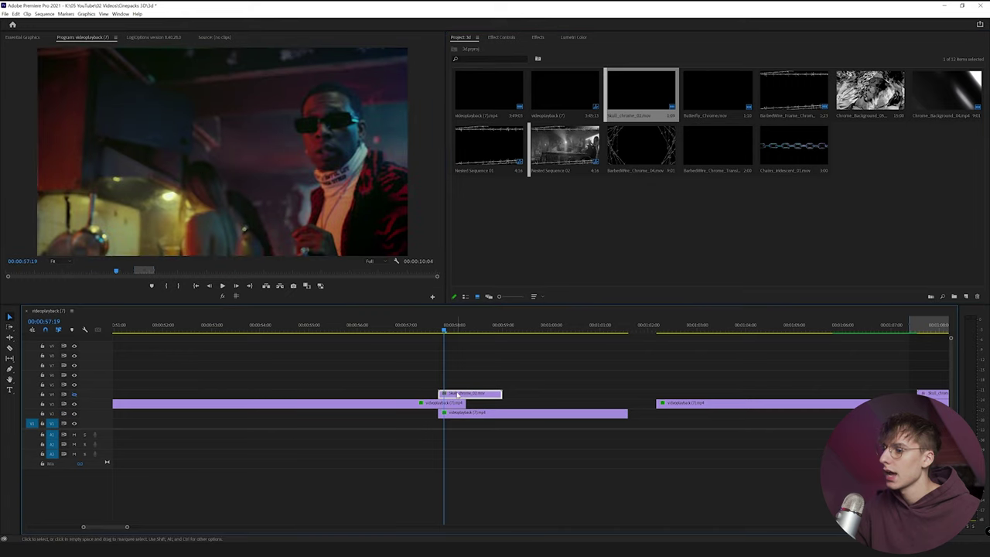
Scrub across the cut around 00:00:58:07 and play the skull transition from before the overlap
{"action": "left_click_drag", "start_coordinate": [444, 331], "coordinate": [469, 331]}
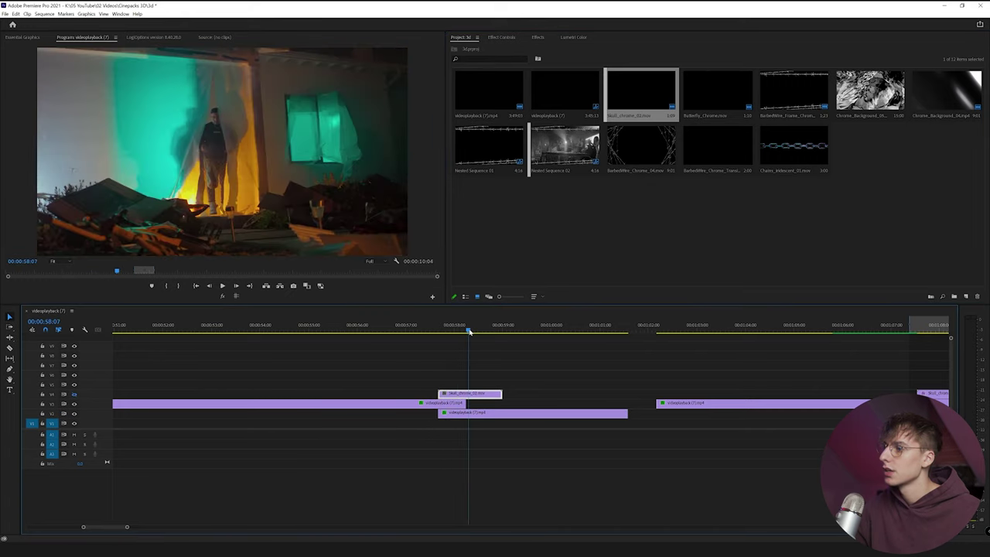
{"action": "left_click_drag", "start_coordinate": [464, 332], "coordinate": [409, 331]}
{"action": "key", "text": "space"}
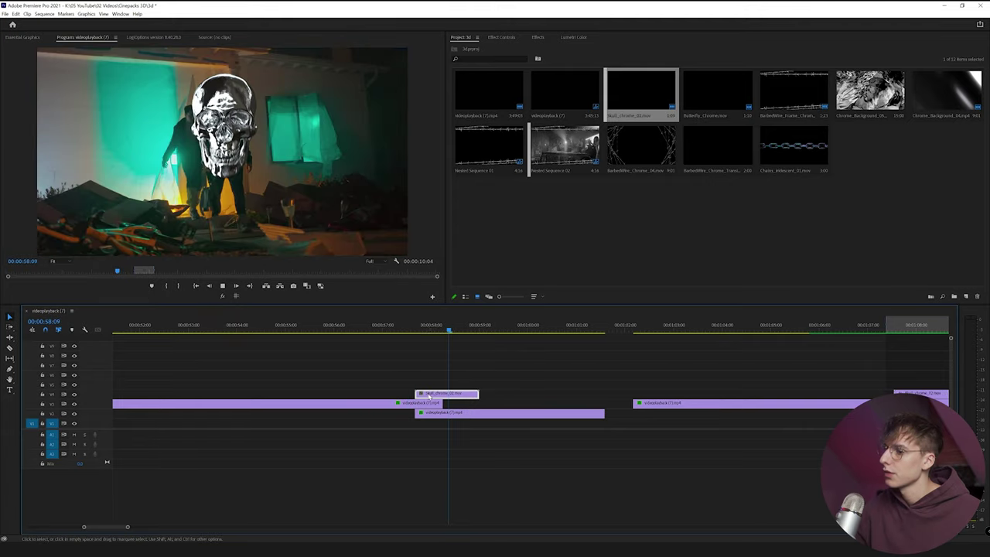
Scrub the skull transition from before the V2 clip's start to 00:00:58:12
{"action": "right_click", "coordinate": [429, 395]}
{"action": "left_click", "coordinate": [392, 325]}
{"action": "left_click_drag", "start_coordinate": [412, 325], "coordinate": [454, 329]}
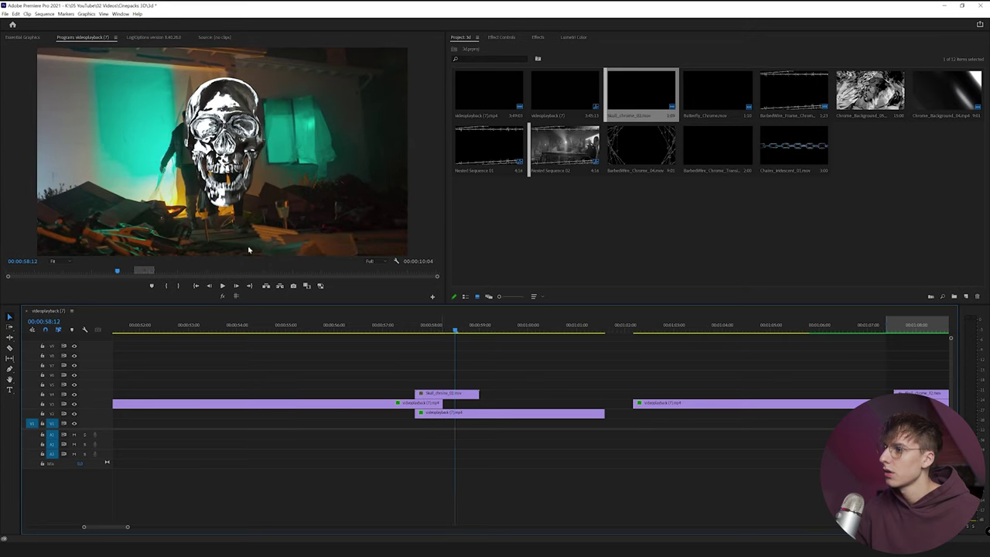
Try enlarging Skull_chrome_02.mov on V4 by raising its scale, and scrub across the transition to 00:00:58:23
{"action": "left_click", "coordinate": [438, 392]}
{"action": "left_click", "coordinate": [514, 38]}
{"action": "left_click_drag", "start_coordinate": [613, 85], "coordinate": [702, 85]}
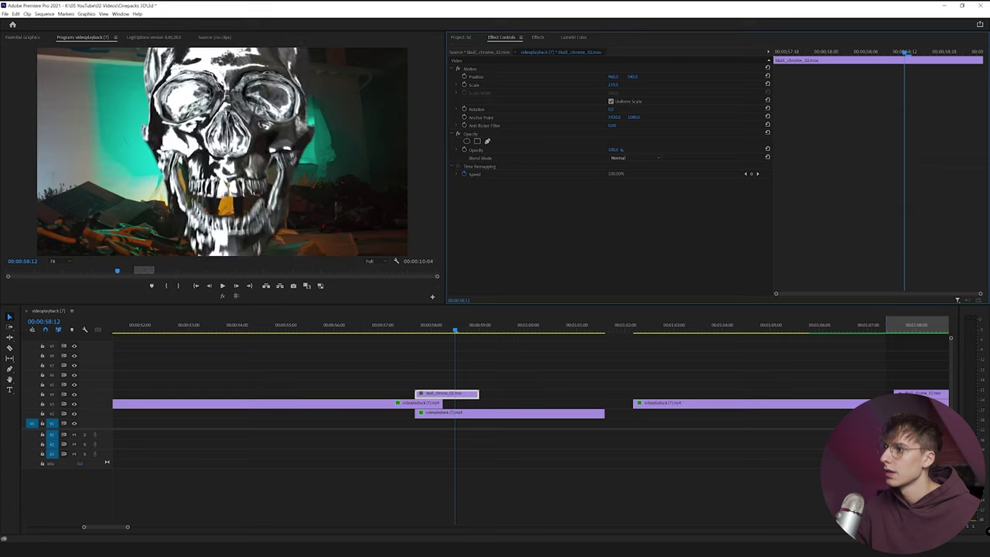
{"action": "left_click_drag", "start_coordinate": [418, 326], "coordinate": [478, 328]}
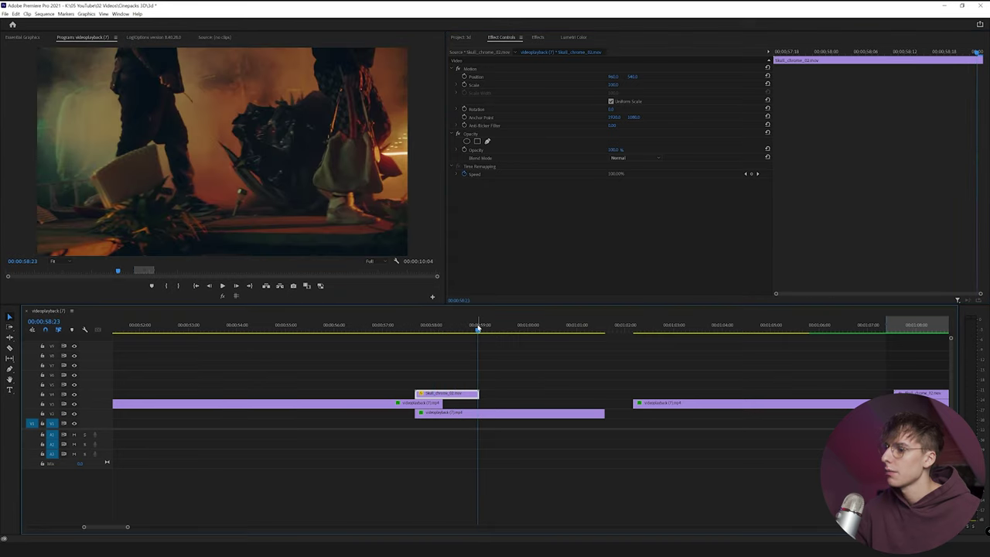
Shift Skull_chrome_02.mov and the V2 clip earlier, with the skull clip starting at 00:00:57:00 on V4
{"action": "mouse_move", "coordinate": [416, 333]}
{"action": "left_mouse_down"}
{"action": "mouse_move", "coordinate": [449, 331]}
{"action": "mouse_move", "coordinate": [410, 331]}
{"action": "left_mouse_up"}
{"action": "left_click_drag", "start_coordinate": [447, 413], "coordinate": [409, 397]}
{"action": "left_click", "coordinate": [438, 331]}
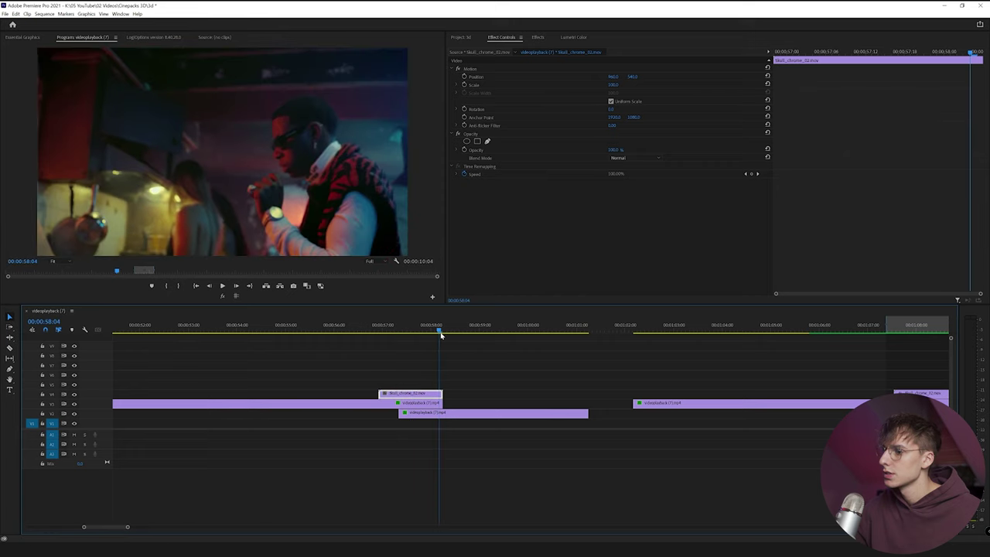
{"action": "left_click_drag", "start_coordinate": [437, 400], "coordinate": [440, 400]}
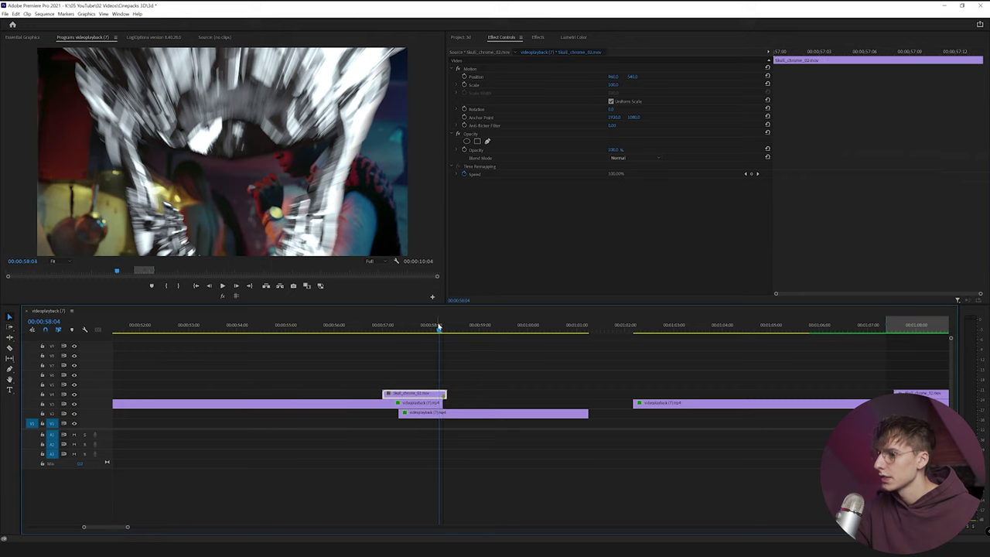
Play the repositioned skull transition from 00:00:56:23 and return the playhead to 00:00:57:00
{"action": "key", "text": "space"}
{"action": "left_click", "coordinate": [378, 331]}
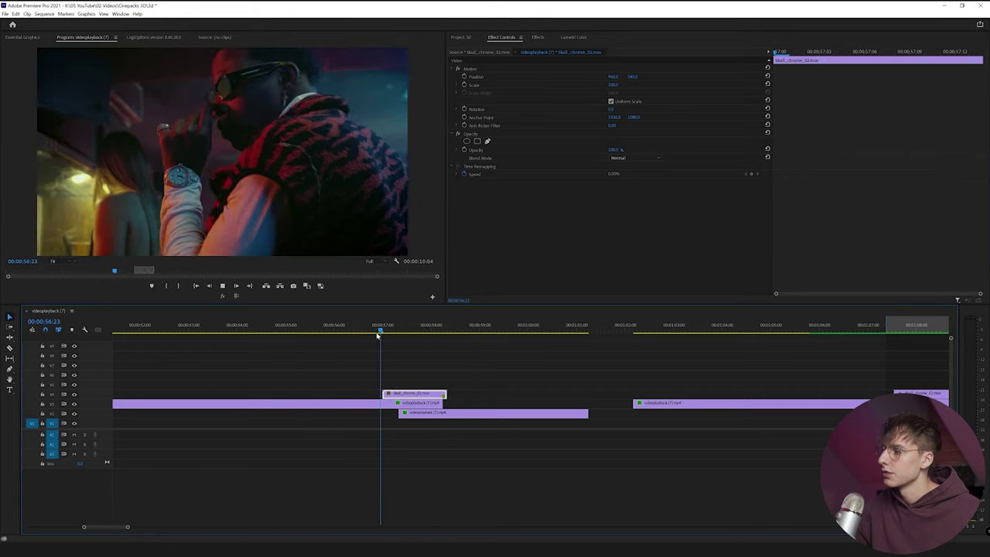
{"action": "key", "text": "space"}
{"action": "left_click_drag", "start_coordinate": [426, 331], "coordinate": [382, 331]}
Reposition the V2 clip to start at 00:00:57:16, where the skull's mouth begins to open
{"action": "left_click_drag", "start_coordinate": [422, 416], "coordinate": [406, 415]}
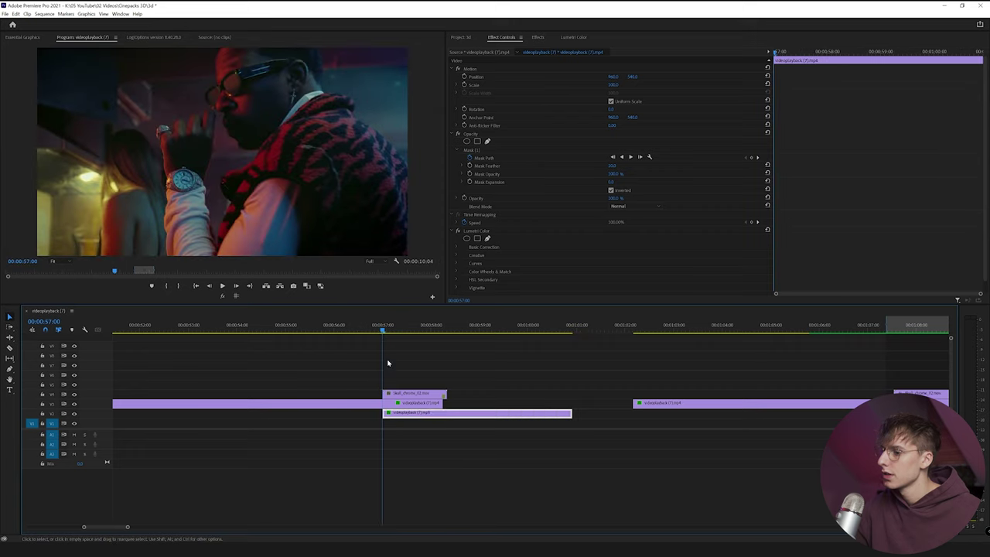
{"action": "left_click_drag", "start_coordinate": [382, 327], "coordinate": [415, 331]}
{"action": "left_click_drag", "start_coordinate": [413, 415], "coordinate": [447, 416]}
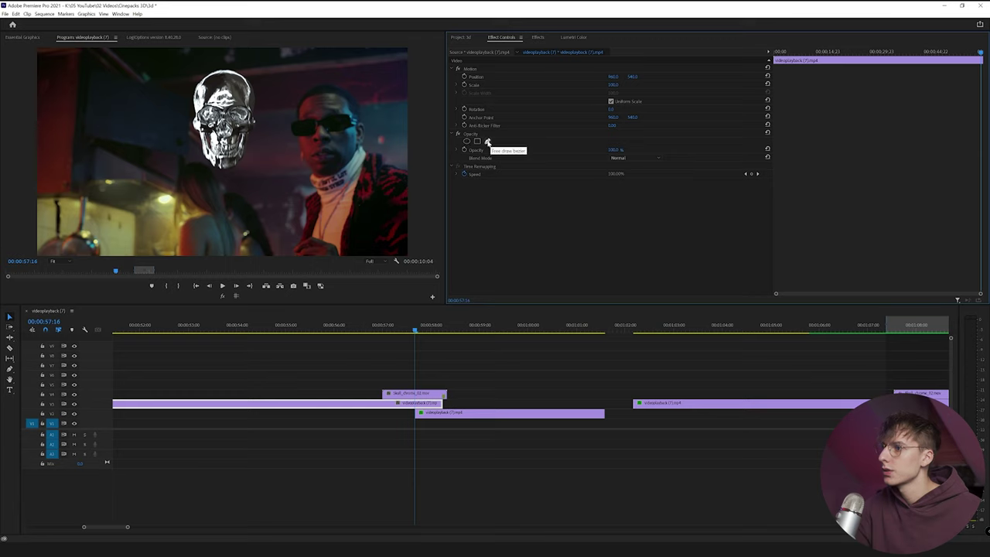
Find the Crop video effect, apply it to the V3 clip and show its settings
{"action": "left_click", "coordinate": [538, 37]}
{"action": "type", "text": "crop"}
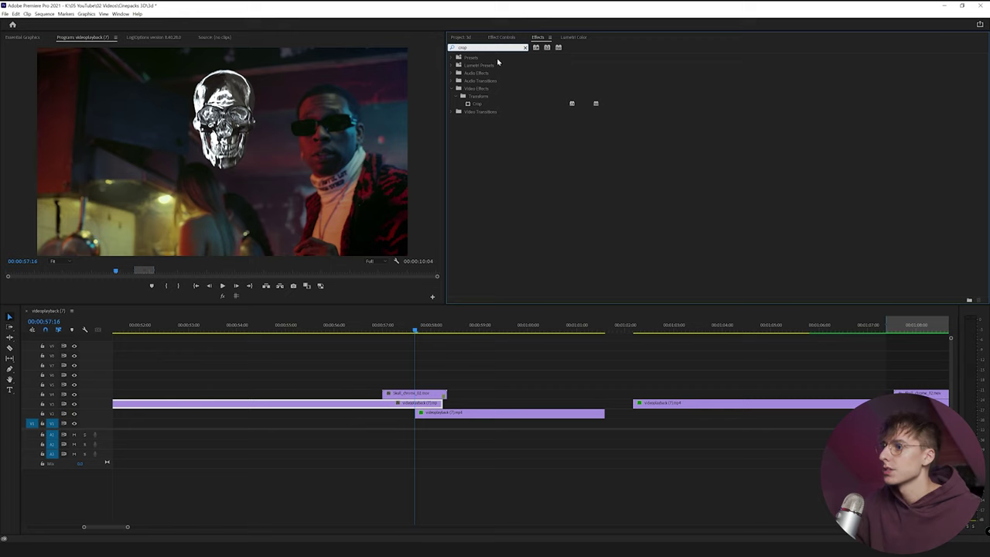
{"action": "left_click_drag", "start_coordinate": [477, 104], "coordinate": [417, 402]}
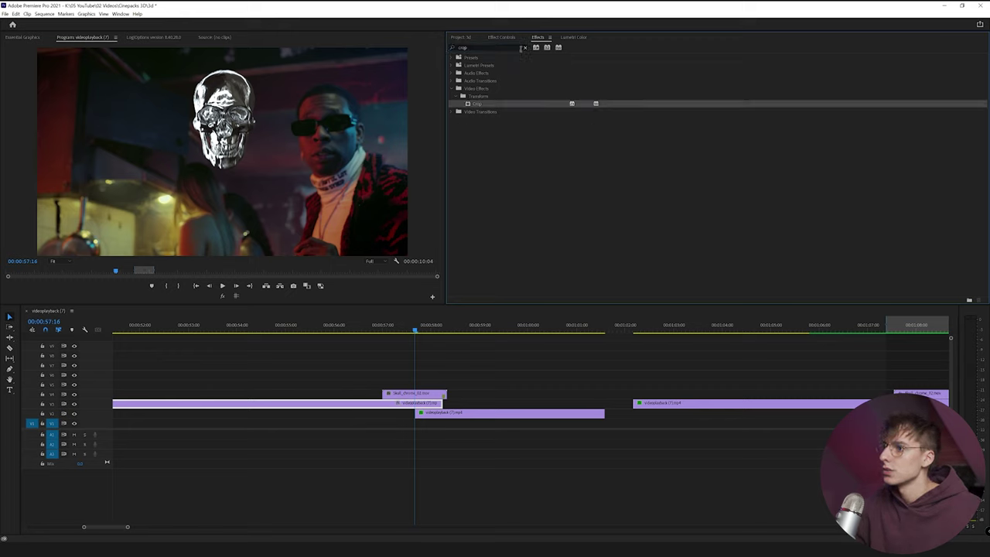
{"action": "left_click", "coordinate": [501, 37]}
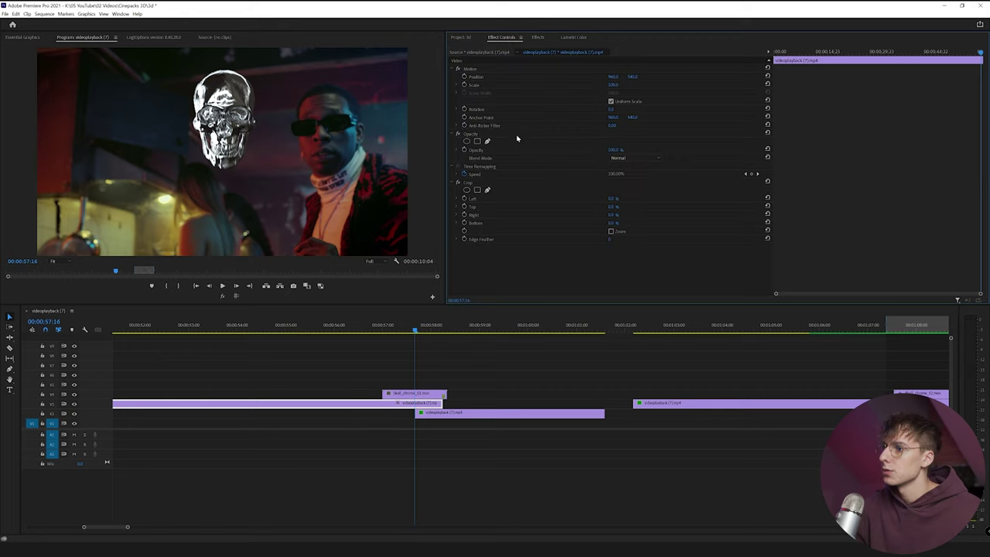
Draw a free-form mask for the Crop effect around the skull's mouth and set its feather to 0
{"action": "left_click", "coordinate": [487, 191]}
{"action": "left_click", "coordinate": [202, 132]}
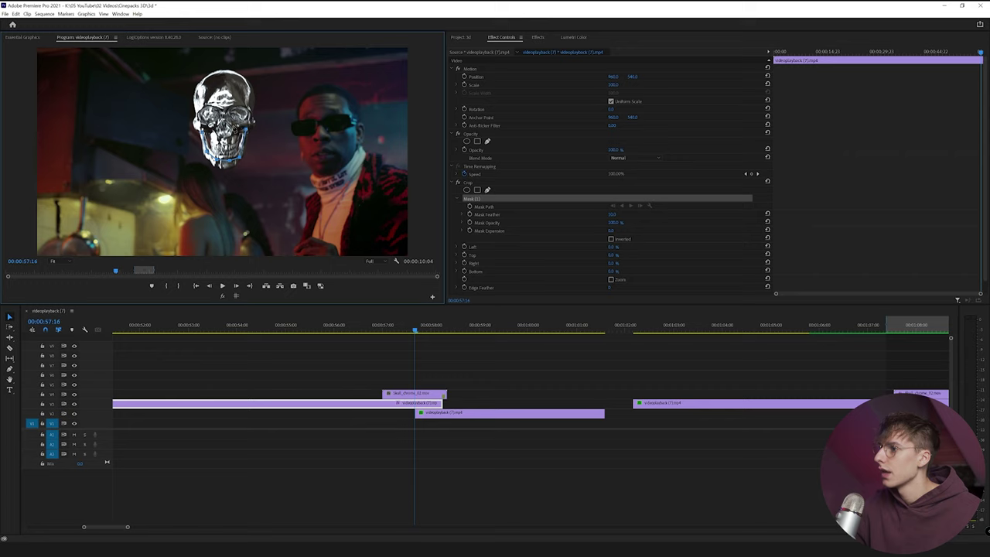
{"action": "left_click", "coordinate": [195, 144]}
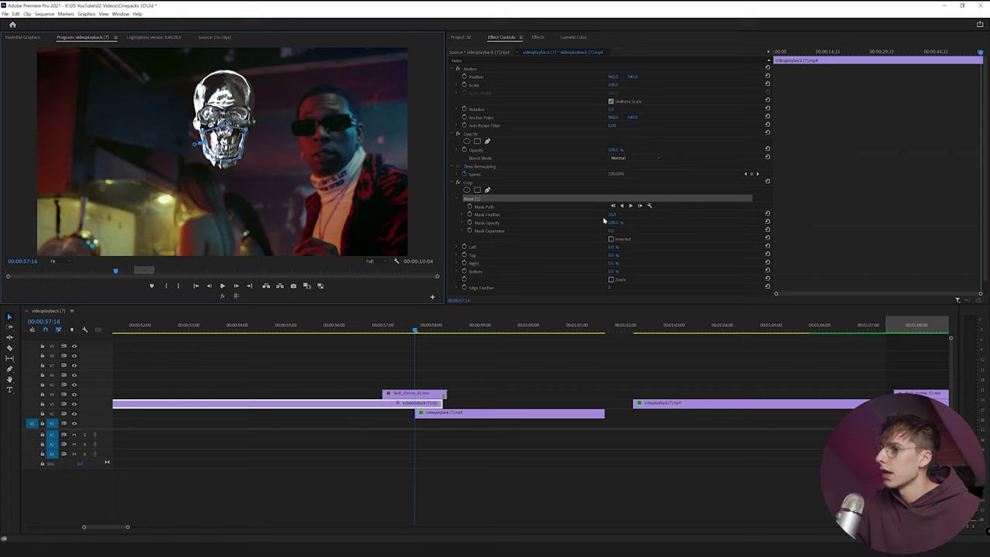
{"action": "left_click_drag", "start_coordinate": [611, 218], "coordinate": [599, 218]}
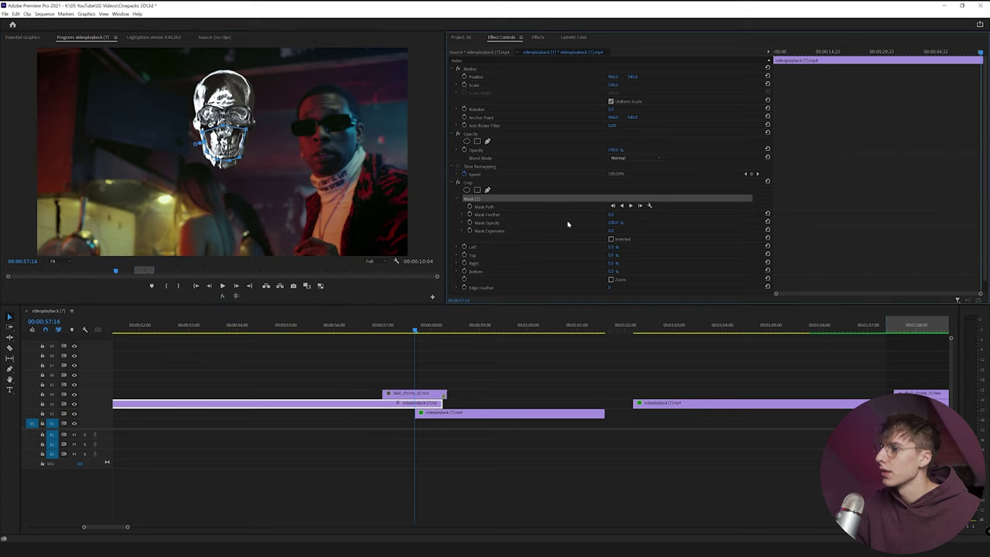
Start mask path keyframing for the Crop mask at 00:00:57:16 and reposition the mask over the mouth at 00:00:57:17
{"action": "left_click", "coordinate": [470, 207]}
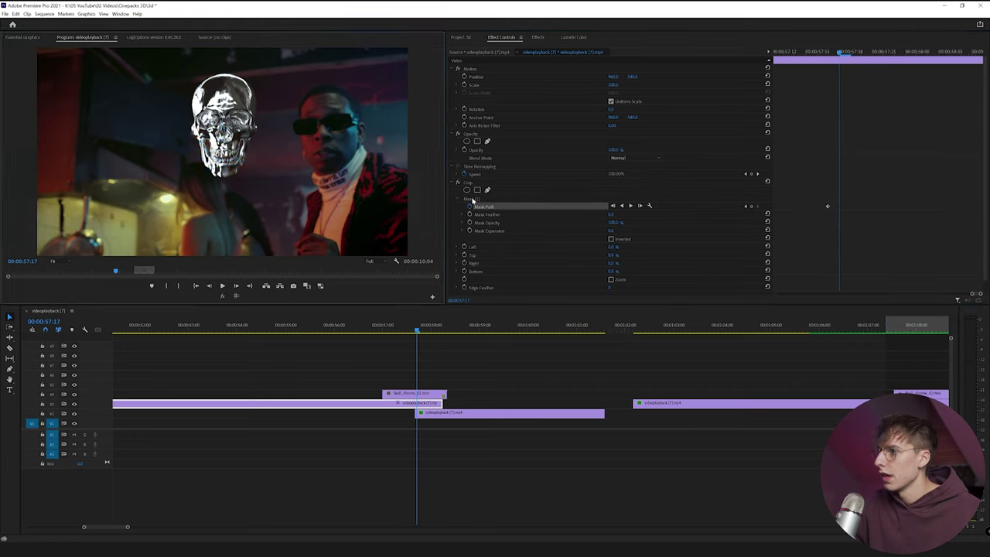
{"action": "left_click", "coordinate": [472, 199]}
{"action": "left_click_drag", "start_coordinate": [224, 143], "coordinate": [228, 156]}
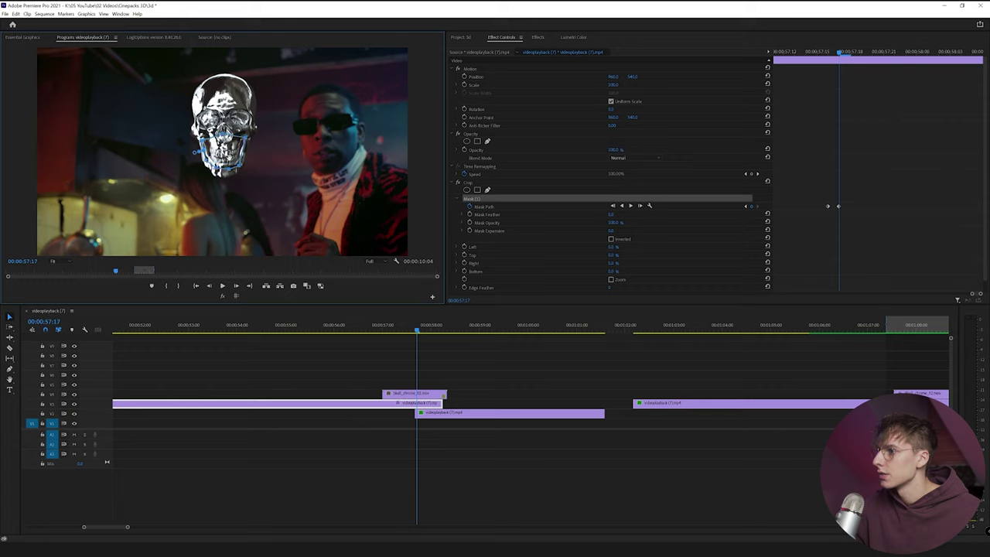
Set the Crop effect's Left value to 100% so the masked mouth area is cut out
{"action": "left_click", "coordinate": [600, 247]}
{"action": "left_click_drag", "start_coordinate": [612, 247], "coordinate": [690, 247]}
{"action": "mouse_move", "coordinate": [612, 246]}
{"action": "left_mouse_down"}
{"action": "mouse_move", "coordinate": [534, 246]}
{"action": "mouse_move", "coordinate": [612, 246]}
{"action": "left_mouse_up"}
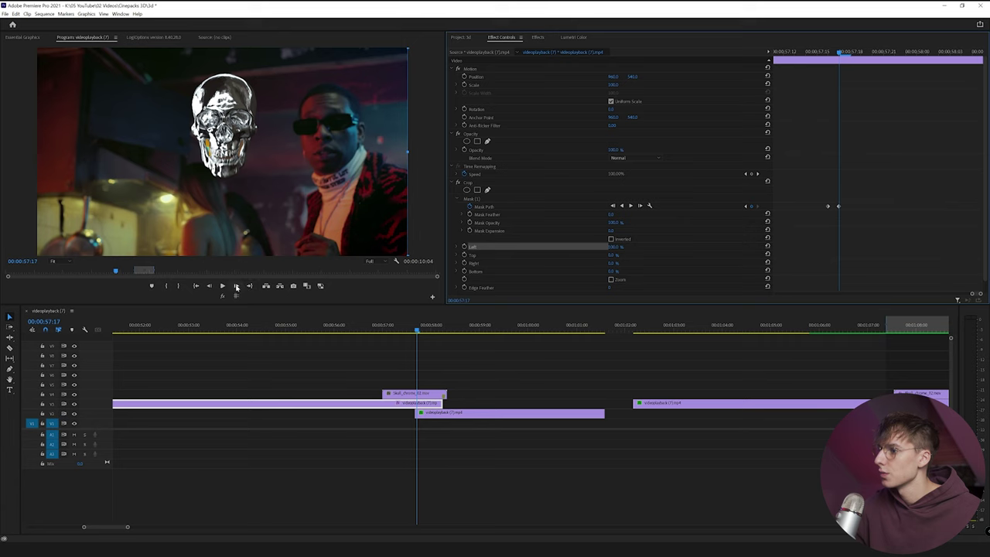
Keyframe the Crop mask frame by frame from 00:00:57:18 to 00:00:57:23, fitting it to the opening mouth
{"action": "left_click", "coordinate": [237, 286]}
{"action": "left_click", "coordinate": [473, 198]}
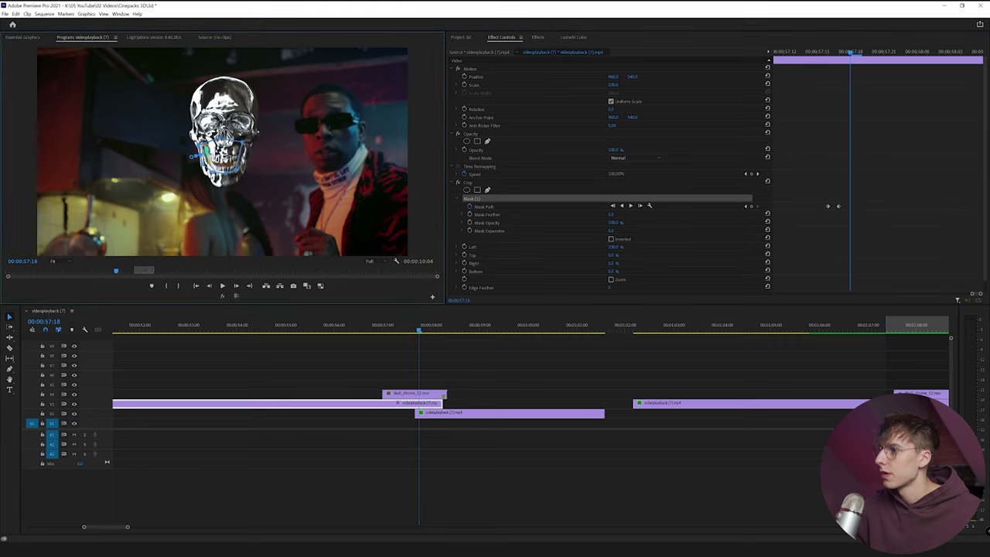
{"action": "left_click_drag", "start_coordinate": [243, 144], "coordinate": [243, 173]}
{"action": "left_click", "coordinate": [236, 285]}
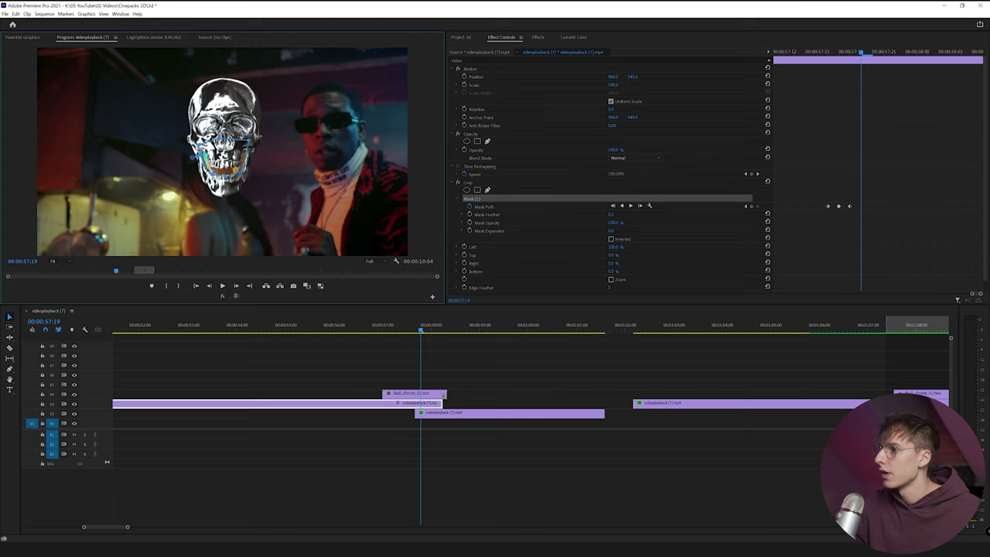
{"action": "left_click_drag", "start_coordinate": [207, 160], "coordinate": [217, 165]}
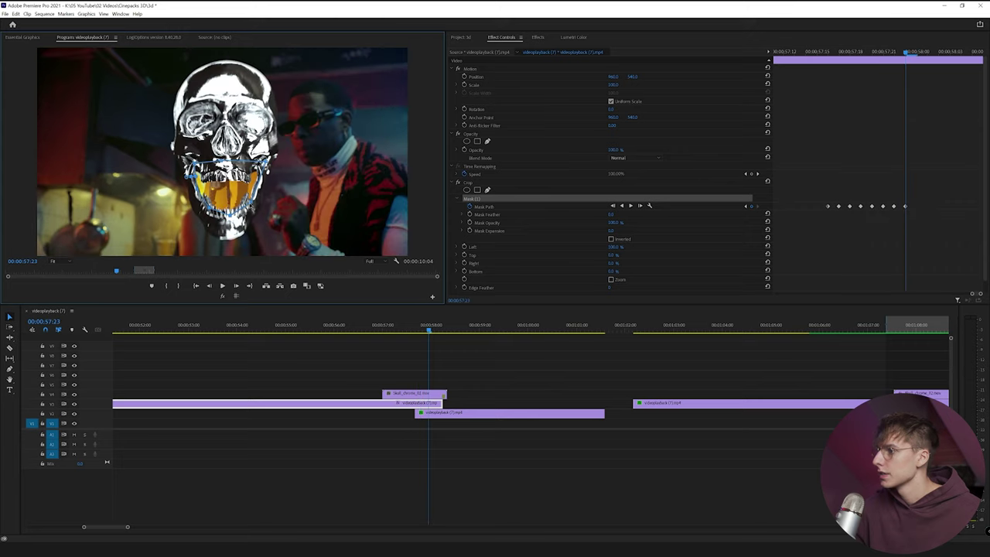
{"action": "left_click_drag", "start_coordinate": [250, 205], "coordinate": [254, 208]}
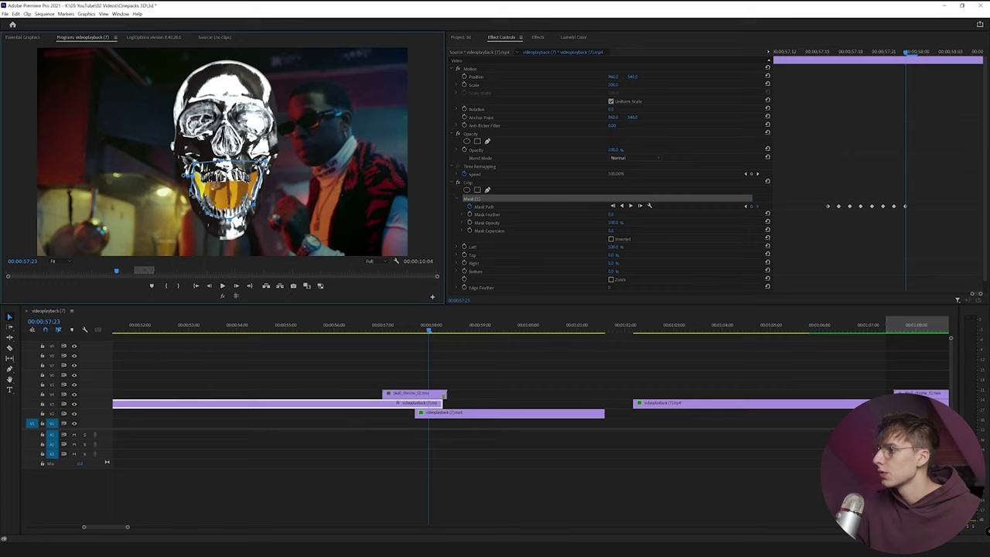
Reshape the Crop mask to the widening mouth at frames 00:00:58:00 and 00:00:58:01
{"action": "left_click", "coordinate": [238, 286]}
{"action": "left_click_drag", "start_coordinate": [230, 190], "coordinate": [230, 196]}
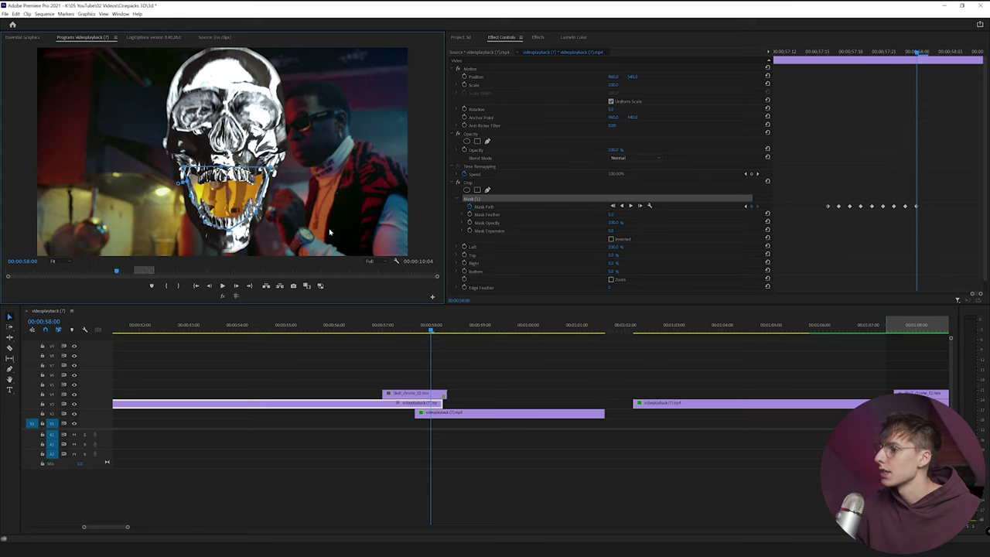
{"action": "left_click", "coordinate": [238, 286]}
{"action": "left_click_drag", "start_coordinate": [270, 168], "coordinate": [283, 166]}
{"action": "left_click_drag", "start_coordinate": [256, 214], "coordinate": [260, 219]}
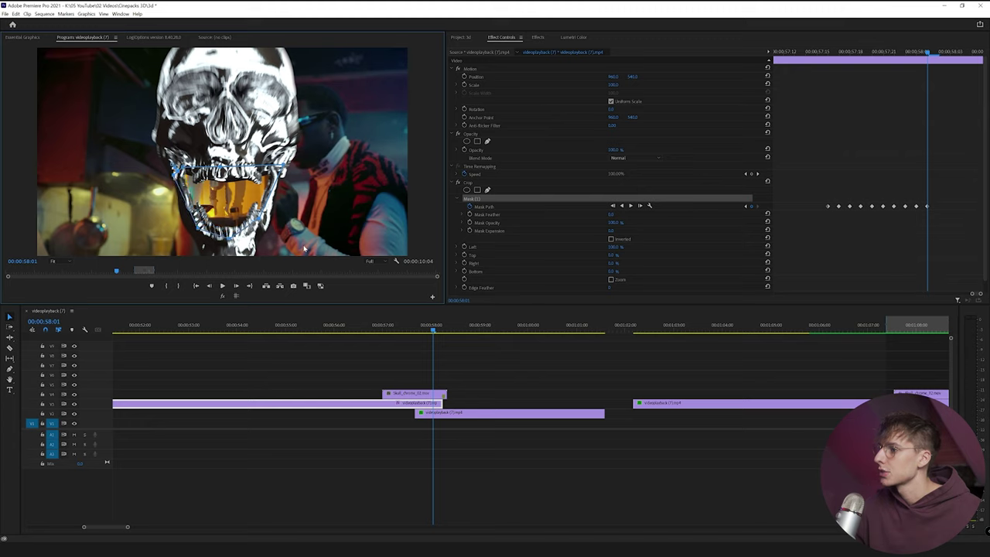
Adjust the Crop mask points to the mouth opening at frames 00:00:58:02 and 00:00:58:03
{"action": "left_click", "coordinate": [240, 286]}
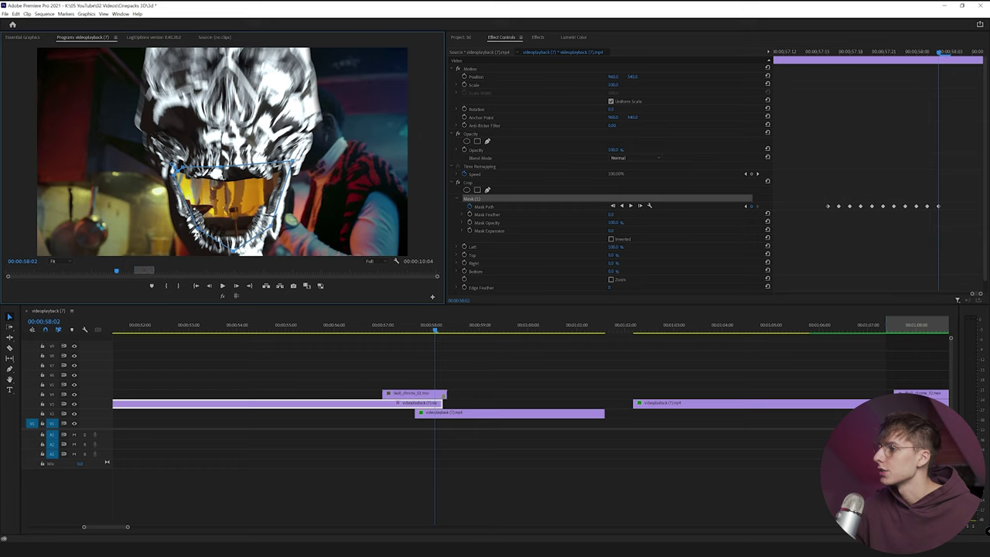
{"action": "key", "text": "Right"}
{"action": "left_click_drag", "start_coordinate": [270, 229], "coordinate": [283, 237]}
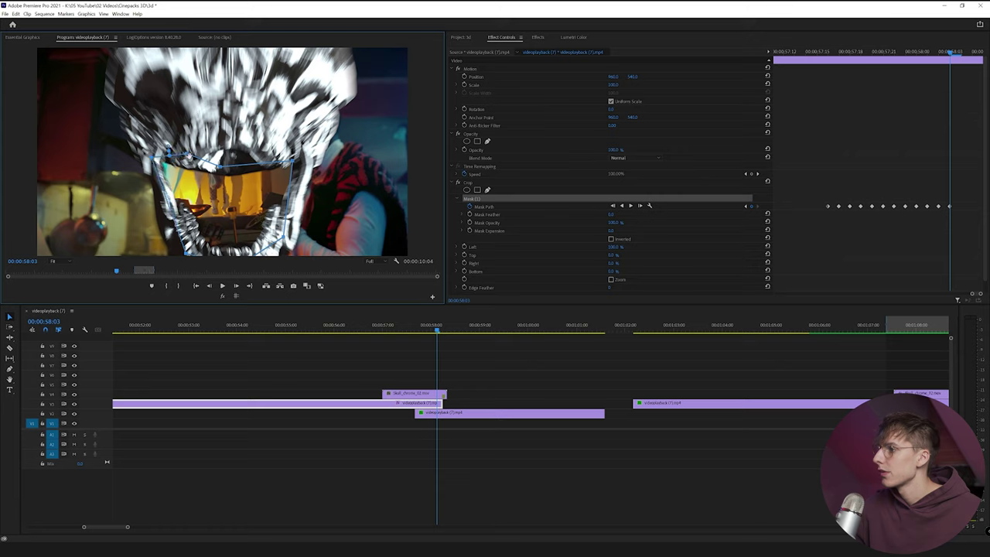
{"action": "left_click_drag", "start_coordinate": [293, 162], "coordinate": [313, 157]}
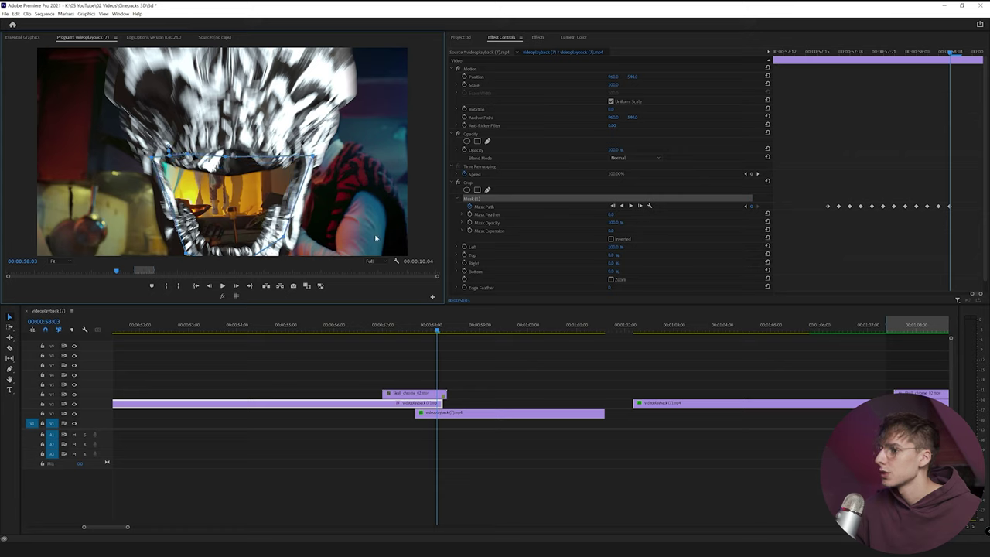
Widen the Crop mask at 00:00:58:04 by moving its upper and lower points out to the jaw edges
{"action": "left_click", "coordinate": [239, 285]}
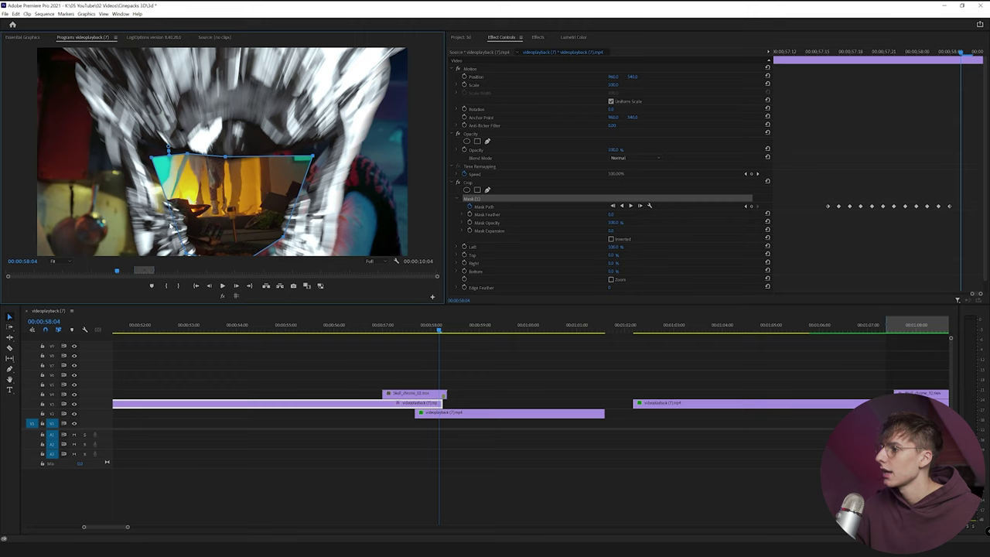
{"action": "left_click_drag", "start_coordinate": [152, 159], "coordinate": [120, 129]}
{"action": "left_click_drag", "start_coordinate": [187, 153], "coordinate": [257, 124]}
{"action": "left_click_drag", "start_coordinate": [311, 158], "coordinate": [352, 126]}
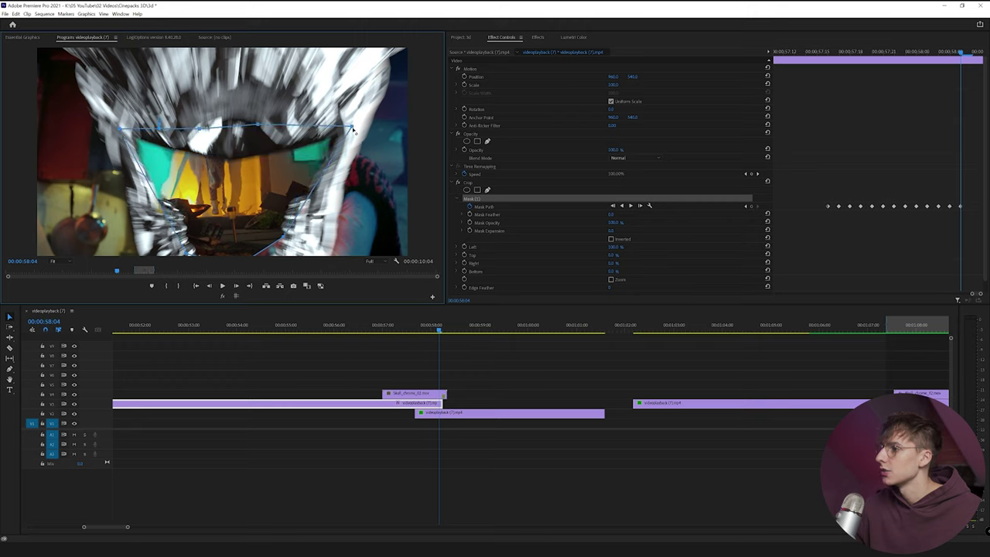
{"action": "left_click_drag", "start_coordinate": [285, 242], "coordinate": [306, 273]}
{"action": "left_click_drag", "start_coordinate": [186, 256], "coordinate": [168, 271]}
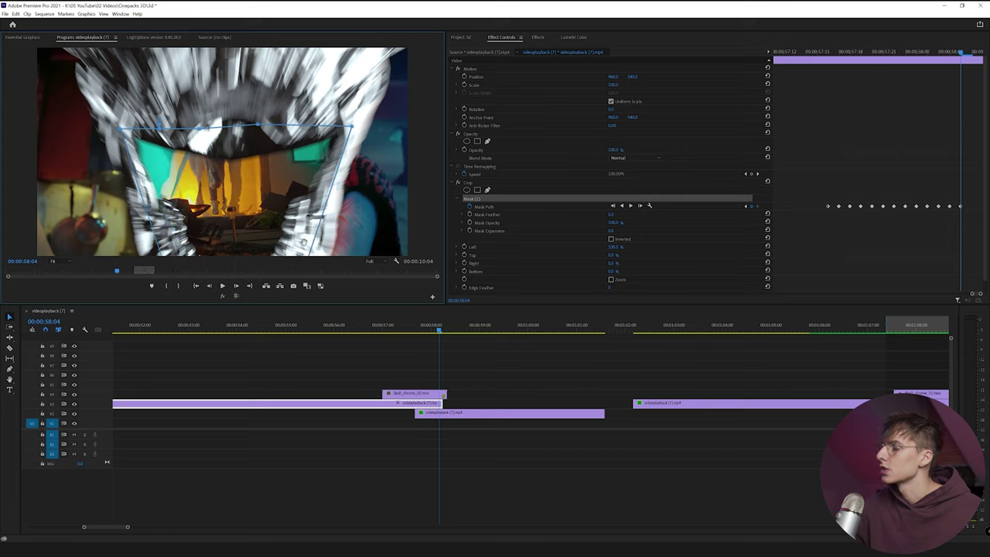
Pull the upper and side points of the Crop mask beyond the frame edges at 00:00:58:05
{"action": "left_click", "coordinate": [237, 286]}
{"action": "left_click_drag", "start_coordinate": [352, 127], "coordinate": [466, 64]}
{"action": "left_click_drag", "start_coordinate": [258, 125], "coordinate": [261, 18]}
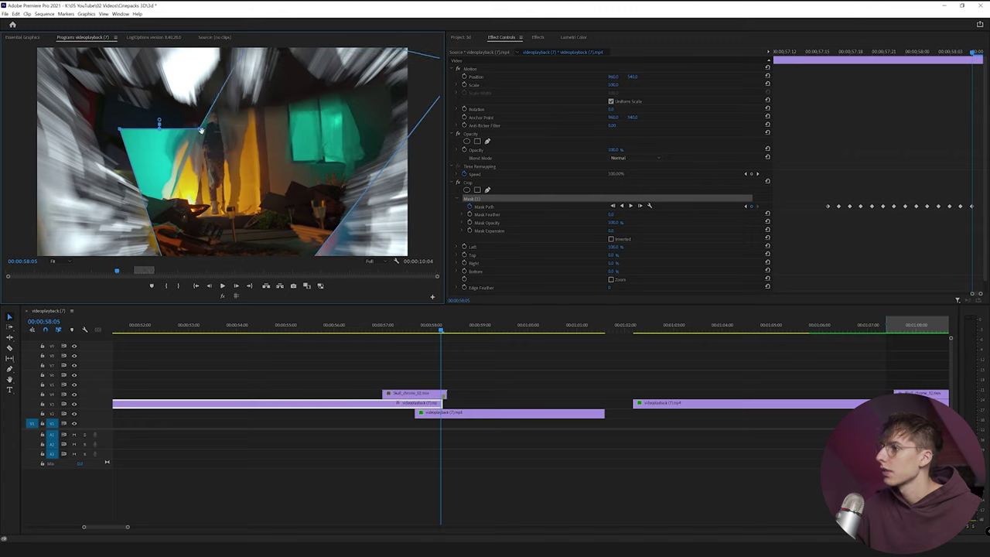
{"action": "left_click_drag", "start_coordinate": [200, 130], "coordinate": [81, 39]}
{"action": "left_click_drag", "start_coordinate": [117, 129], "coordinate": [8, 141]}
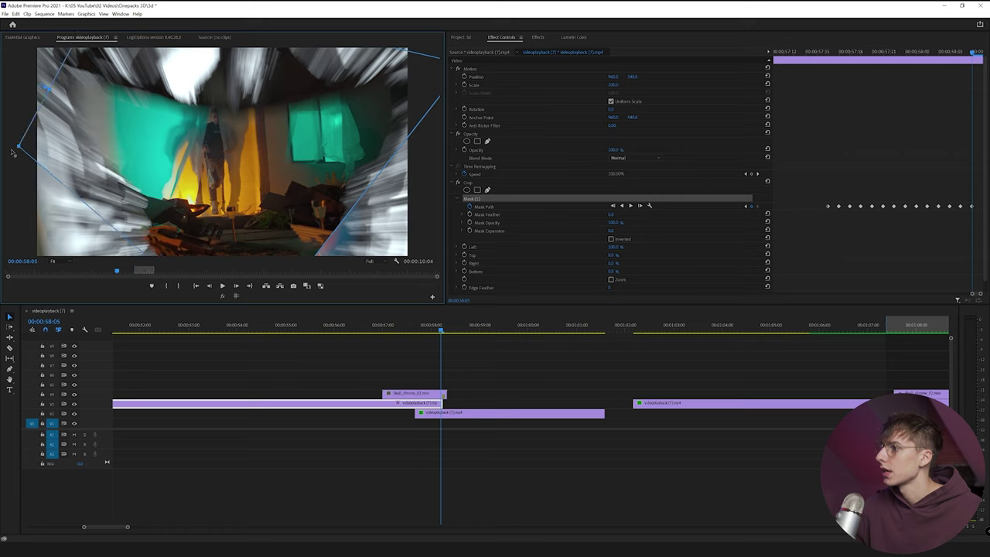
Zoom the preview to 25% and move the remaining Crop mask points outward until the mask encloses the whole frame
{"action": "left_click", "coordinate": [55, 261]}
{"action": "left_click", "coordinate": [58, 287]}
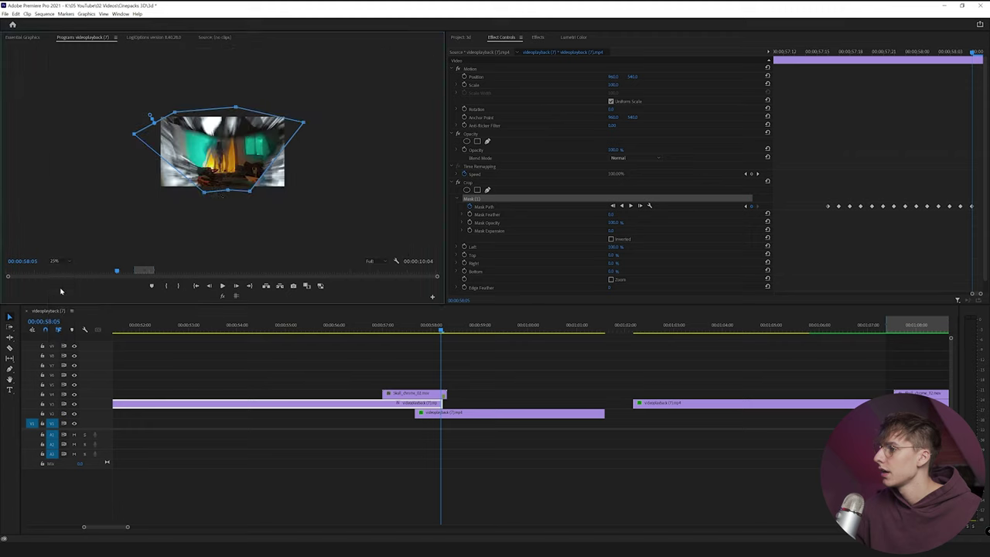
{"action": "left_click_drag", "start_coordinate": [204, 195], "coordinate": [106, 224]}
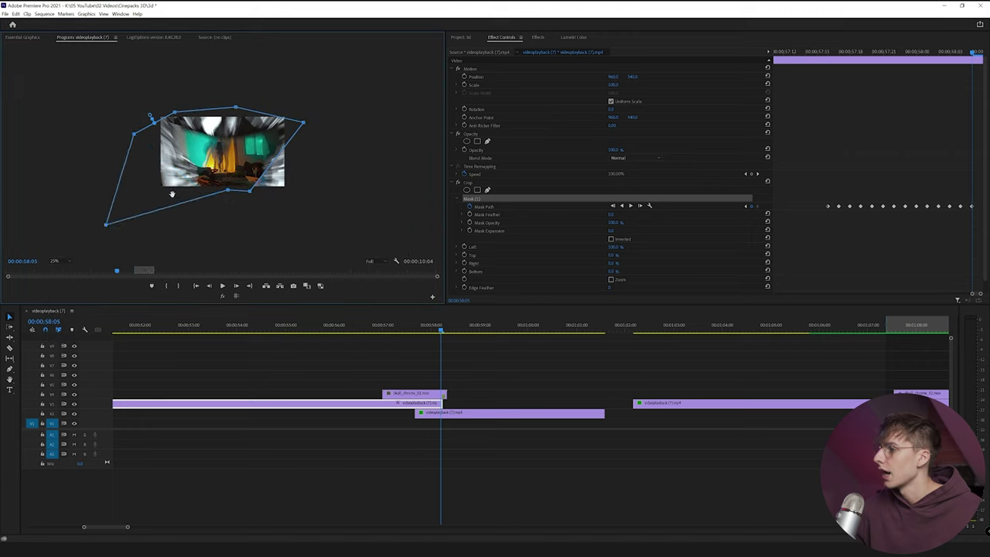
{"action": "left_click_drag", "start_coordinate": [250, 191], "coordinate": [229, 209]}
{"action": "left_click_drag", "start_coordinate": [306, 123], "coordinate": [310, 110]}
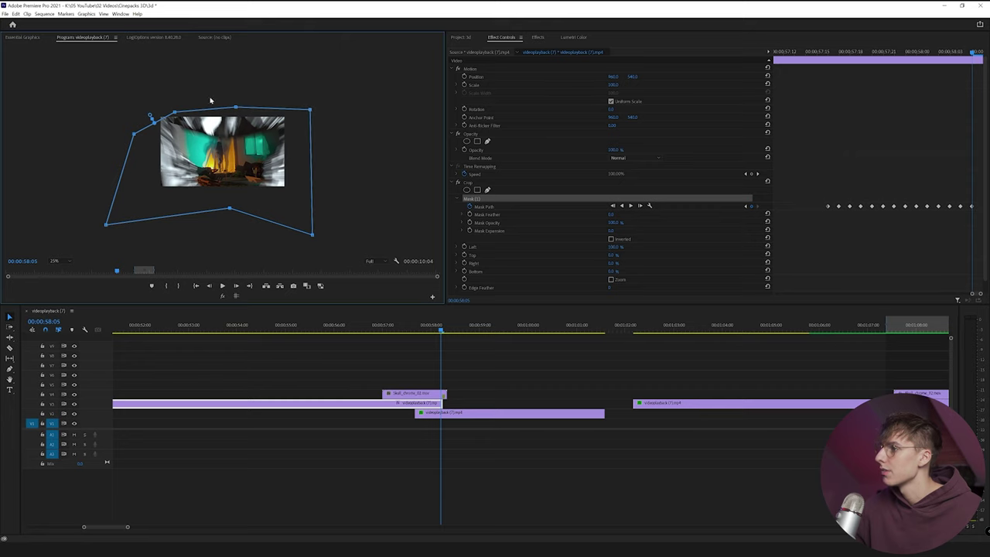
{"action": "left_click_drag", "start_coordinate": [135, 133], "coordinate": [123, 112]}
{"action": "left_click_drag", "start_coordinate": [154, 122], "coordinate": [150, 109]}
{"action": "left_click", "coordinate": [59, 261]}
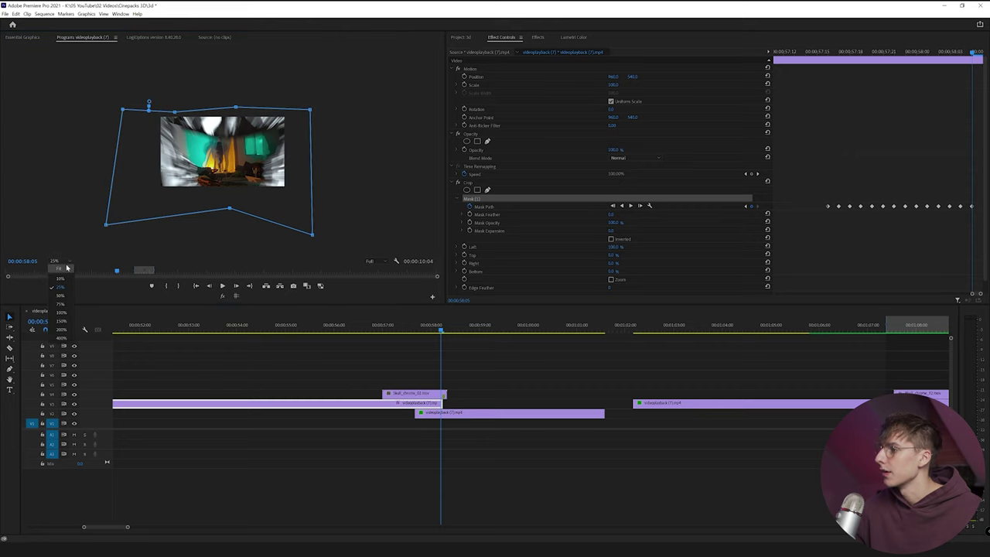
With the preview zoom set to Fit, move the whole Crop mask above the frame at 00:00:57:15 and play back the skull transition
{"action": "left_click", "coordinate": [60, 268]}
{"action": "left_click_drag", "start_coordinate": [424, 333], "coordinate": [396, 329]}
{"action": "left_click", "coordinate": [834, 52]}
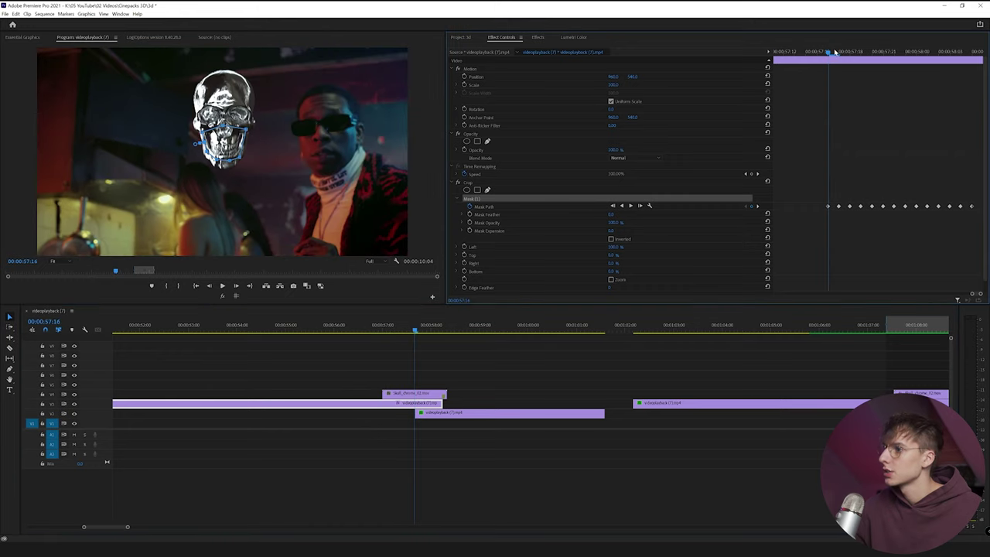
{"action": "left_click_drag", "start_coordinate": [831, 51], "coordinate": [828, 52]}
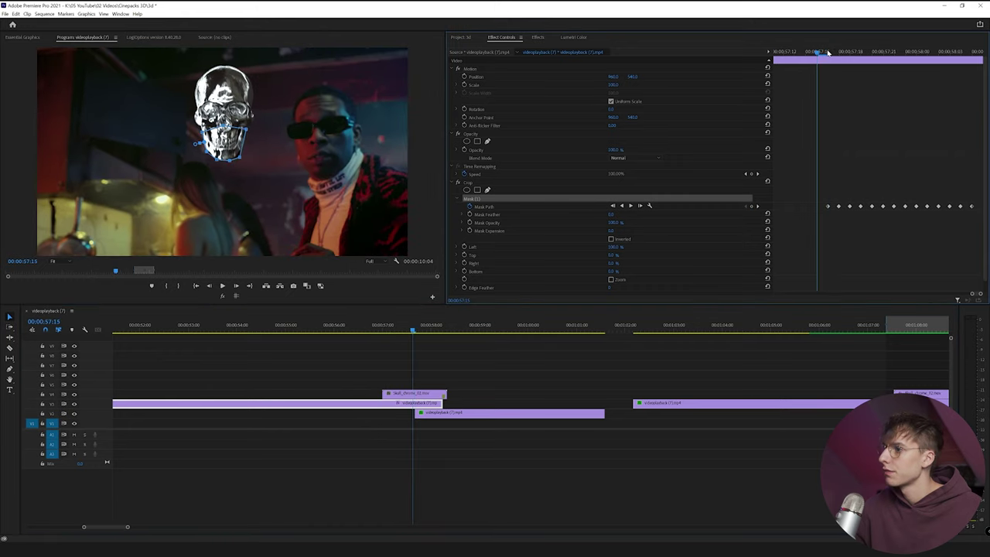
{"action": "left_click_drag", "start_coordinate": [227, 136], "coordinate": [226, 11]}
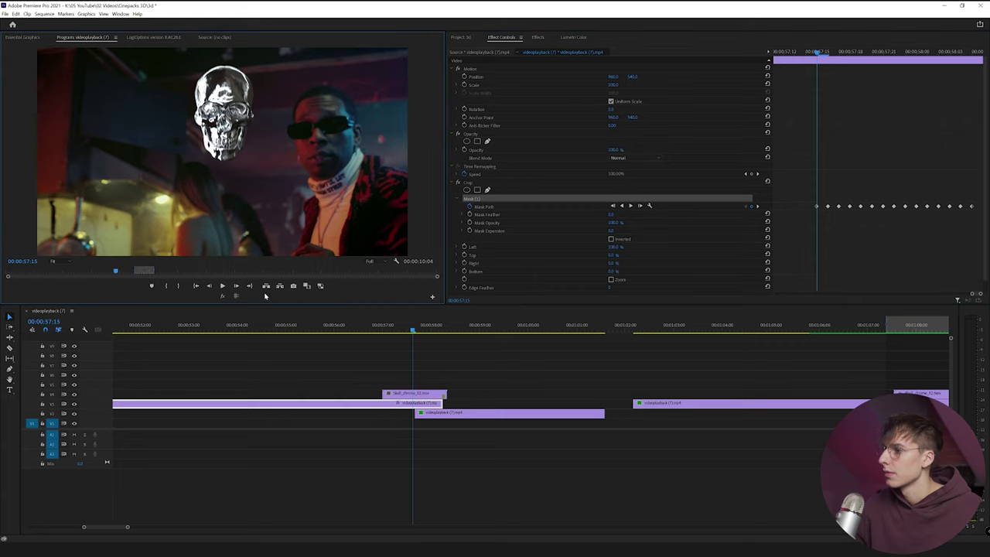
{"action": "left_click", "coordinate": [364, 328]}
{"action": "key", "text": "space"}
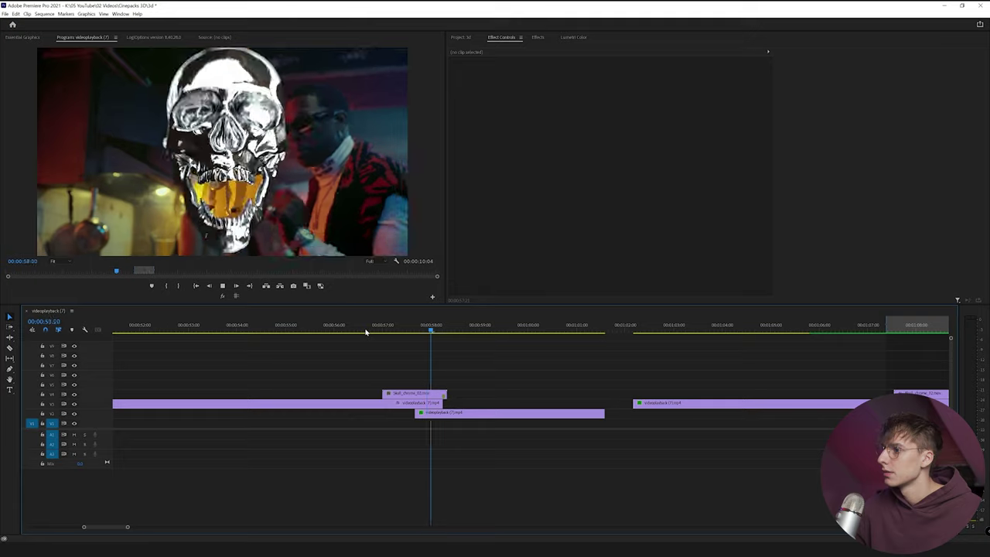
Raise the midtones of the red RGB curve slightly in Lumetri Color for the Skull_chrome_02 clip at 00:00:57:18
{"action": "mouse_move", "coordinate": [420, 331]}
{"action": "left_mouse_down"}
{"action": "mouse_move", "coordinate": [467, 331]}
{"action": "mouse_move", "coordinate": [380, 332]}
{"action": "mouse_move", "coordinate": [418, 331]}
{"action": "left_mouse_up"}
{"action": "left_click", "coordinate": [419, 390]}
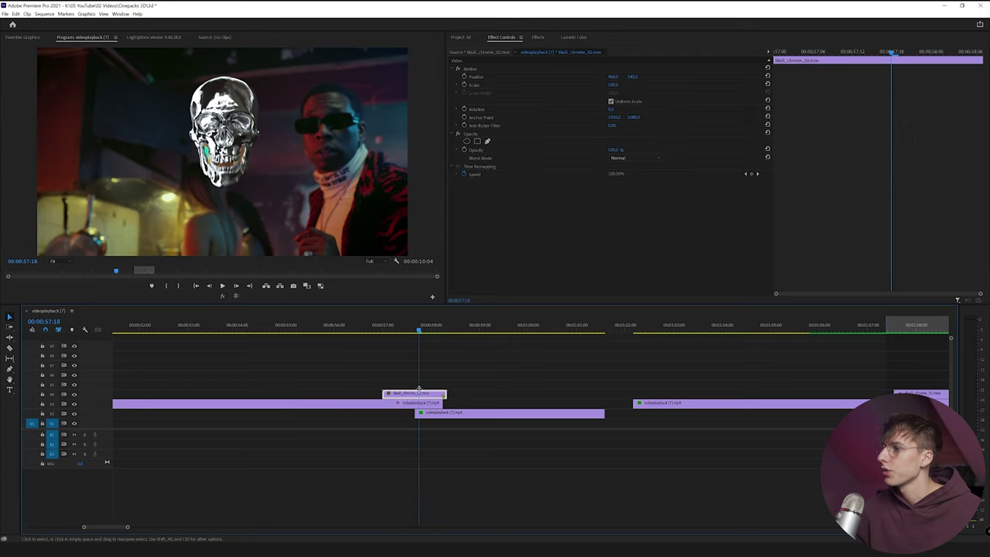
{"action": "left_click", "coordinate": [576, 37]}
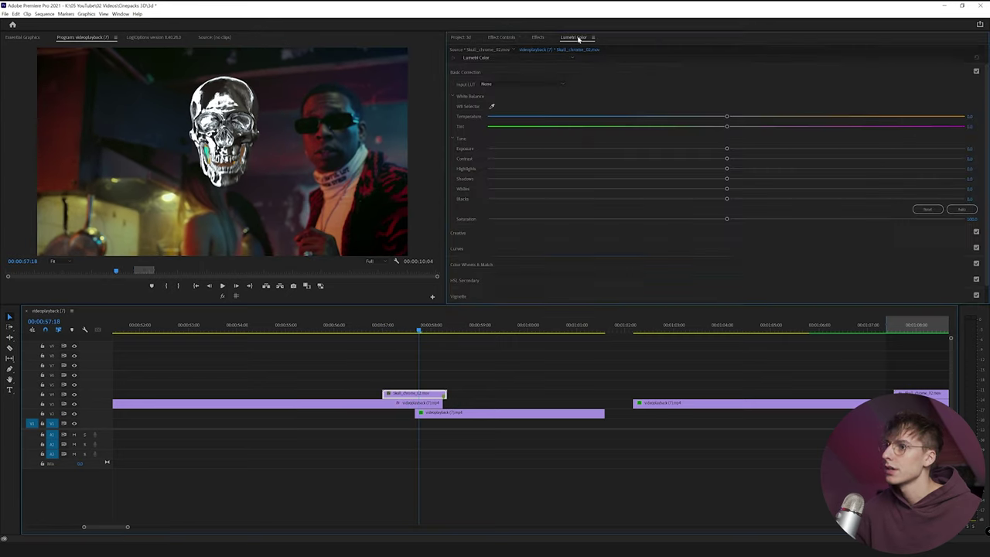
{"action": "left_click", "coordinate": [459, 248]}
{"action": "left_click", "coordinate": [714, 140]}
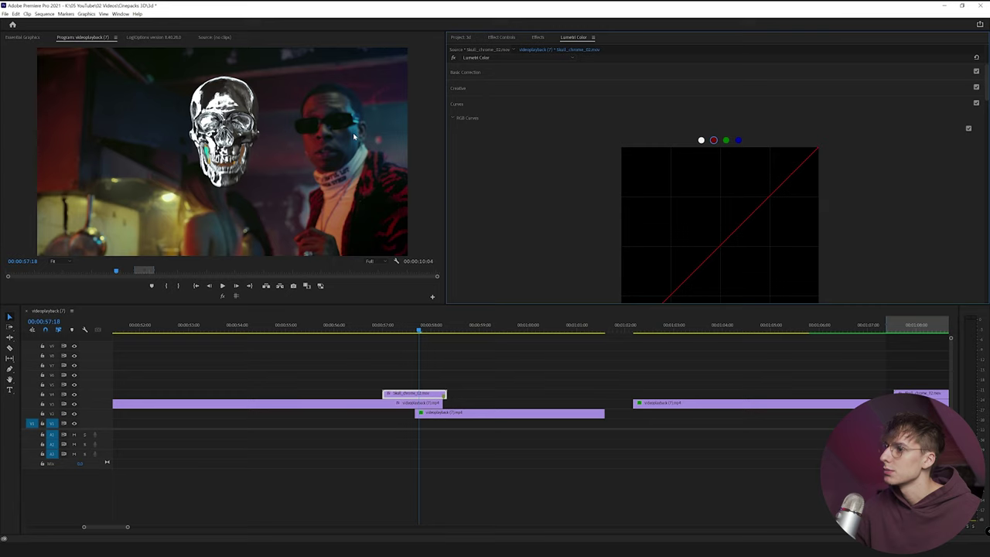
{"action": "scroll", "coordinate": [539, 181], "scroll_direction": "down", "scroll_amount": 1}
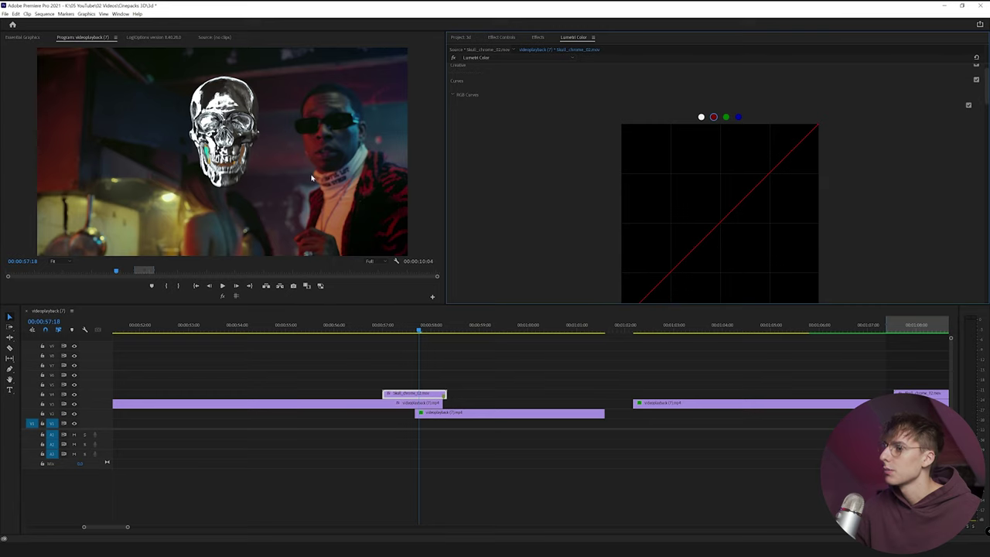
{"action": "left_click_drag", "start_coordinate": [719, 224], "coordinate": [710, 218]}
Raise the midtones of the green RGB curve slightly and compare the skull with Lumetri Color off and on
{"action": "left_click", "coordinate": [726, 117]}
{"action": "left_click_drag", "start_coordinate": [718, 227], "coordinate": [716, 223]}
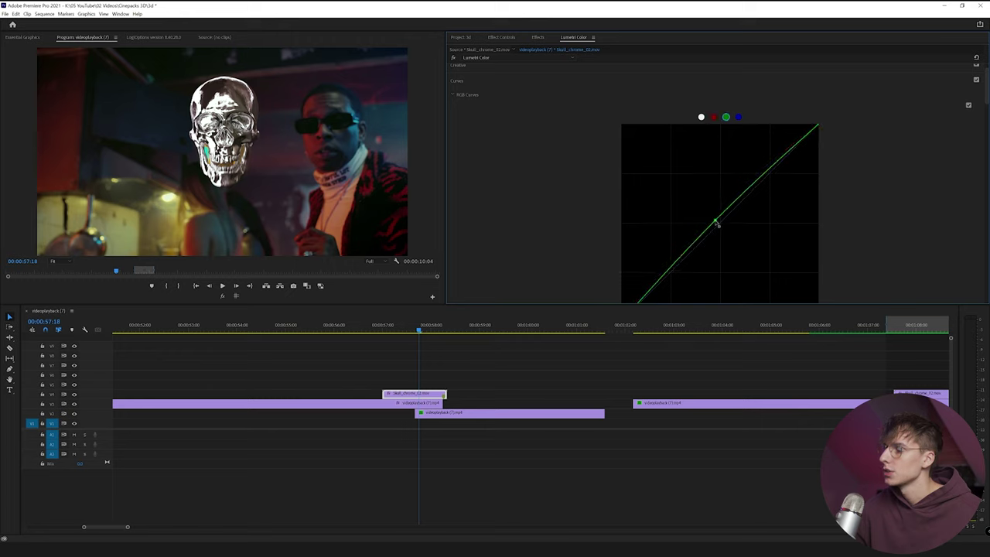
{"action": "left_click", "coordinate": [454, 61]}
{"action": "left_click", "coordinate": [454, 61]}
{"action": "left_click", "coordinate": [454, 61]}
{"action": "left_click", "coordinate": [454, 60]}
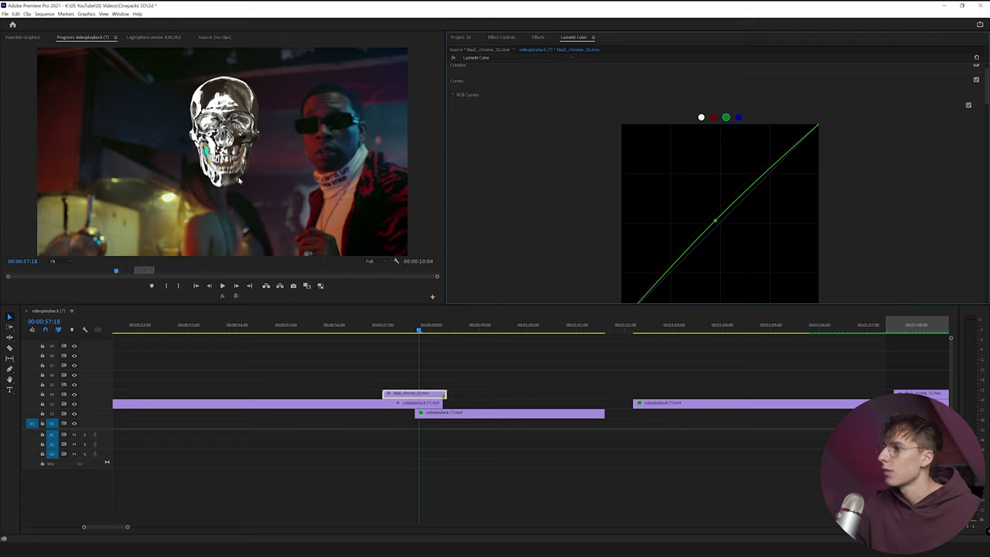
Add shadow, midtone and highlight points to the white RGB curve and lower its shadows and midtones slightly for more contrast
{"action": "left_click", "coordinate": [702, 118]}
{"action": "scroll", "coordinate": [688, 202], "scroll_direction": "down", "scroll_amount": 1}
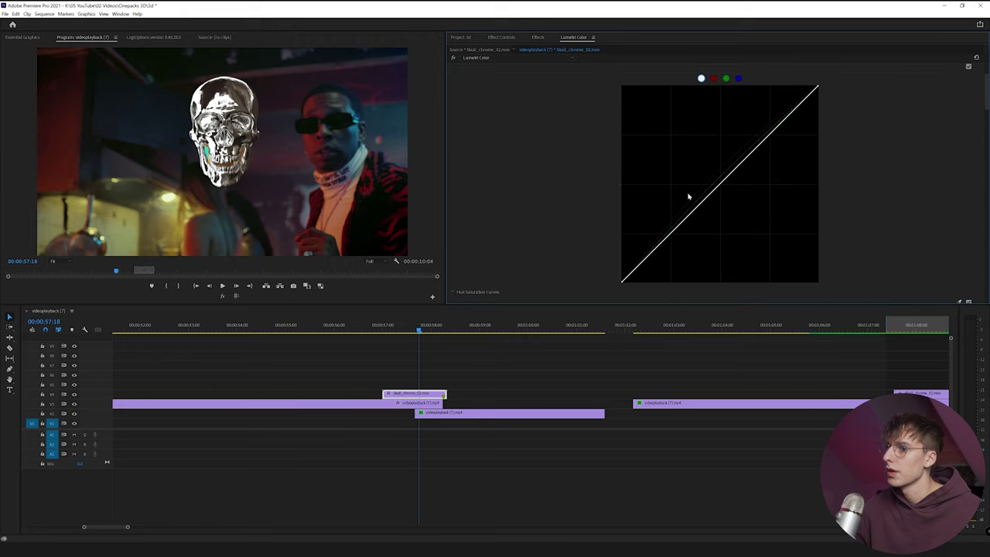
{"action": "left_click", "coordinate": [670, 233]}
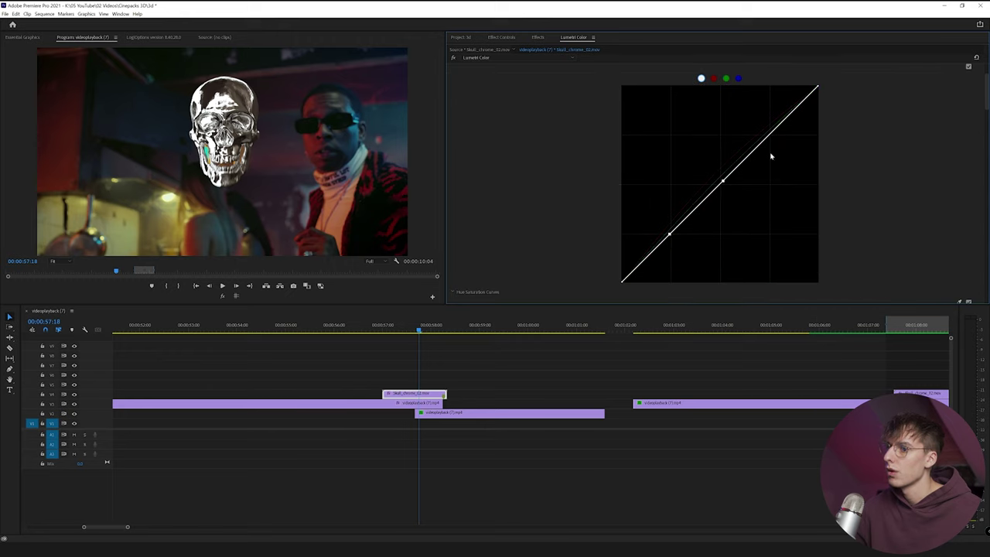
{"action": "left_click_drag", "start_coordinate": [672, 235], "coordinate": [675, 238]}
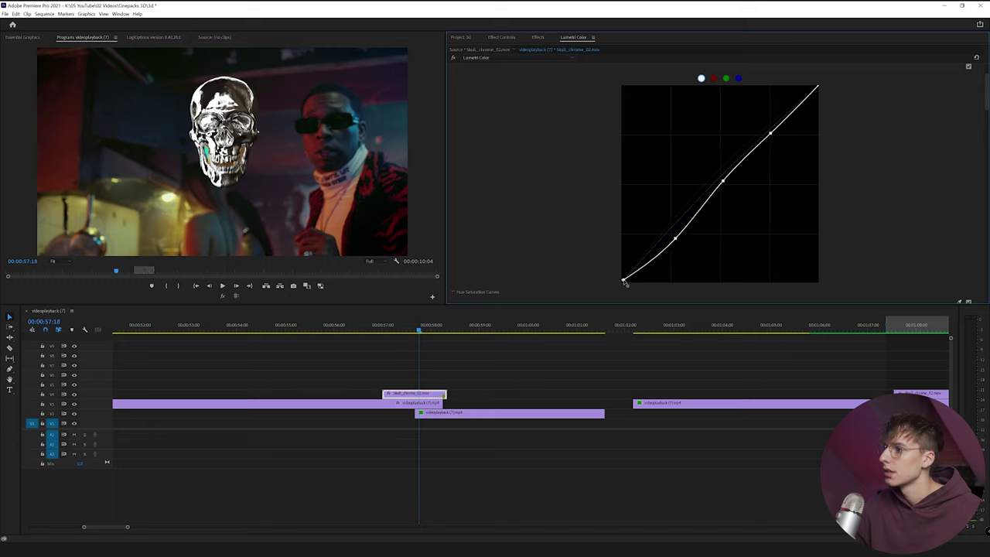
{"action": "mouse_move", "coordinate": [771, 134]}
{"action": "left_mouse_down"}
{"action": "mouse_move", "coordinate": [747, 111]}
{"action": "mouse_move", "coordinate": [784, 136]}
{"action": "mouse_move", "coordinate": [772, 135]}
{"action": "left_mouse_up"}
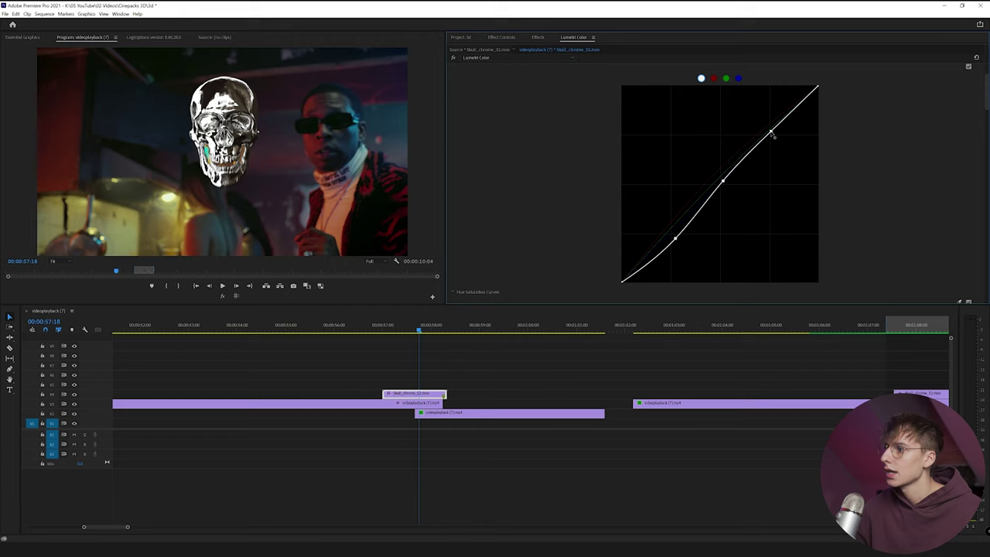
{"action": "left_click_drag", "start_coordinate": [724, 182], "coordinate": [727, 182]}
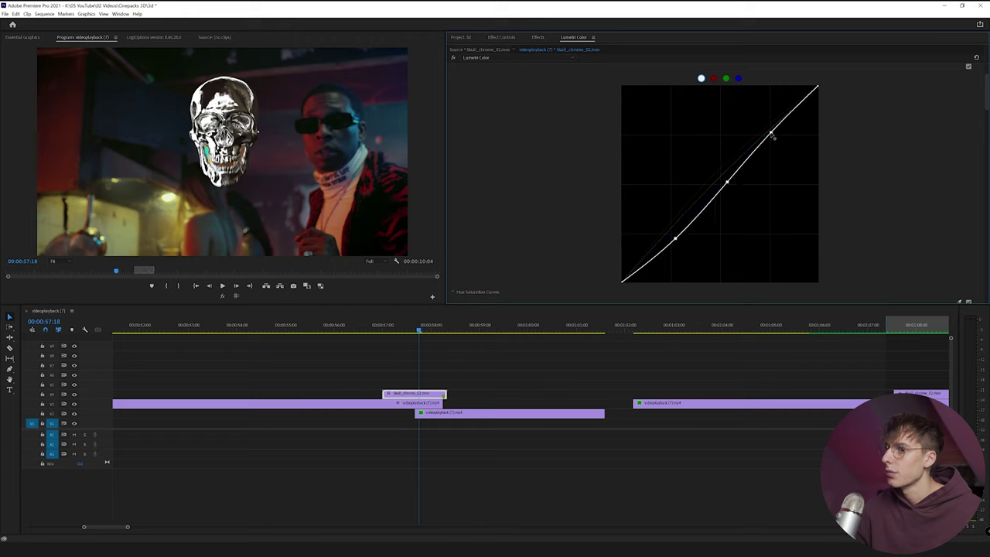
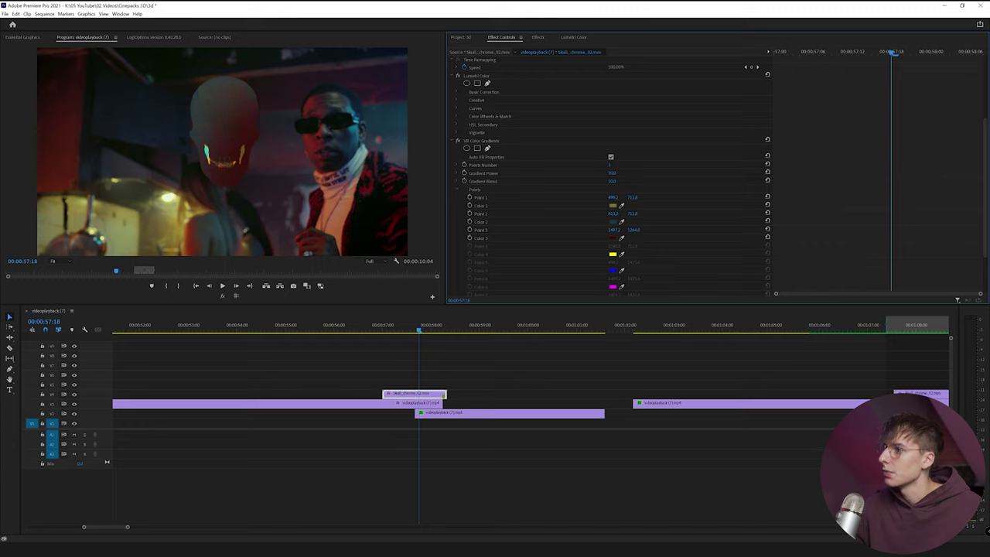
Reposition the color points of the VR Color Gradients effect on the skull clip and collapse the Points settings
{"action": "mouse_move", "coordinate": [632, 198]}
{"action": "left_mouse_down"}
{"action": "mouse_move", "coordinate": [651, 198]}
{"action": "mouse_move", "coordinate": [619, 201]}
{"action": "mouse_move", "coordinate": [628, 201]}
{"action": "left_mouse_up"}
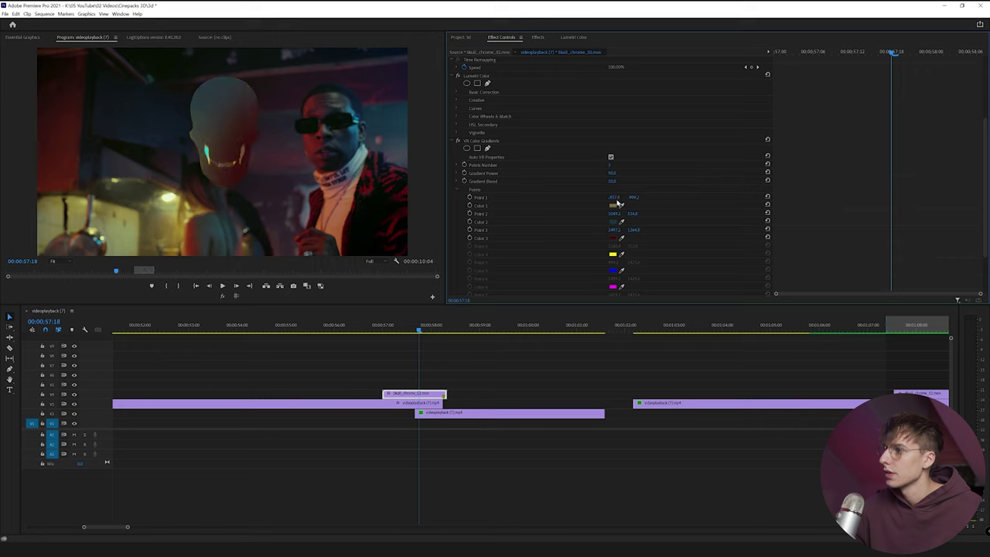
{"action": "left_click", "coordinate": [459, 182]}
{"action": "left_click", "coordinate": [457, 183]}
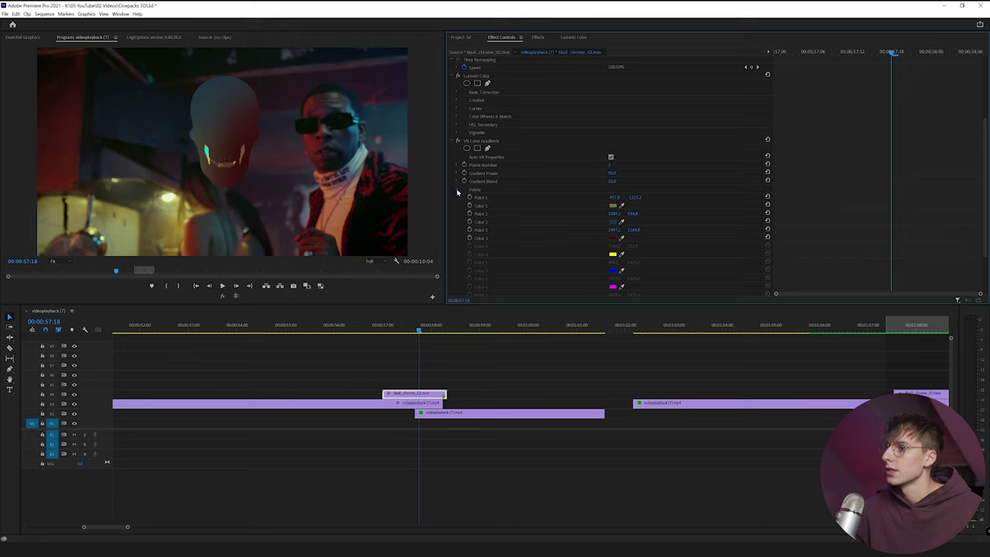
{"action": "left_click", "coordinate": [457, 191]}
Set the VR Color Gradients blending mode to Overlay and compare the skull with Lumetri Color off and on
{"action": "left_click", "coordinate": [624, 277]}
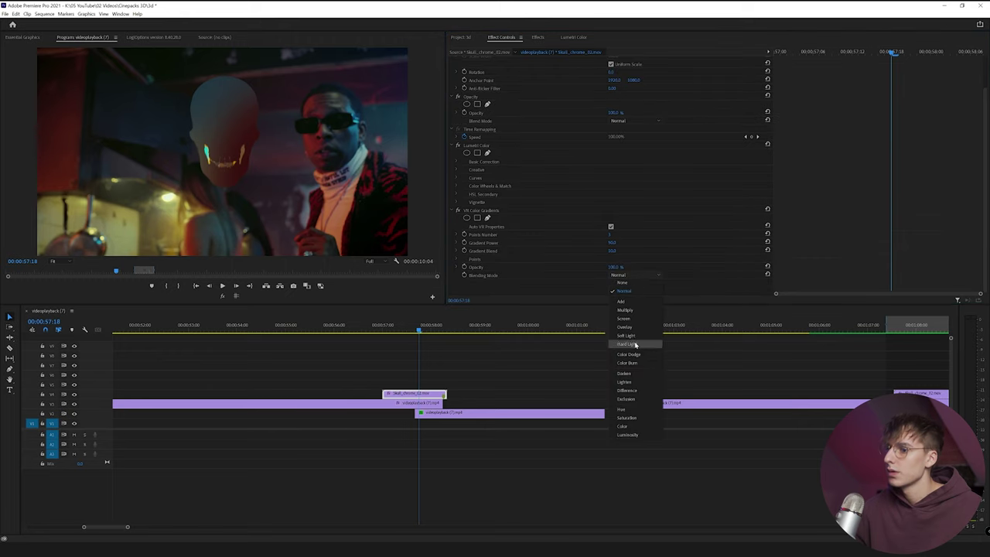
{"action": "left_click", "coordinate": [631, 327]}
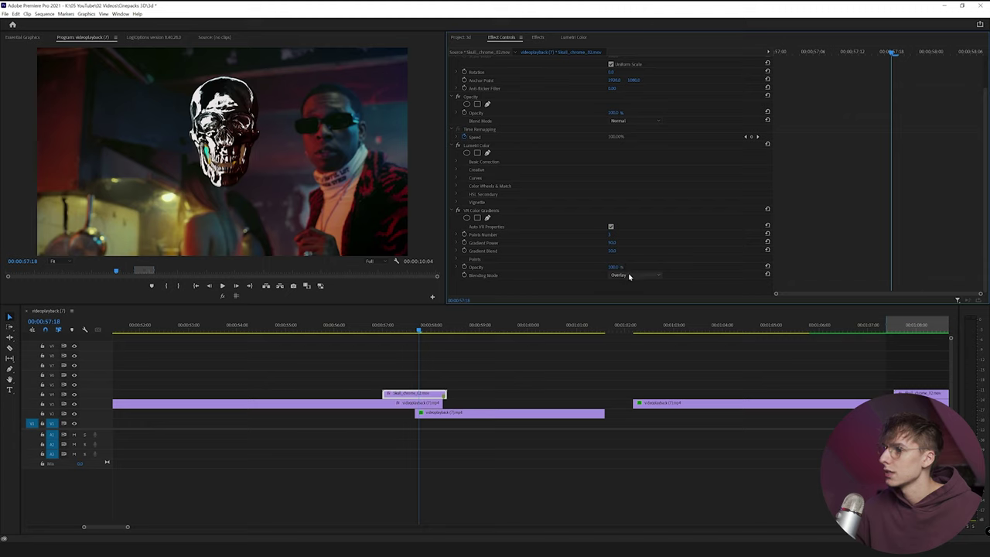
{"action": "left_click", "coordinate": [457, 145]}
{"action": "left_click", "coordinate": [457, 145]}
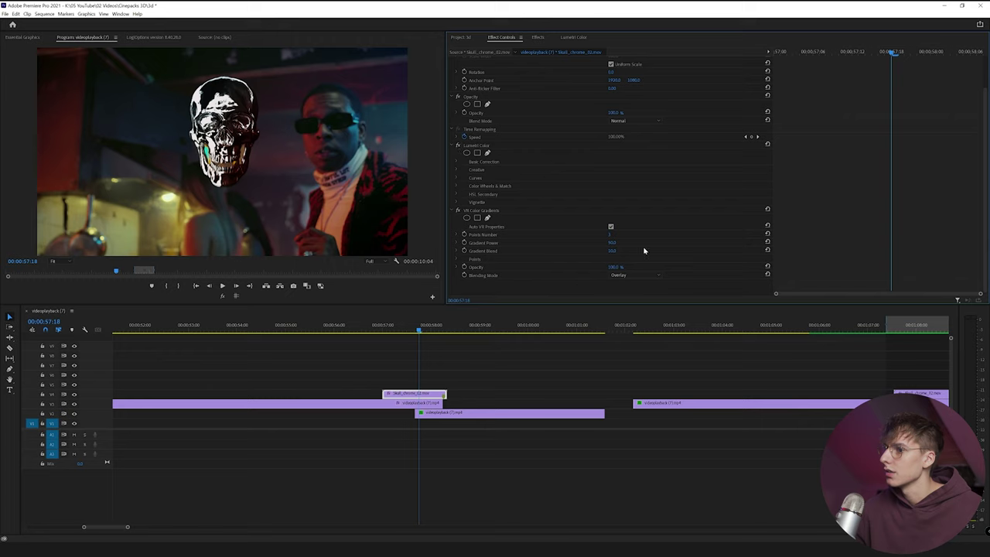
Try Color Dodge and Color Burn as blending modes for VR Color Gradients and return to Overlay
{"action": "left_click", "coordinate": [631, 275]}
{"action": "left_click", "coordinate": [628, 355]}
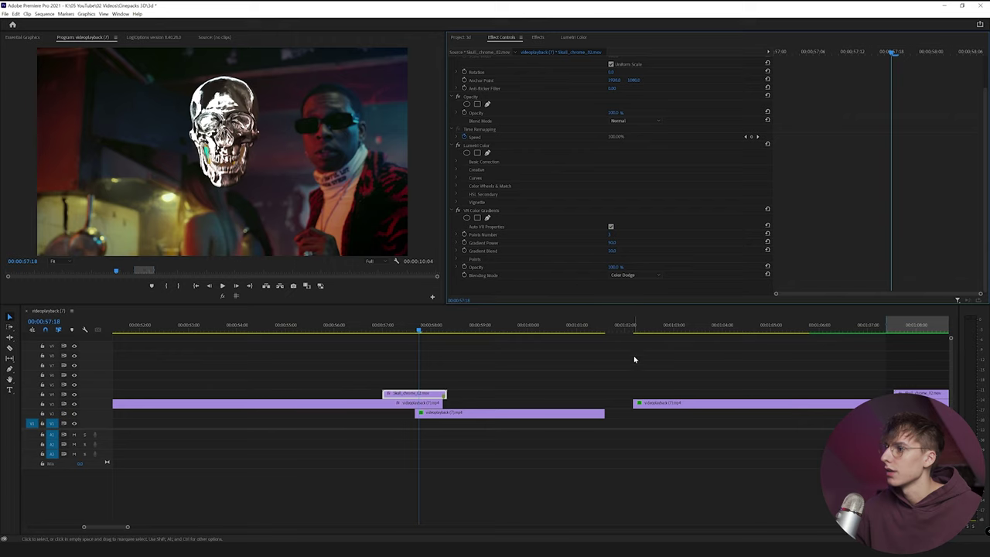
{"action": "left_click", "coordinate": [631, 274]}
{"action": "left_click", "coordinate": [630, 363]}
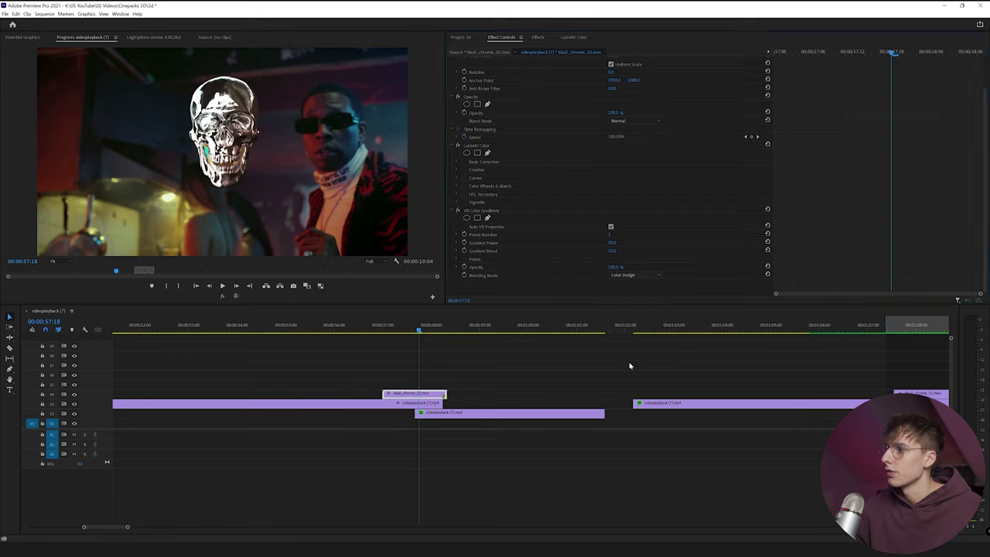
{"action": "left_click", "coordinate": [632, 275]}
{"action": "left_click", "coordinate": [632, 330]}
Lower the VR Color Gradients opacity to 70% and compare the skull with the effect off and on
{"action": "mouse_move", "coordinate": [618, 268]}
{"action": "left_mouse_down"}
{"action": "mouse_move", "coordinate": [598, 267]}
{"action": "mouse_move", "coordinate": [607, 267]}
{"action": "left_mouse_up"}
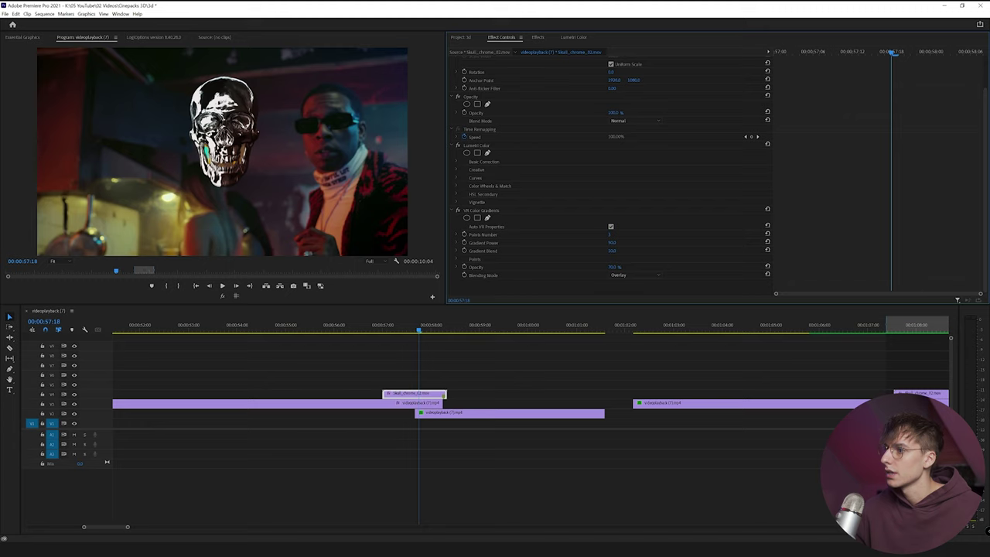
{"action": "left_click", "coordinate": [457, 210]}
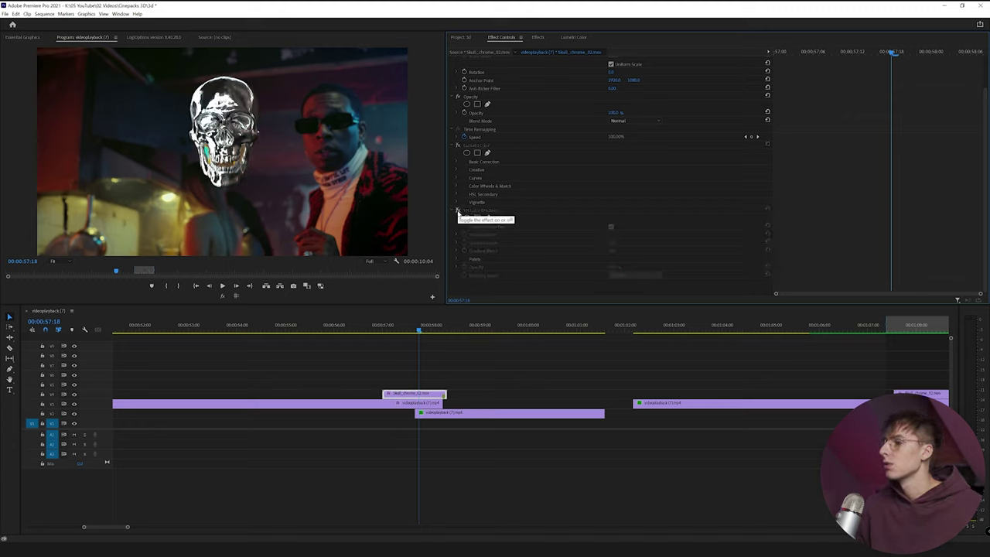
{"action": "left_click", "coordinate": [457, 210]}
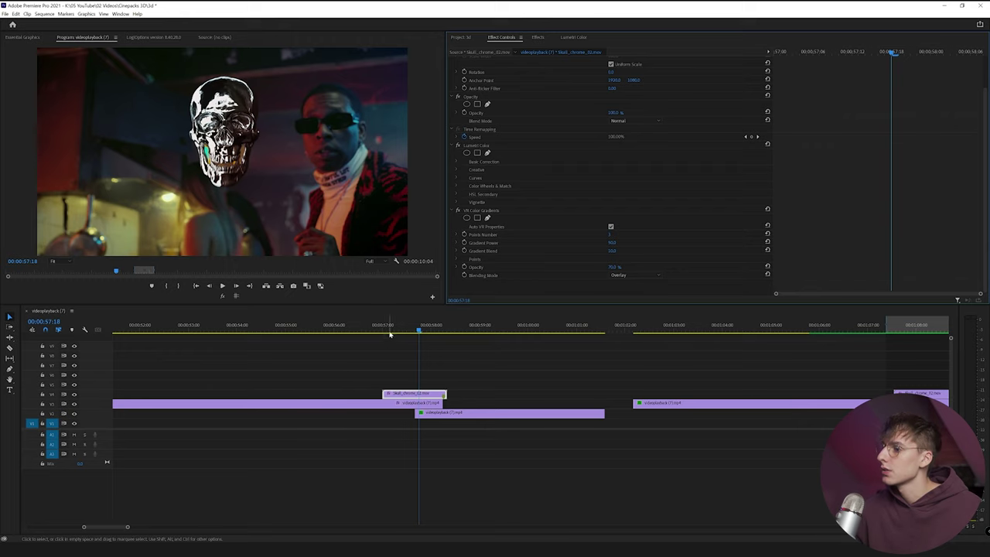
Play back the skull transition from just before the skull clip to check the color-graded result
{"action": "left_click", "coordinate": [378, 329]}
{"action": "key", "text": "space"}
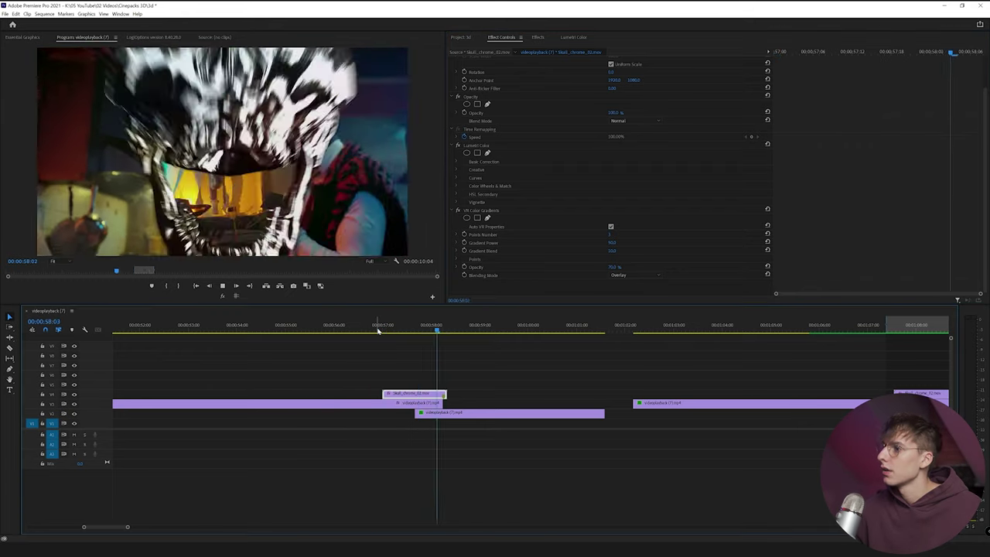
{"action": "left_click", "coordinate": [409, 330]}
{"action": "mouse_move", "coordinate": [412, 331]}
{"action": "left_mouse_down"}
{"action": "mouse_move", "coordinate": [426, 331]}
{"action": "mouse_move", "coordinate": [392, 332]}
{"action": "mouse_move", "coordinate": [419, 332]}
{"action": "left_mouse_up"}
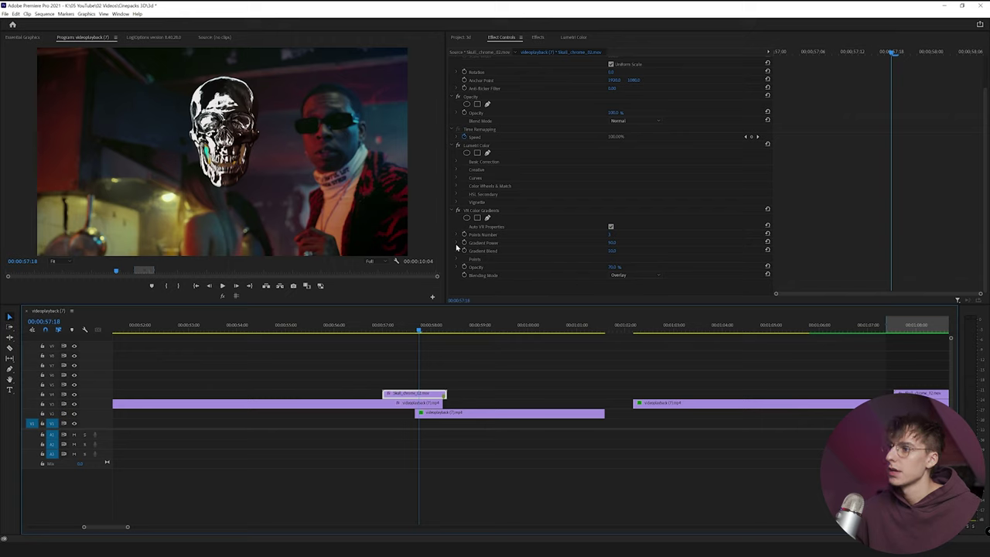
{"action": "left_click", "coordinate": [457, 248]}
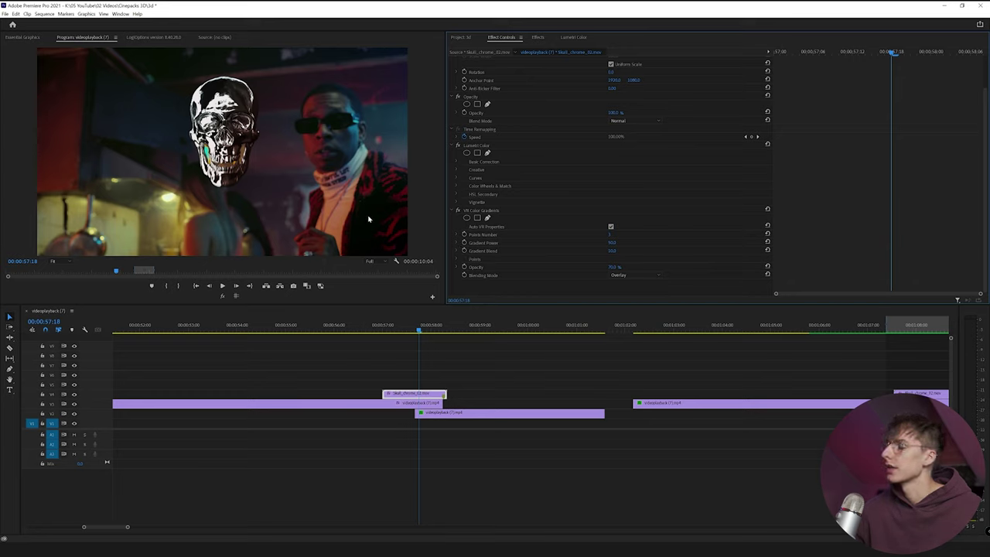
{"action": "left_click", "coordinate": [380, 328]}
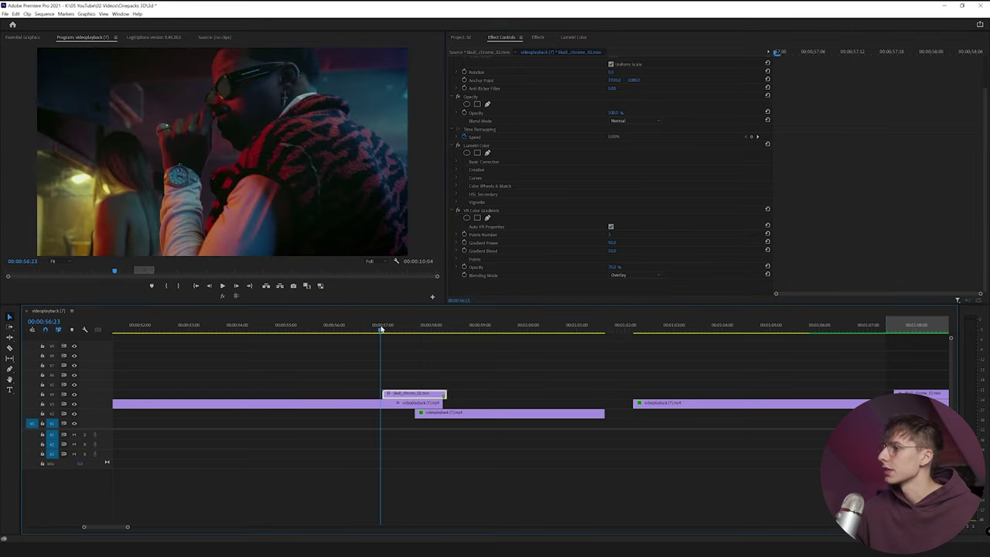
{"action": "key", "text": "space"}
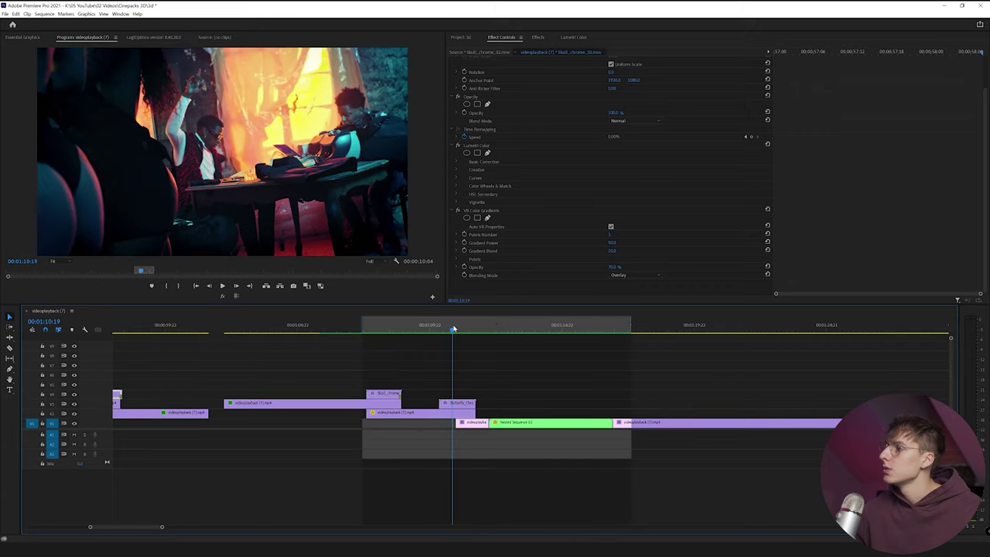
Examine the effects on the Butterfly_Chrome clip and the keyframed opacity mask on the video clip beneath it
{"action": "left_click_drag", "start_coordinate": [454, 329], "coordinate": [464, 328]}
{"action": "left_click", "coordinate": [461, 403]}
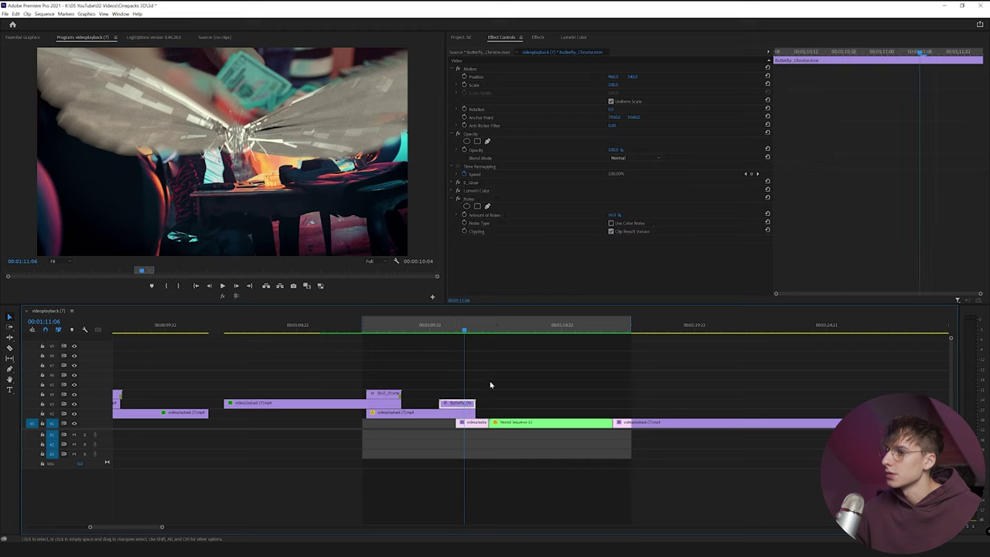
{"action": "left_click", "coordinate": [464, 412]}
{"action": "left_click", "coordinate": [945, 52]}
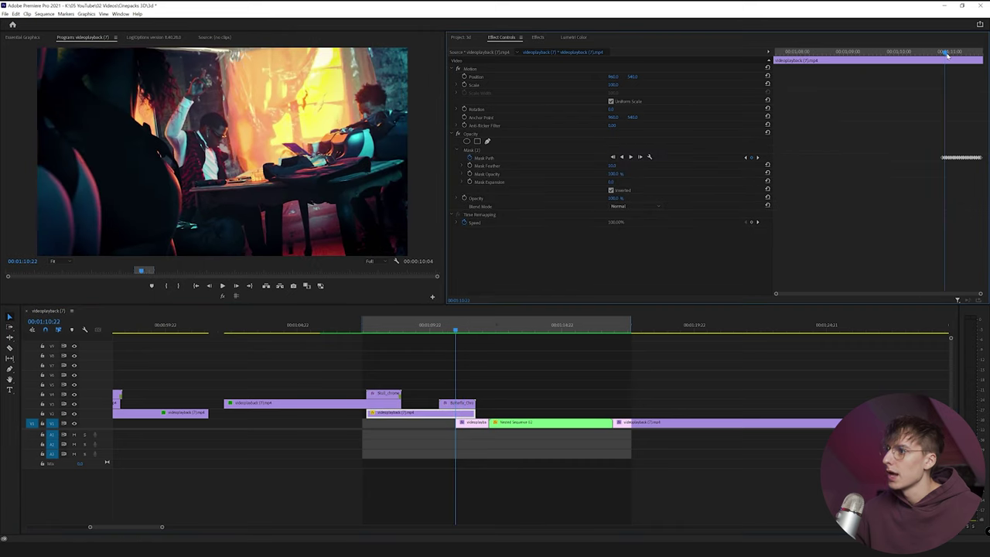
{"action": "left_click", "coordinate": [488, 150]}
Play back the butterfly transition and switch to File Explorer's Objects folder of chrome and iridescent clips
{"action": "left_click_drag", "start_coordinate": [455, 330], "coordinate": [434, 335]}
{"action": "key", "text": "space"}
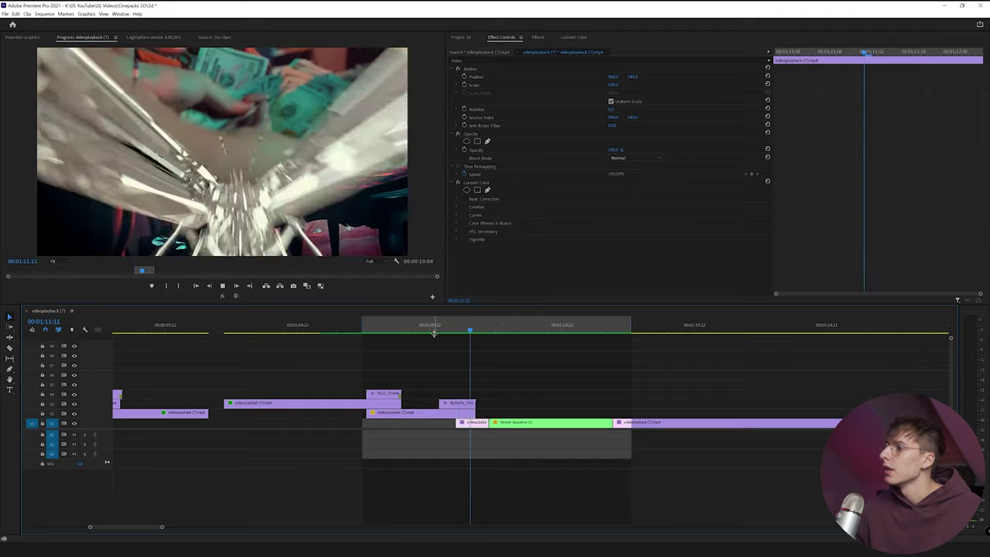
{"action": "key", "text": "space"}
{"action": "key", "text": "alt+Tab"}
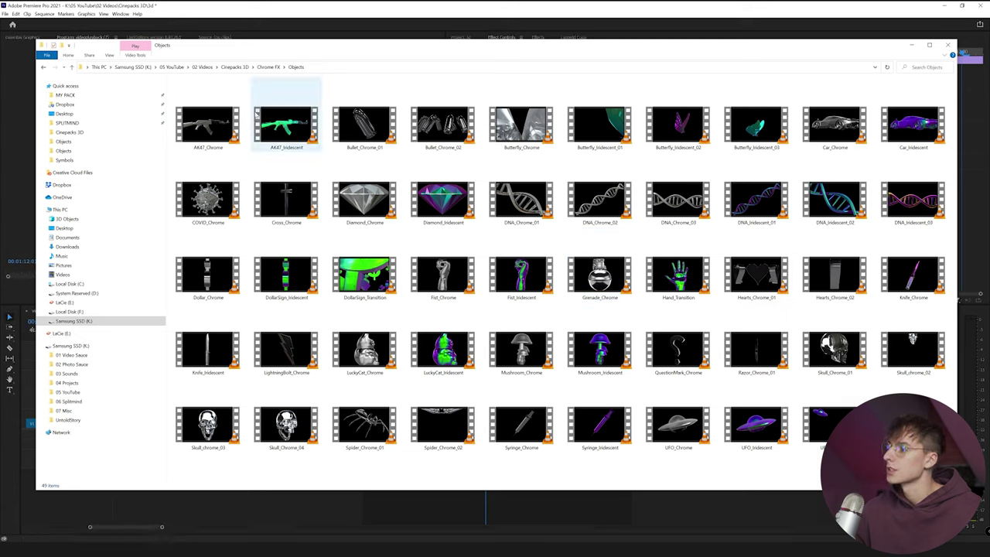
Return from File Explorer to the Premiere Pro sequence and play back the barbed-wire framed Nested Sequence 02
{"action": "left_click", "coordinate": [912, 45]}
{"action": "left_click", "coordinate": [51, 311]}
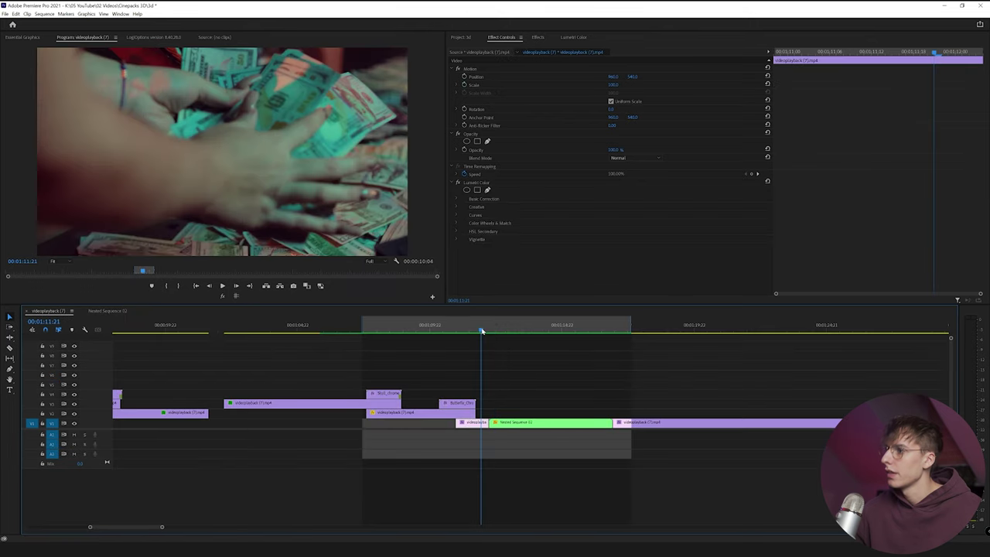
{"action": "key", "text": "space"}
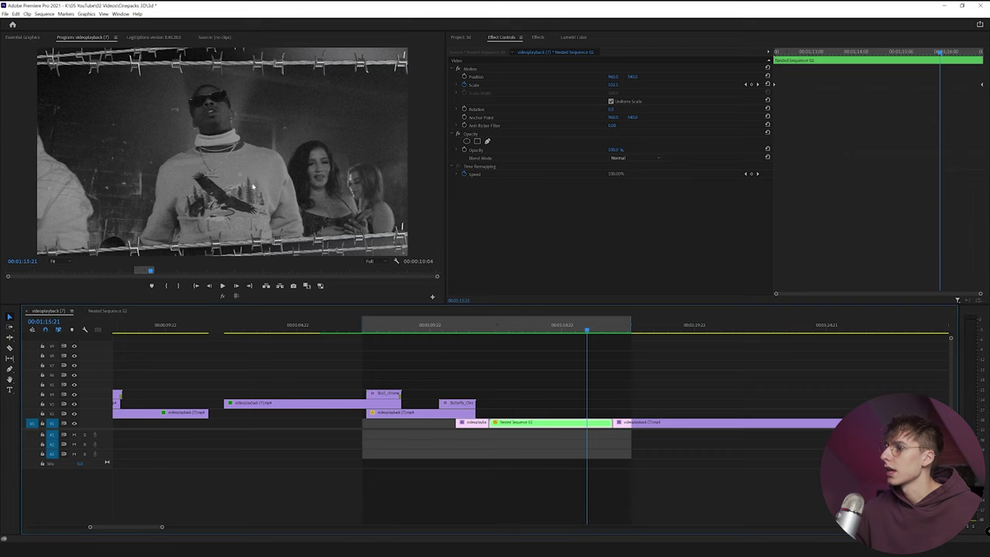
Cut the shot starting at 00:01:18:11 into its own segment of the V1 footage
{"action": "mouse_move", "coordinate": [656, 333]}
{"action": "left_mouse_down"}
{"action": "mouse_move", "coordinate": [672, 333]}
{"action": "mouse_move", "coordinate": [656, 335]}
{"action": "left_mouse_up"}
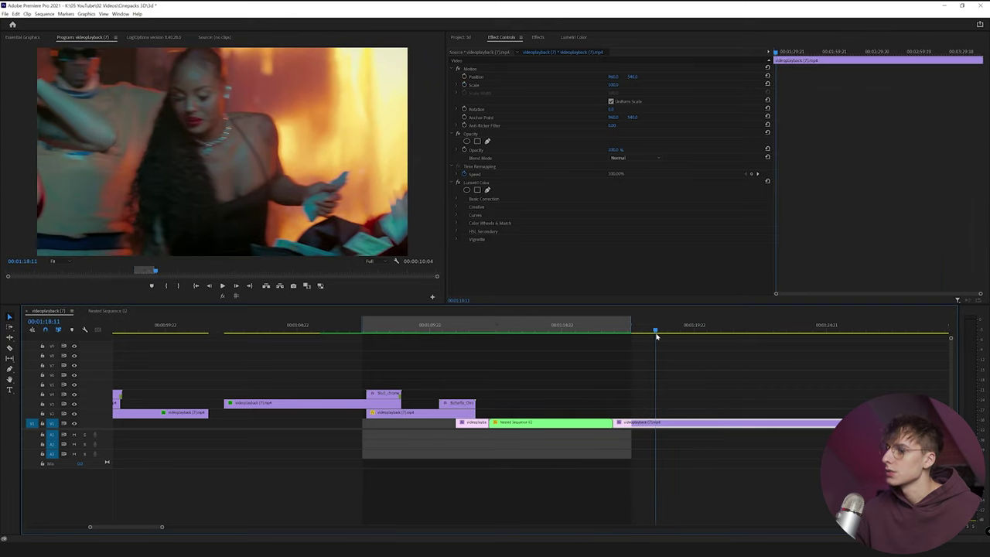
{"action": "left_click", "coordinate": [209, 285]}
{"action": "left_click", "coordinate": [237, 287]}
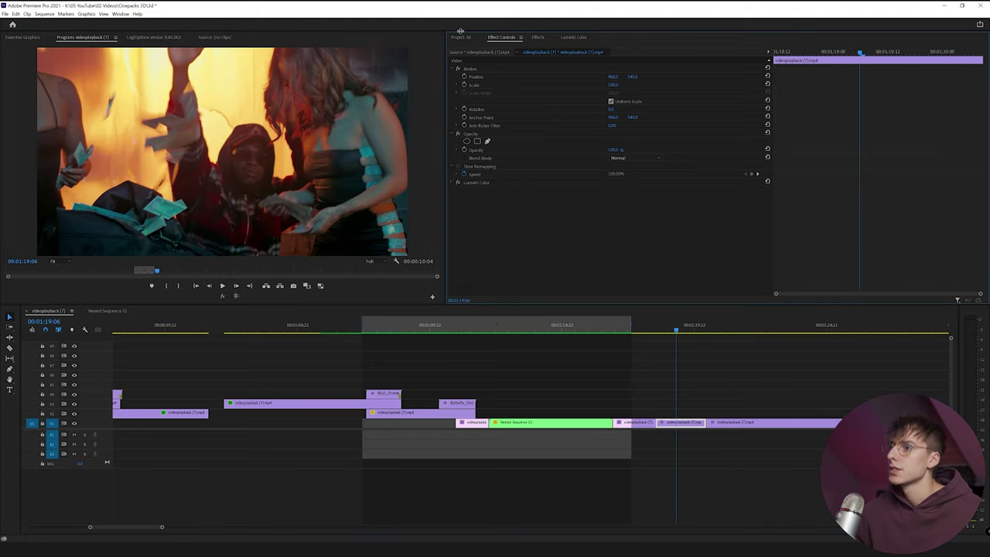
Place the BarbedWire_Frame_Chrome clip on V3 above the isolated footage segment and scale it to the frame size
{"action": "left_click", "coordinate": [464, 39]}
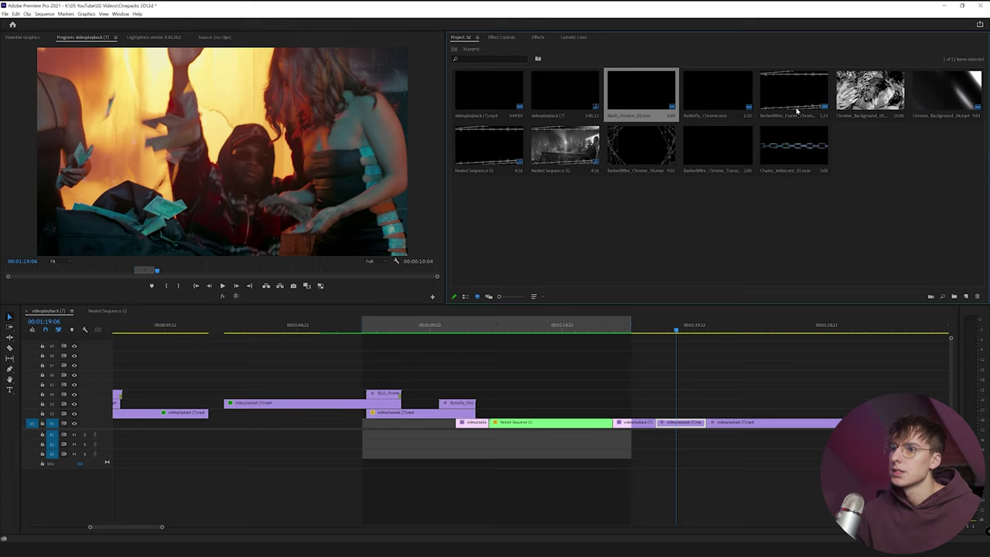
{"action": "left_click_drag", "start_coordinate": [797, 111], "coordinate": [661, 410]}
{"action": "left_click", "coordinate": [661, 325]}
{"action": "left_click", "coordinate": [678, 404]}
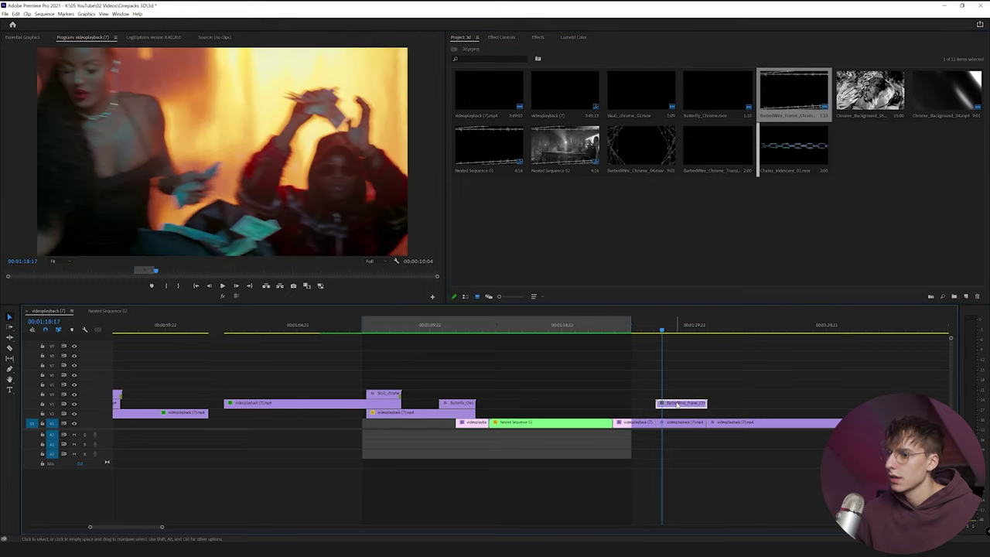
{"action": "right_click", "coordinate": [677, 404]}
{"action": "left_click", "coordinate": [696, 328]}
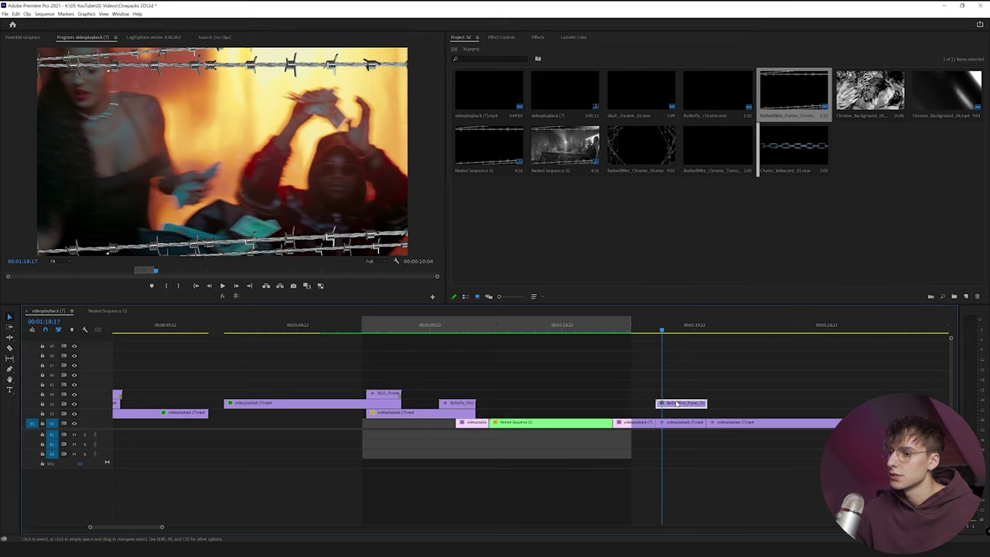
Play back the barbed-wire frame over the footage and stop at 00:01:19:13
{"action": "left_click", "coordinate": [655, 330]}
{"action": "key", "text": "space"}
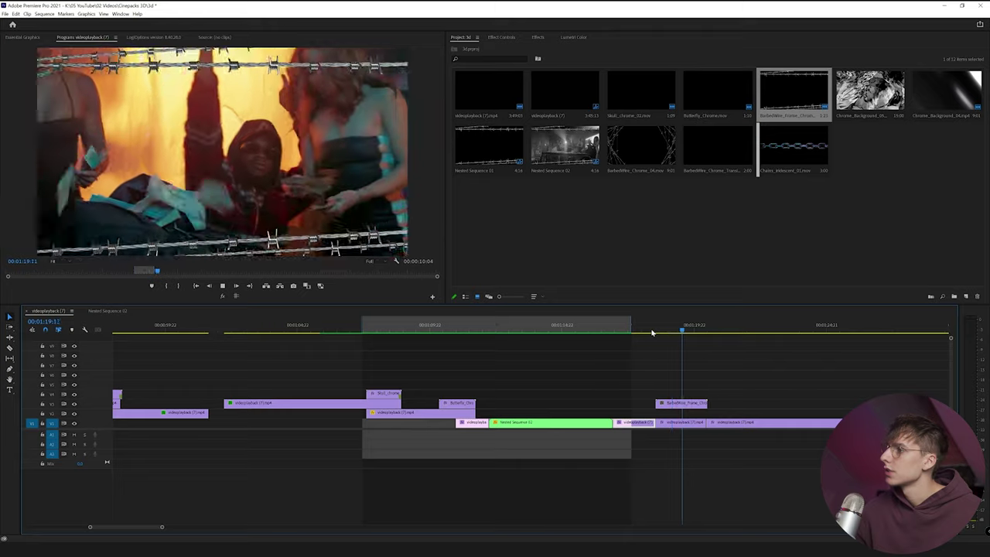
{"action": "left_click", "coordinate": [652, 331]}
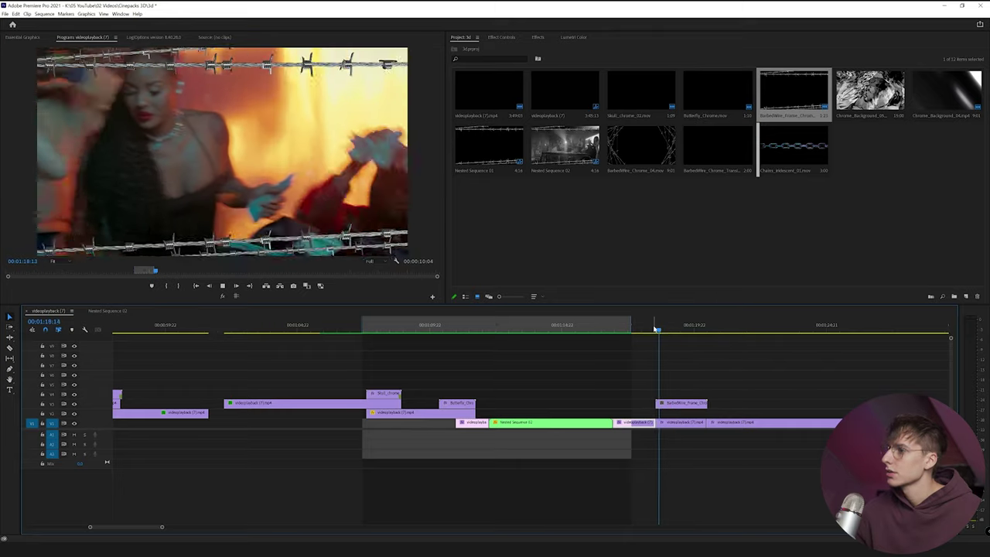
{"action": "left_click", "coordinate": [691, 331]}
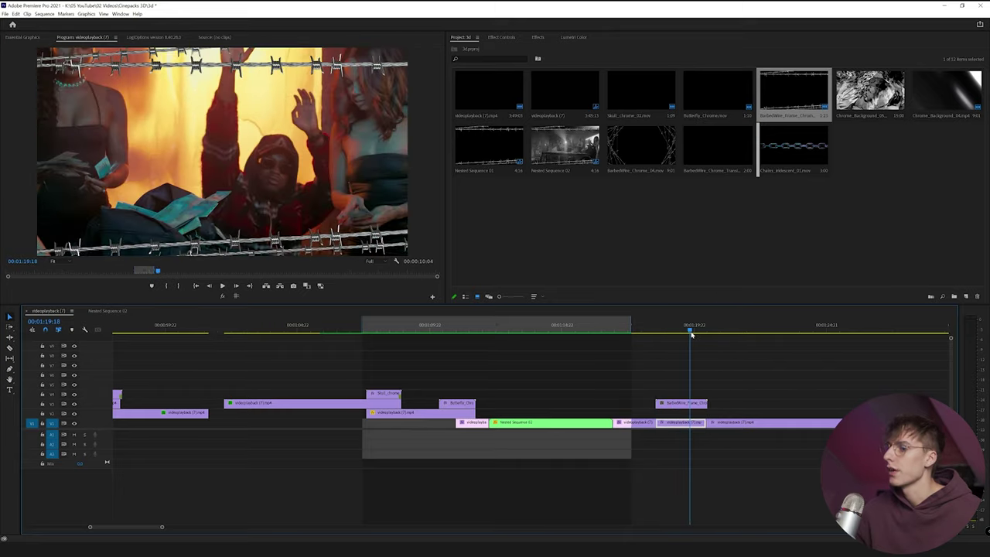
{"action": "left_click_drag", "start_coordinate": [692, 334], "coordinate": [685, 337]}
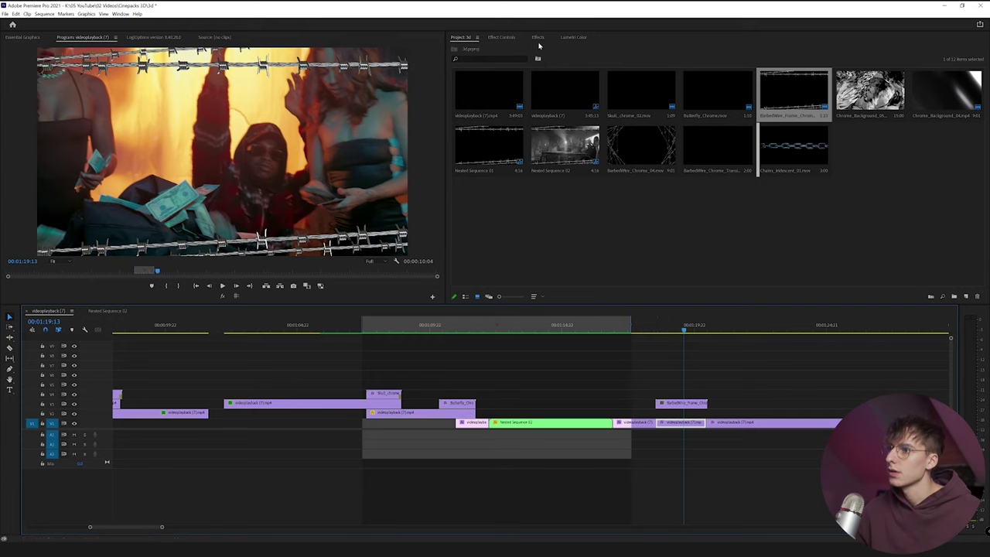
Apply the Crop effect to the footage segment and draw a mask covering the area above the upper barbed wire
{"action": "key", "text": "shift+7"}
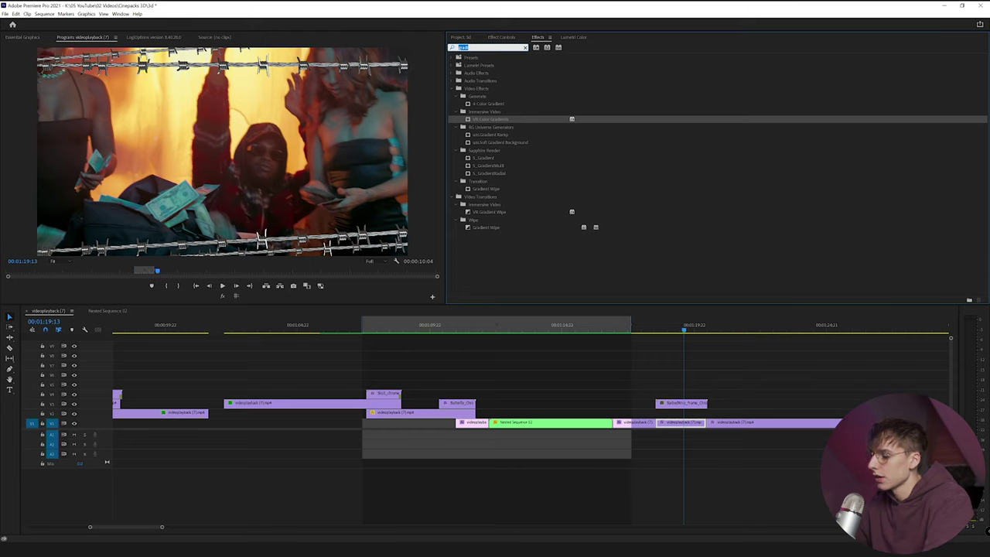
{"action": "type", "text": "crop"}
{"action": "double_click", "coordinate": [470, 105]}
{"action": "left_click", "coordinate": [53, 262]}
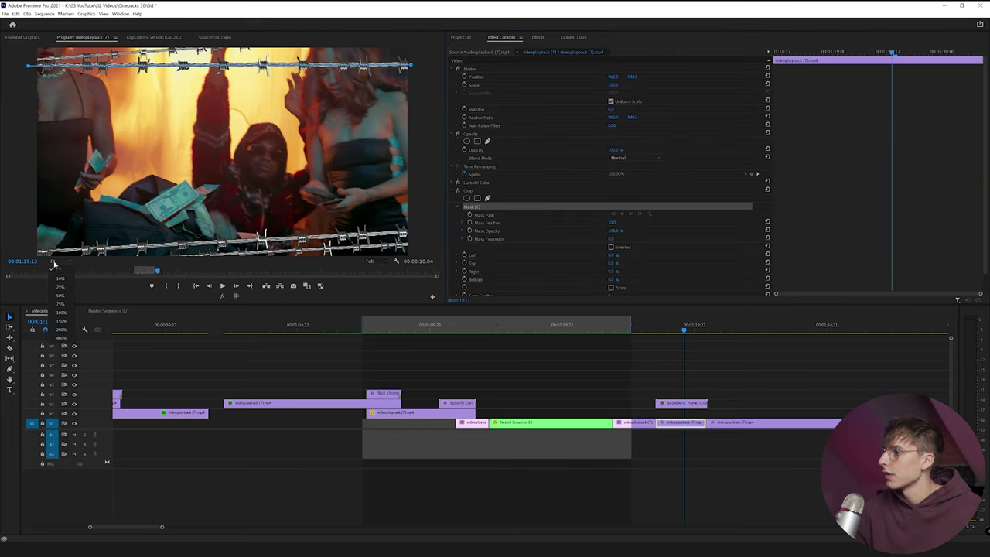
{"action": "left_click", "coordinate": [60, 287]}
{"action": "left_click", "coordinate": [292, 96]}
{"action": "left_click", "coordinate": [340, 103]}
{"action": "left_click", "coordinate": [286, 122]}
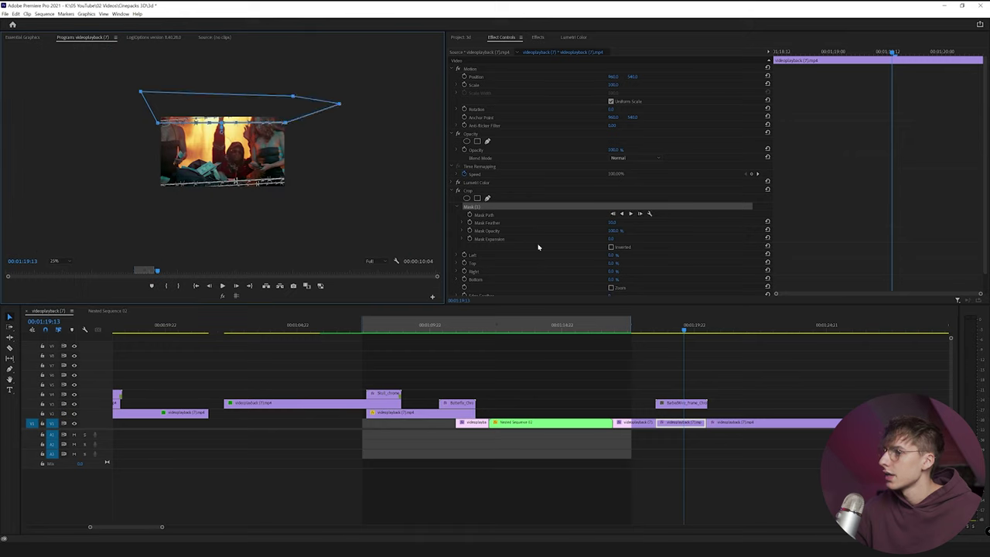
Draw a second Crop mask below the lower barbed wire, with both mask feathers at 0 and Left crop at 100%
{"action": "left_click", "coordinate": [486, 197]}
{"action": "left_click", "coordinate": [286, 180]}
{"action": "left_click", "coordinate": [152, 188]}
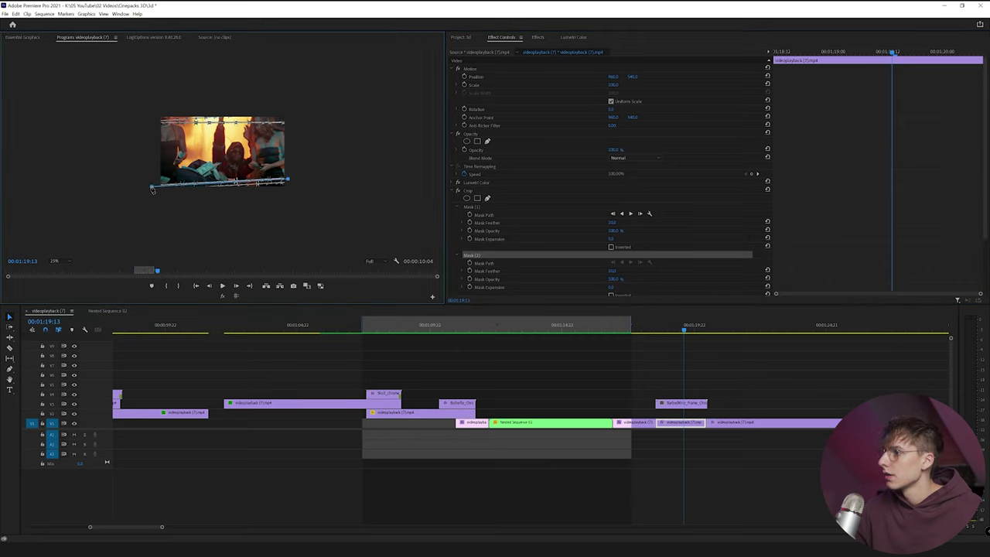
{"action": "left_click", "coordinate": [134, 202]}
{"action": "left_click", "coordinate": [296, 233]}
{"action": "left_click", "coordinate": [287, 180]}
{"action": "left_click_drag", "start_coordinate": [614, 224], "coordinate": [610, 230]}
{"action": "scroll", "coordinate": [596, 274], "scroll_direction": "down", "scroll_amount": 3}
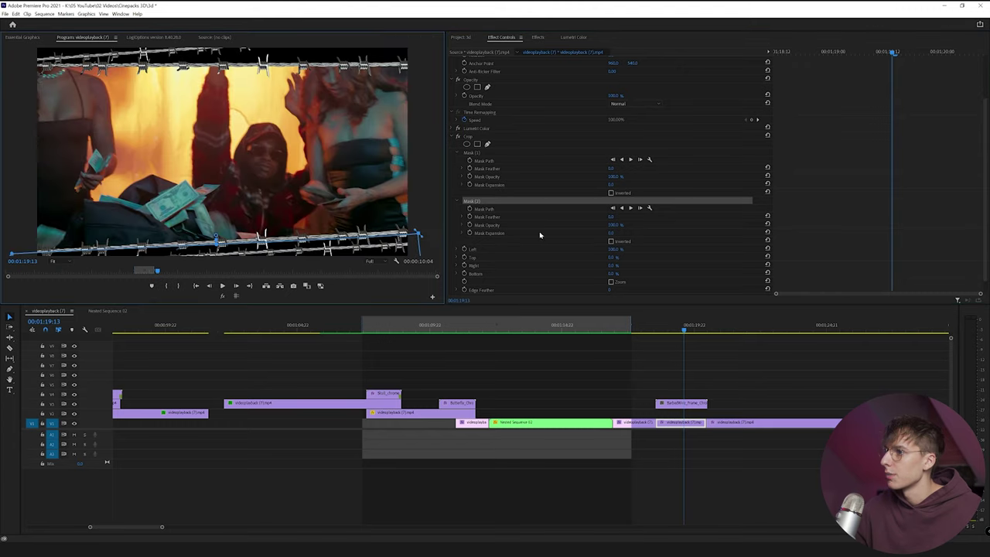
Play back the cropped barbed-wire section, scrub to 00:01:19:04 and collapse the Crop effect's settings
{"action": "left_click", "coordinate": [656, 331]}
{"action": "key", "text": "space"}
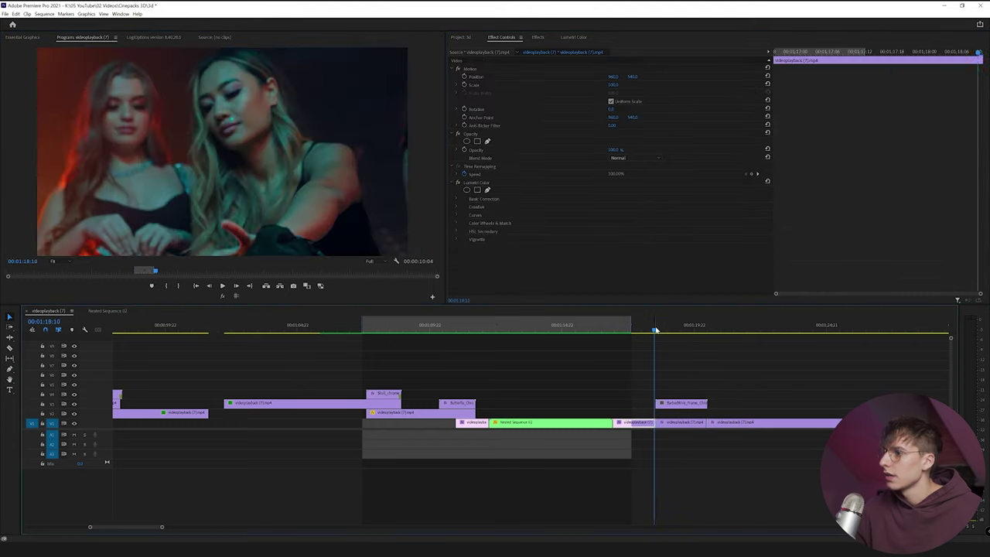
{"action": "left_click", "coordinate": [656, 331]}
{"action": "left_click_drag", "start_coordinate": [656, 330], "coordinate": [675, 333]}
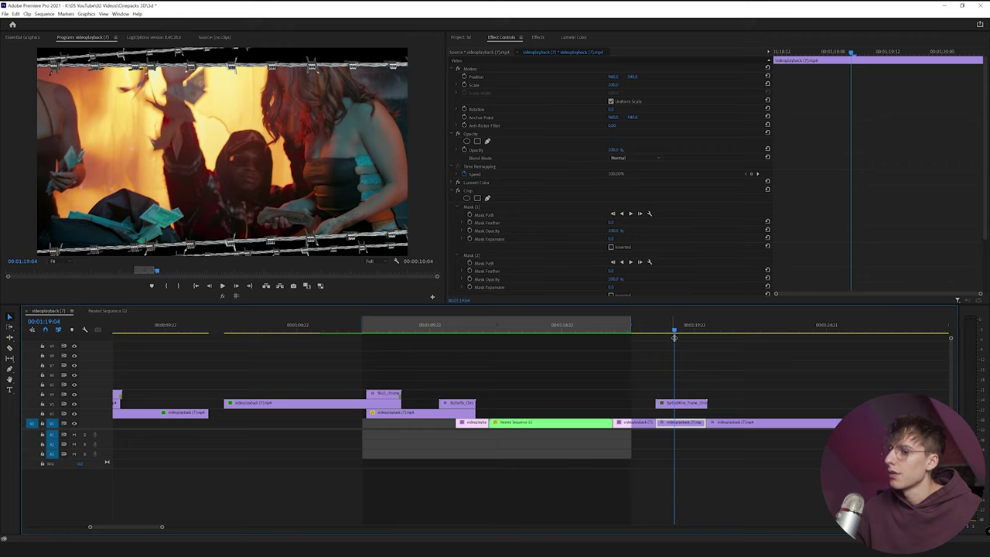
{"action": "left_click", "coordinate": [451, 191]}
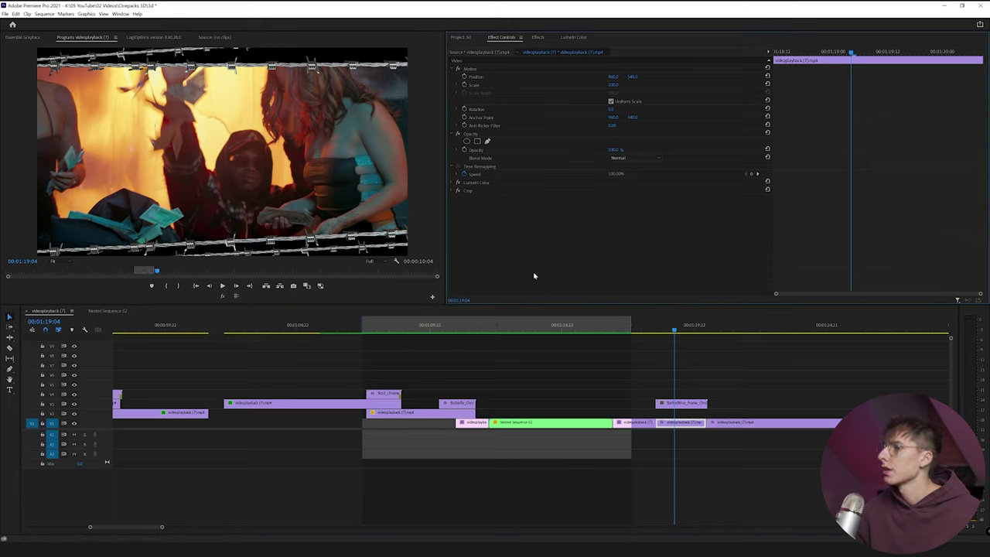
Turn the segment black and white in Lumetri Color with Saturation 0, Blacks about -13, Contrast about 5 and Highlights about 25
{"action": "left_click", "coordinate": [571, 37]}
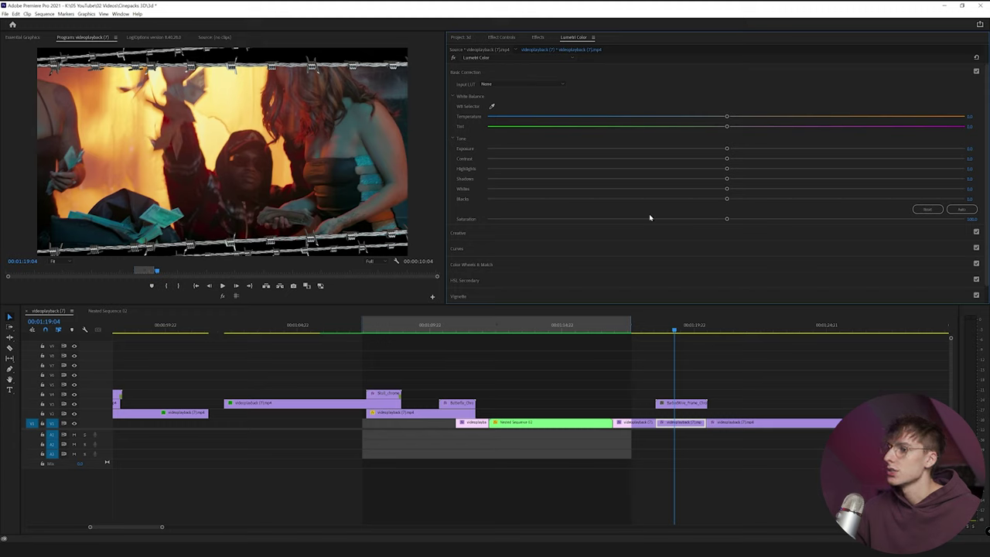
{"action": "left_click_drag", "start_coordinate": [728, 220], "coordinate": [363, 213]}
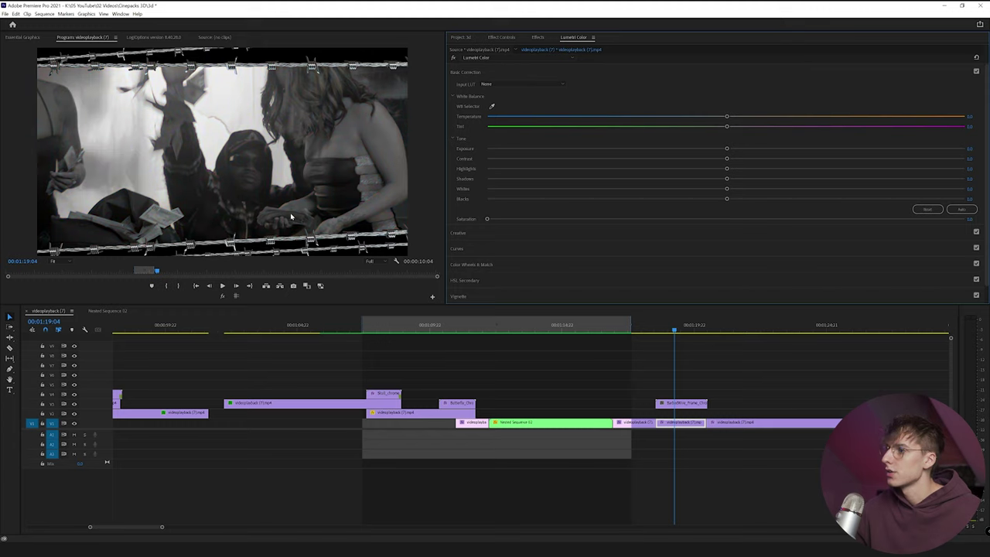
{"action": "left_click_drag", "start_coordinate": [727, 199], "coordinate": [695, 199]}
{"action": "mouse_move", "coordinate": [727, 159]}
{"action": "left_mouse_down"}
{"action": "mouse_move", "coordinate": [771, 159]}
{"action": "mouse_move", "coordinate": [739, 161]}
{"action": "left_mouse_up"}
{"action": "left_click_drag", "start_coordinate": [728, 168], "coordinate": [787, 170]}
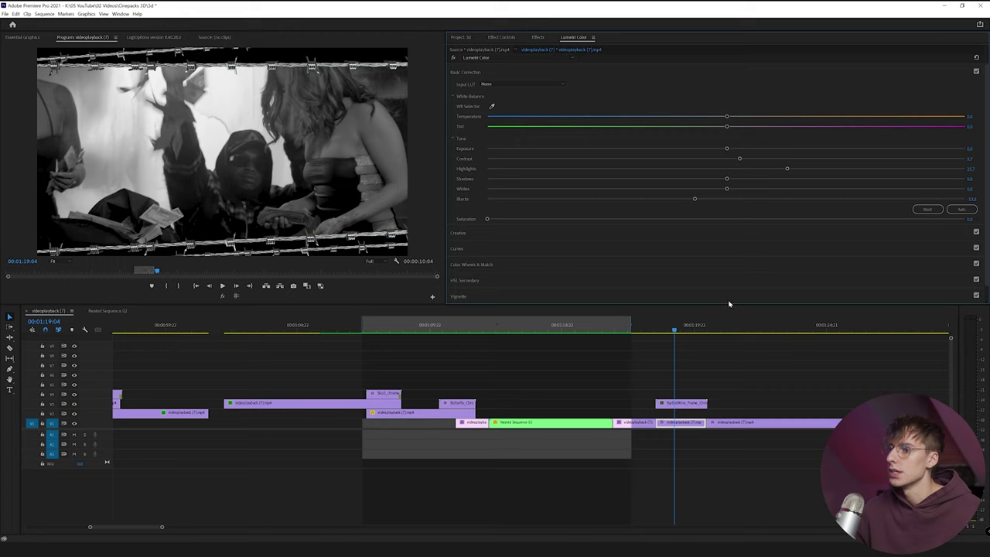
Find the Noise effect and apply it to the black-and-white footage segment
{"action": "key", "text": "shift+7"}
{"action": "type", "text": "cro"}
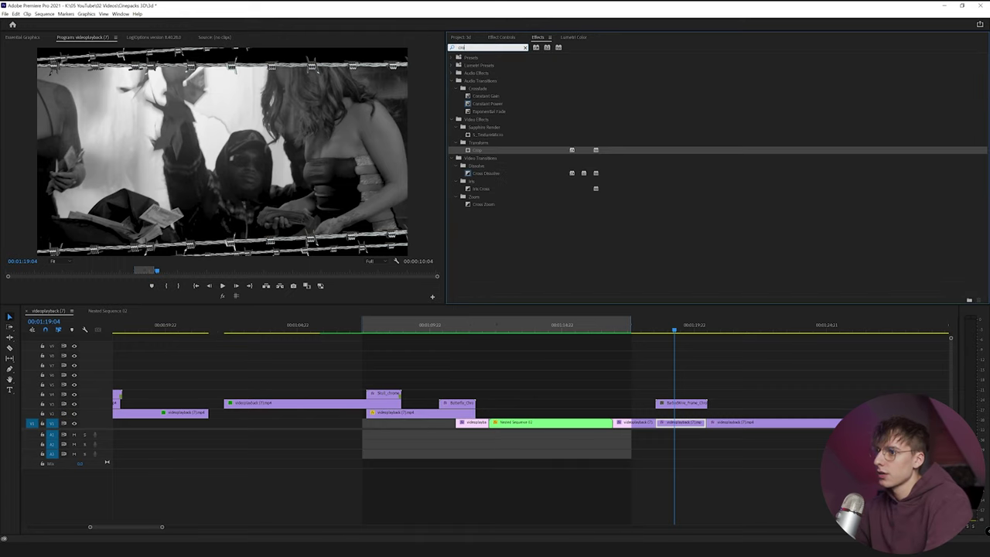
{"action": "key", "text": "BackSpace"}
{"action": "key", "text": "BackSpace"}
{"action": "key", "text": "BackSpace"}
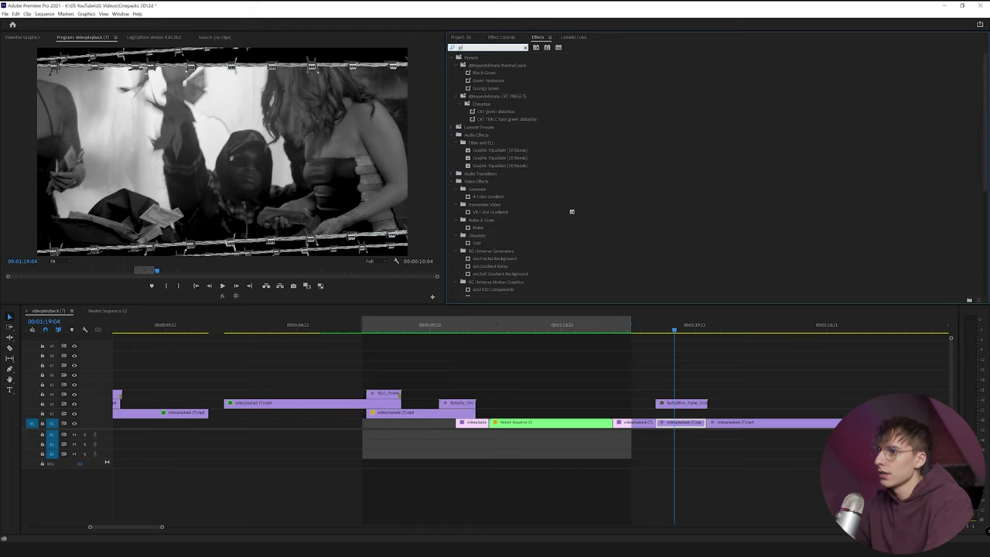
{"action": "type", "text": "noise"}
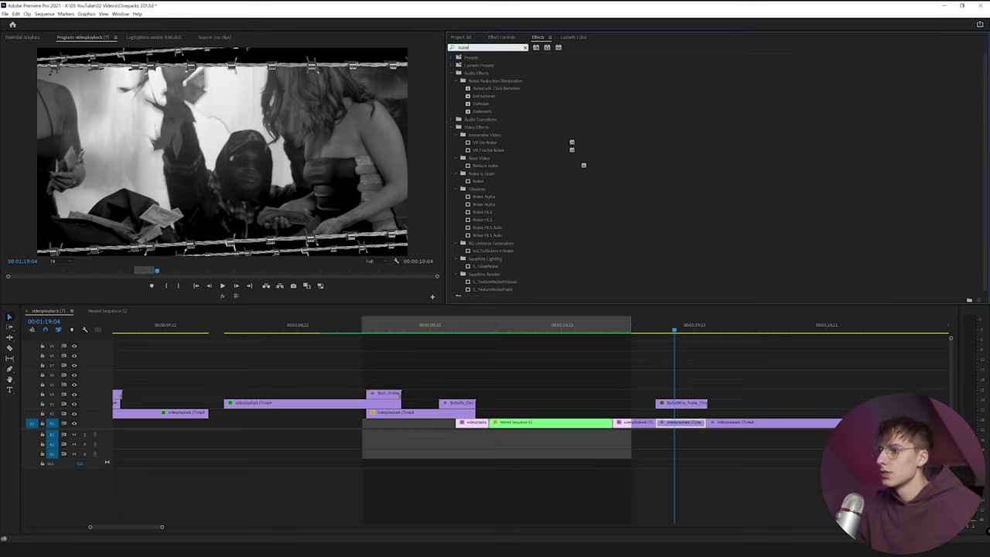
{"action": "left_click_drag", "start_coordinate": [478, 181], "coordinate": [673, 418]}
Turn off Use Color Noise and raise the Amount of Noise for a monochrome grain on the segment
{"action": "left_click", "coordinate": [501, 37]}
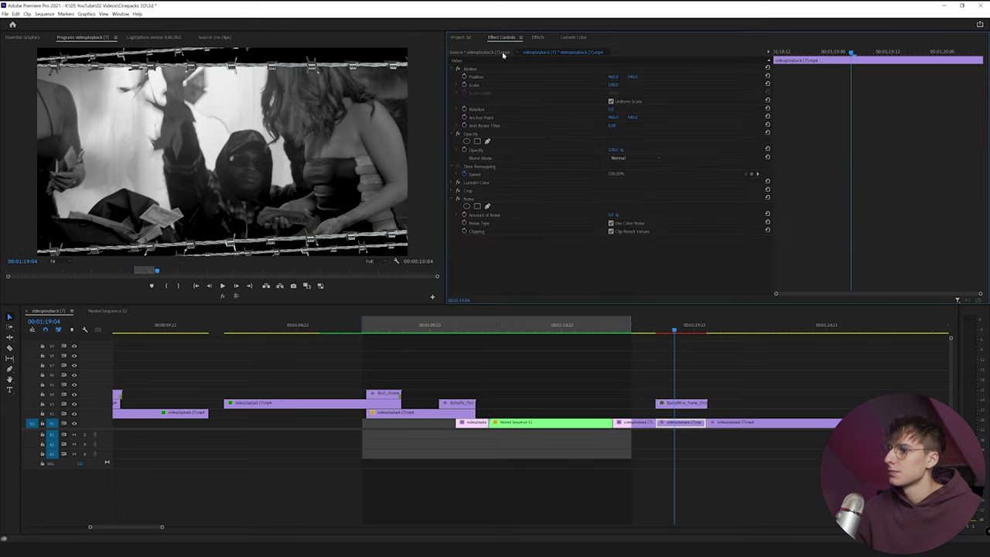
{"action": "left_click", "coordinate": [611, 224]}
{"action": "left_click_drag", "start_coordinate": [613, 215], "coordinate": [586, 214]}
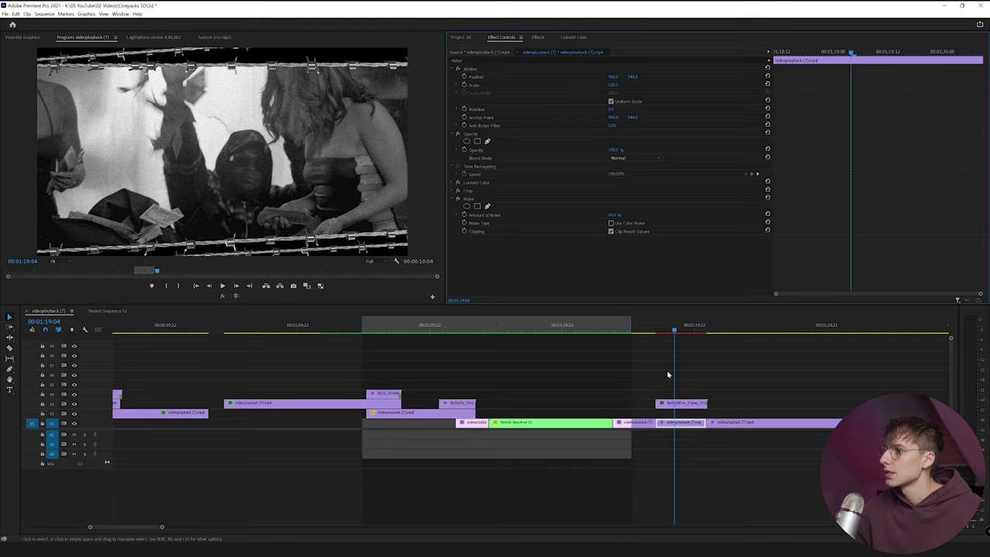
Play back the grainy barbed-wire section and move its footage segment up to V2
{"action": "left_click", "coordinate": [646, 330]}
{"action": "key", "text": "space"}
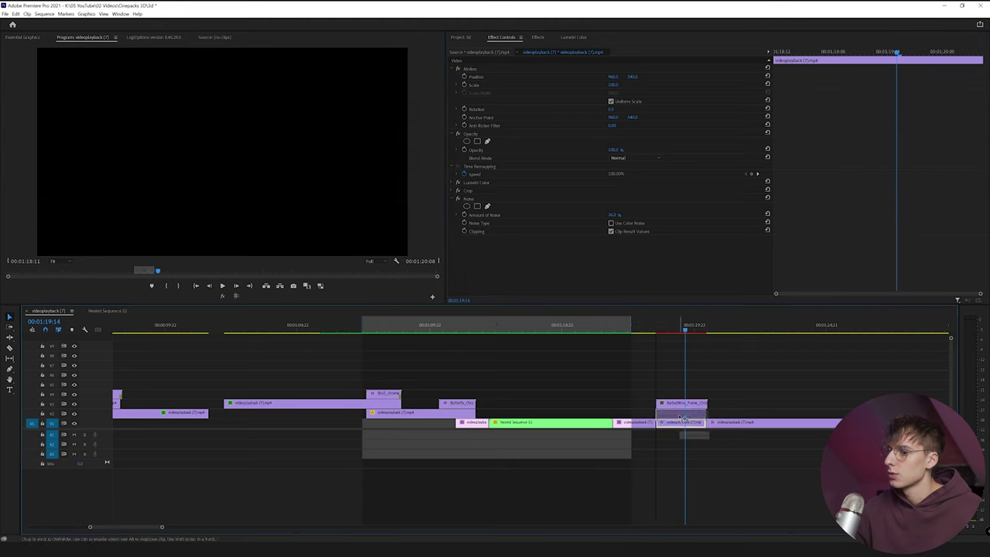
{"action": "key", "text": "space"}
Place Chrome_Background_04 on V1 beneath the black-and-white segment, matching its length, and scale it to the frame size
{"action": "left_click", "coordinate": [462, 37]}
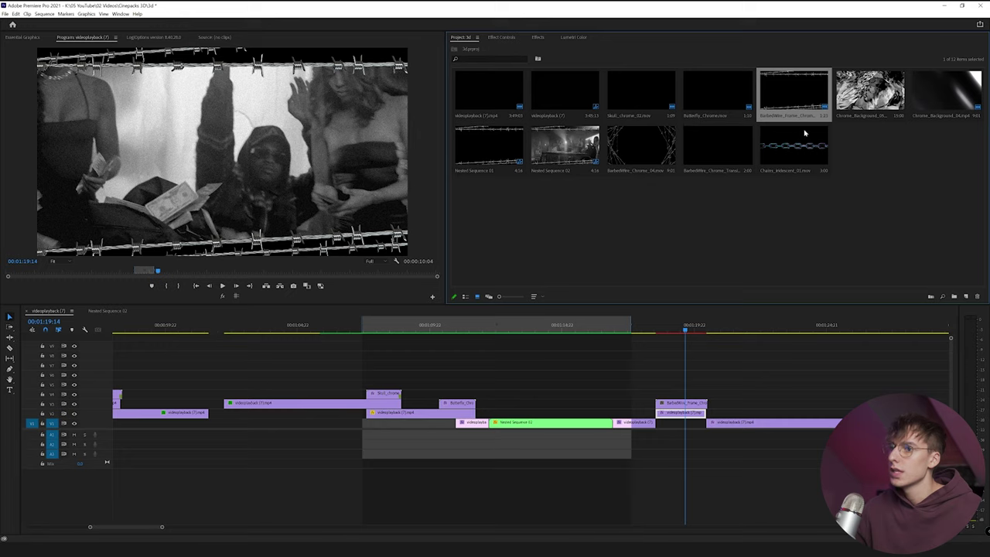
{"action": "left_click", "coordinate": [944, 97]}
{"action": "left_click_drag", "start_coordinate": [896, 141], "coordinate": [707, 393]}
{"action": "left_click_drag", "start_coordinate": [692, 393], "coordinate": [681, 426]}
{"action": "right_click", "coordinate": [680, 425]}
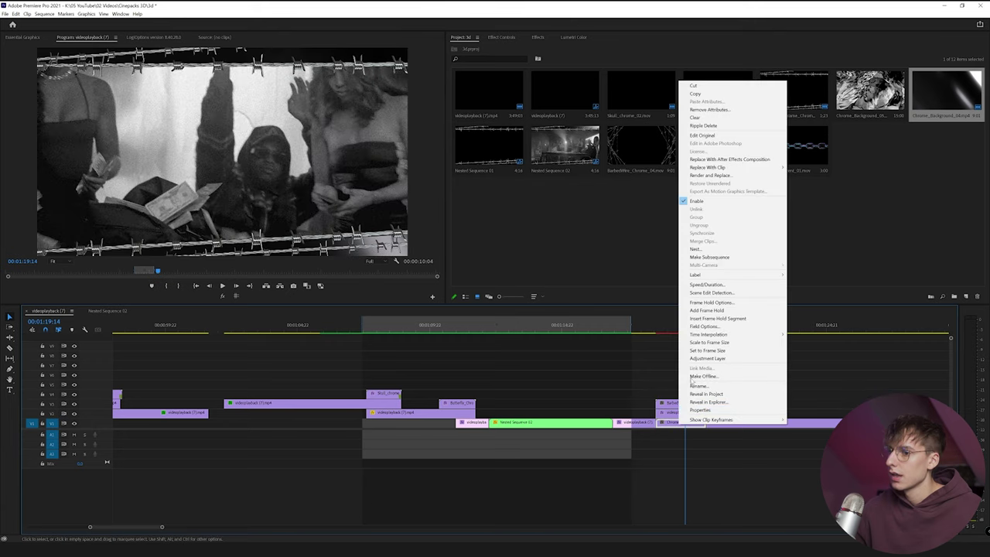
{"action": "left_click", "coordinate": [694, 346]}
Play back the section to check the chrome background behind the barbed wire, stopping at 00:01:19:07
{"action": "key", "text": "space"}
{"action": "key", "text": "space"}
{"action": "left_click", "coordinate": [677, 328]}
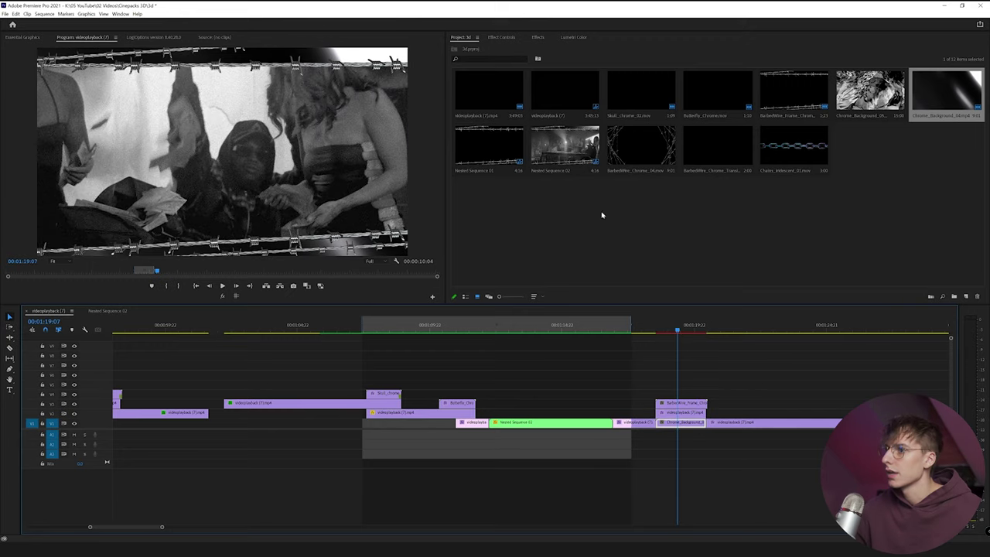
Apply Gaussian Blur to the chrome background clip with Repeat Edge Pixels on and a very high Blurriness
{"action": "left_click", "coordinate": [537, 37]}
{"action": "left_click", "coordinate": [499, 45]}
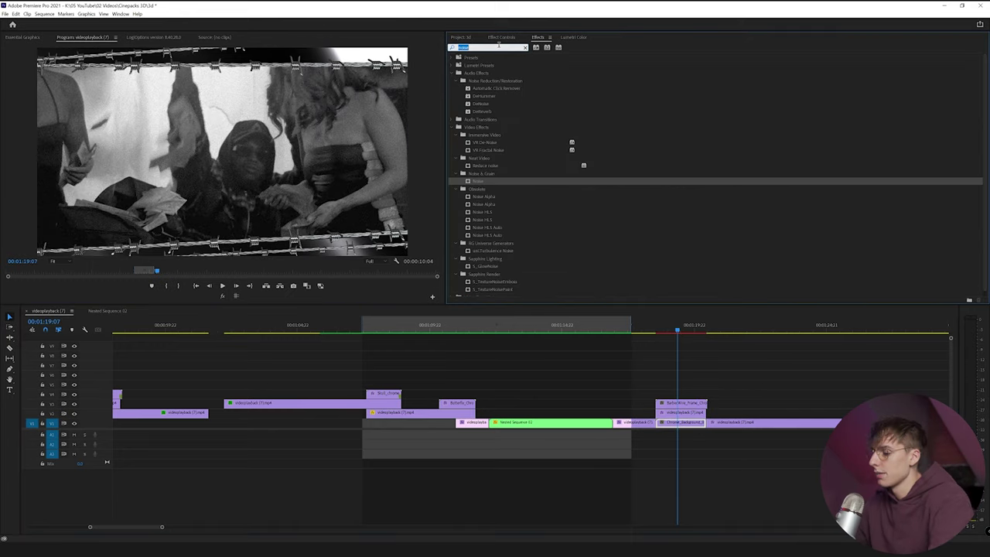
{"action": "type", "text": "gaus"}
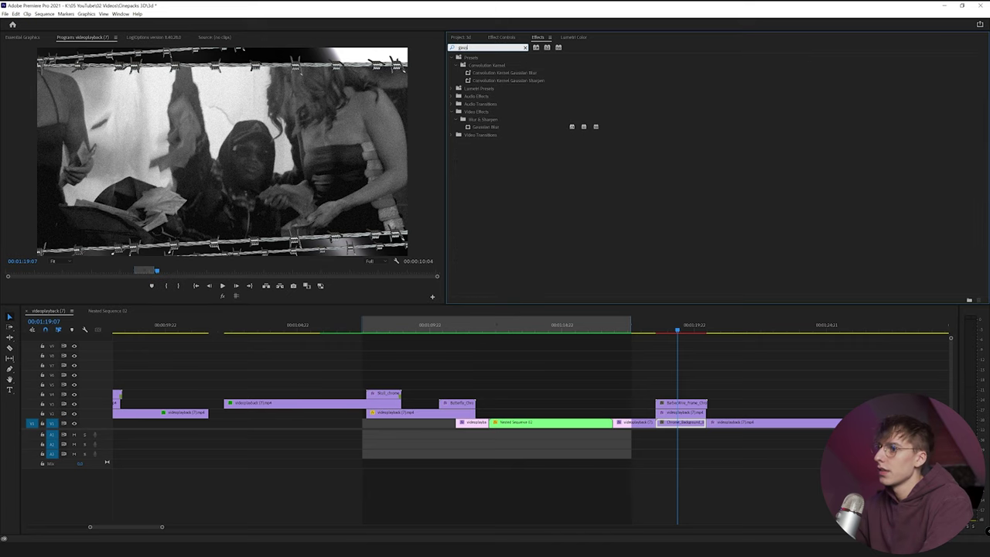
{"action": "left_click_drag", "start_coordinate": [494, 128], "coordinate": [686, 423]}
{"action": "left_click", "coordinate": [611, 215]}
{"action": "left_click_drag", "start_coordinate": [611, 199], "coordinate": [929, 199]}
{"action": "left_click_drag", "start_coordinate": [697, 199], "coordinate": [693, 199]}
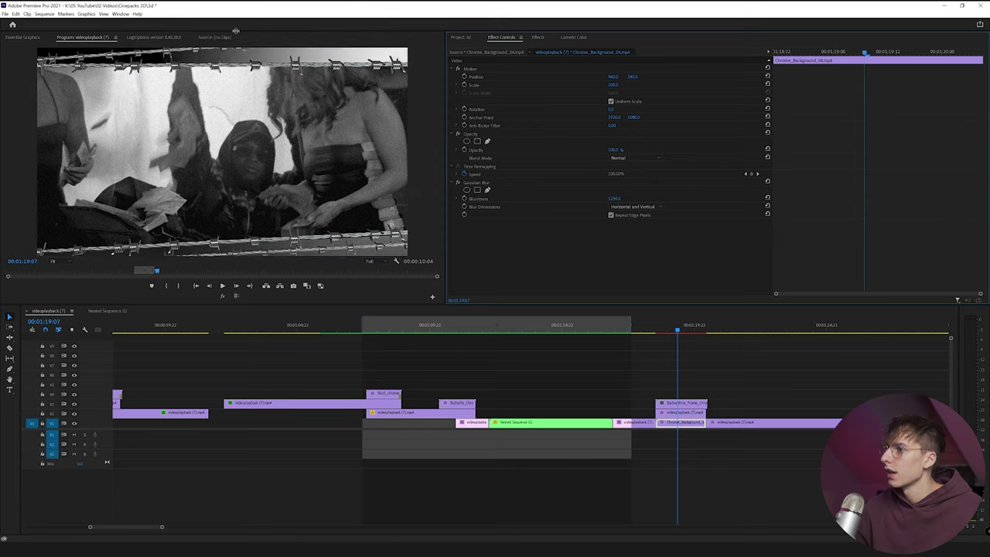
Copy the V2 footage's Noise effect to Chrome_Background_04 and the barbed-wire frame, and trim the frame's end to match the clips below
{"action": "left_click", "coordinate": [673, 414]}
{"action": "left_click", "coordinate": [672, 415]}
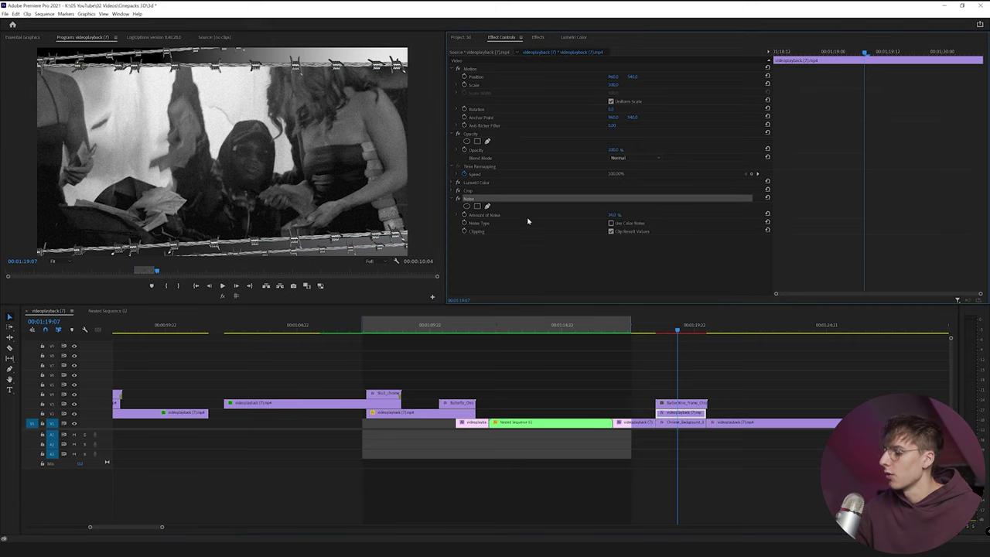
{"action": "left_click", "coordinate": [680, 422]}
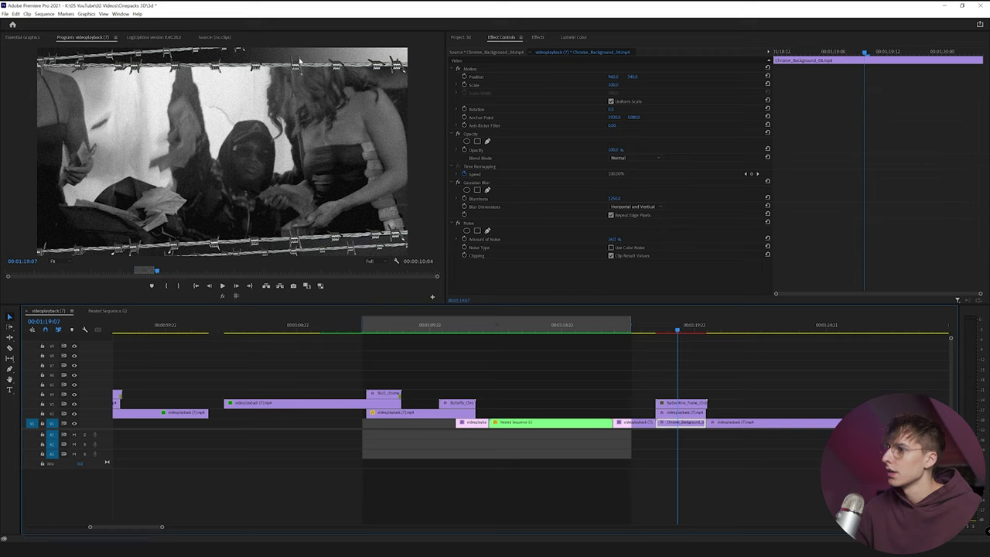
{"action": "left_click", "coordinate": [679, 403]}
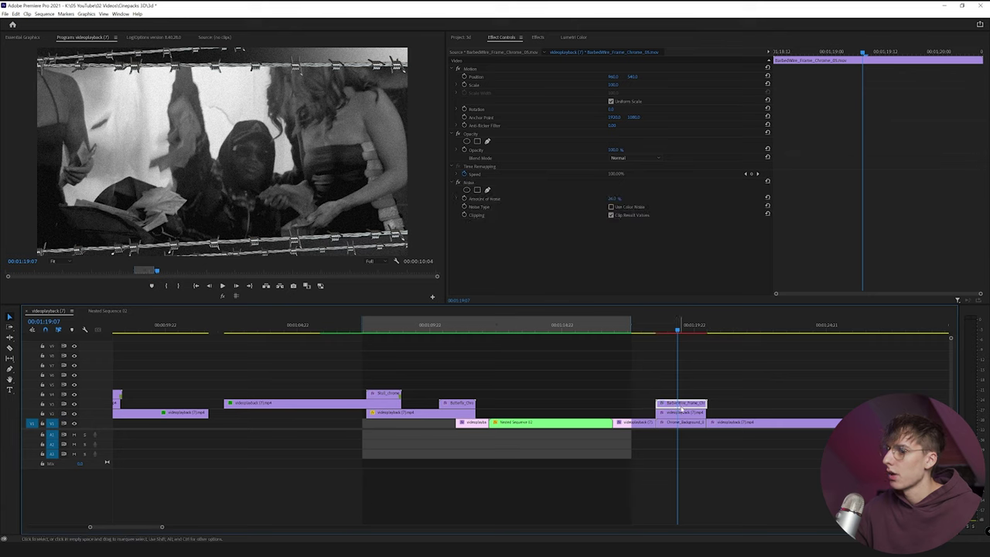
{"action": "left_click_drag", "start_coordinate": [704, 402], "coordinate": [706, 403]}
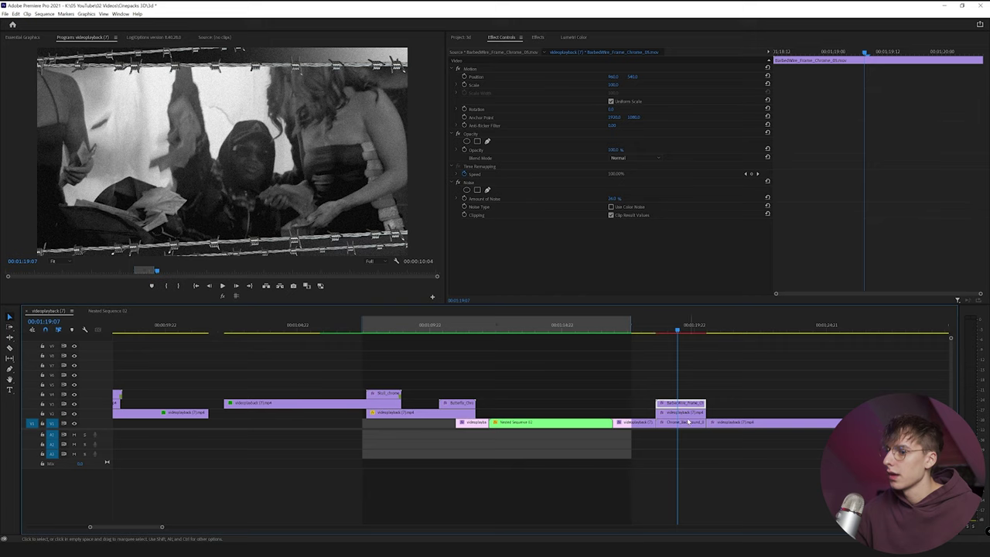
Apply Gaussian Blur to the barbed-wire frame, place it above Noise, enable Repeat Edge Pixels and raise Blurriness until the wire looks soft
{"action": "left_click", "coordinate": [679, 422]}
{"action": "left_click", "coordinate": [538, 37]}
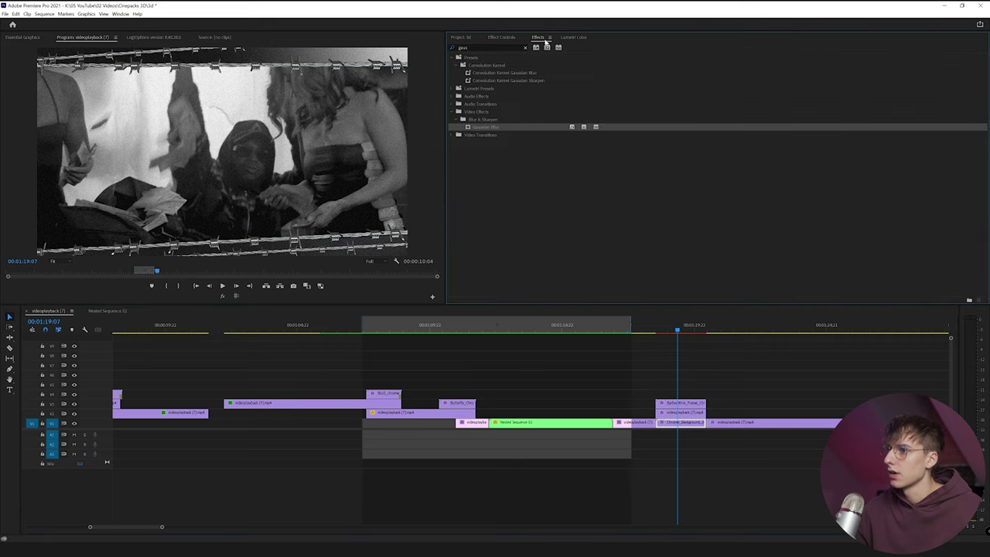
{"action": "left_click_drag", "start_coordinate": [475, 129], "coordinate": [674, 402]}
{"action": "left_click", "coordinate": [674, 402]}
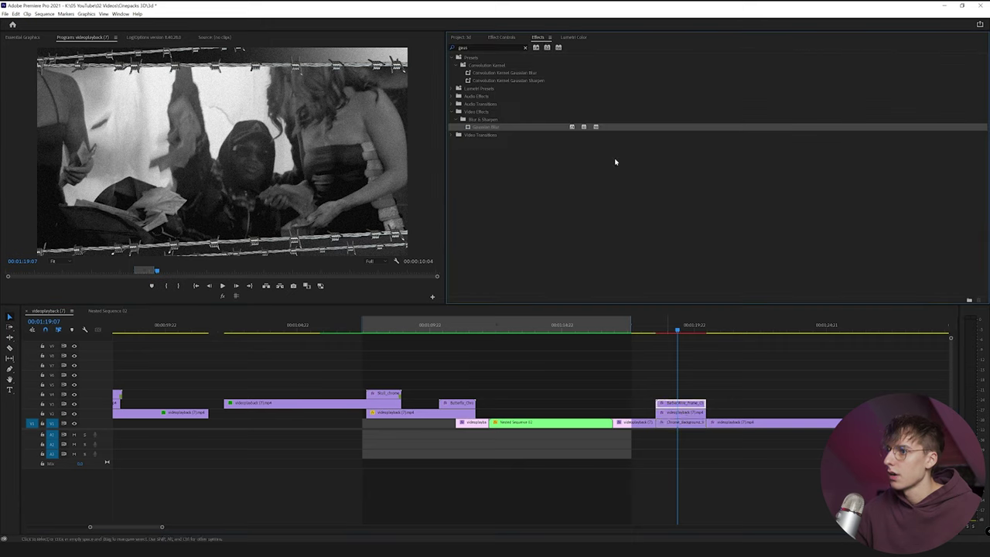
{"action": "left_click", "coordinate": [501, 37]}
{"action": "left_click_drag", "start_coordinate": [476, 222], "coordinate": [473, 182]}
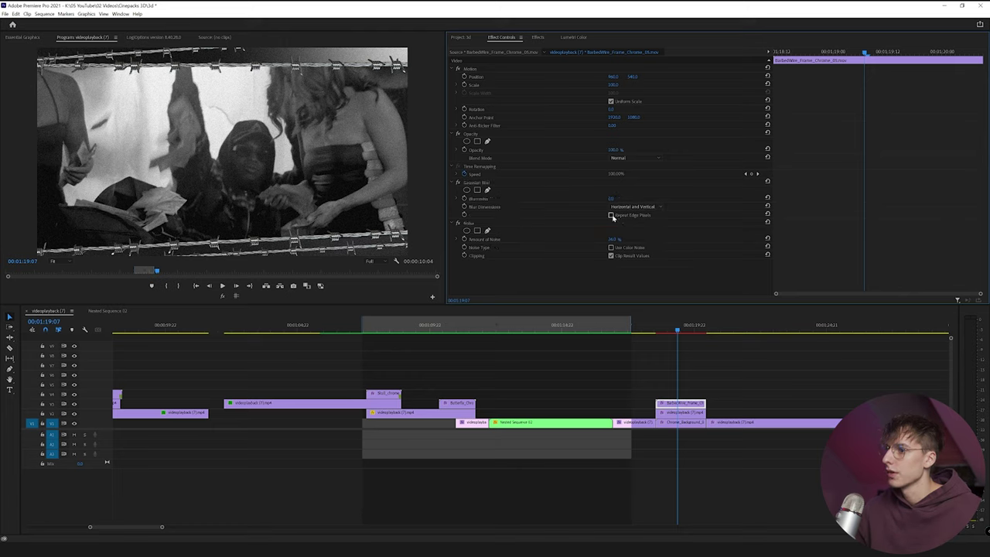
{"action": "mouse_move", "coordinate": [612, 199]}
{"action": "left_mouse_down"}
{"action": "mouse_move", "coordinate": [650, 198]}
{"action": "mouse_move", "coordinate": [620, 199]}
{"action": "left_mouse_up"}
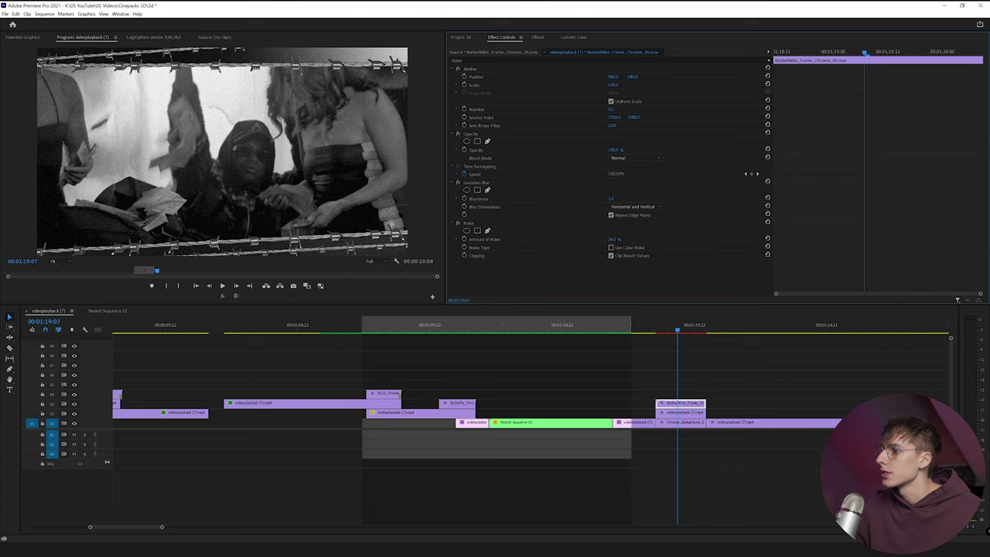
{"action": "left_click_drag", "start_coordinate": [620, 199], "coordinate": [622, 198]}
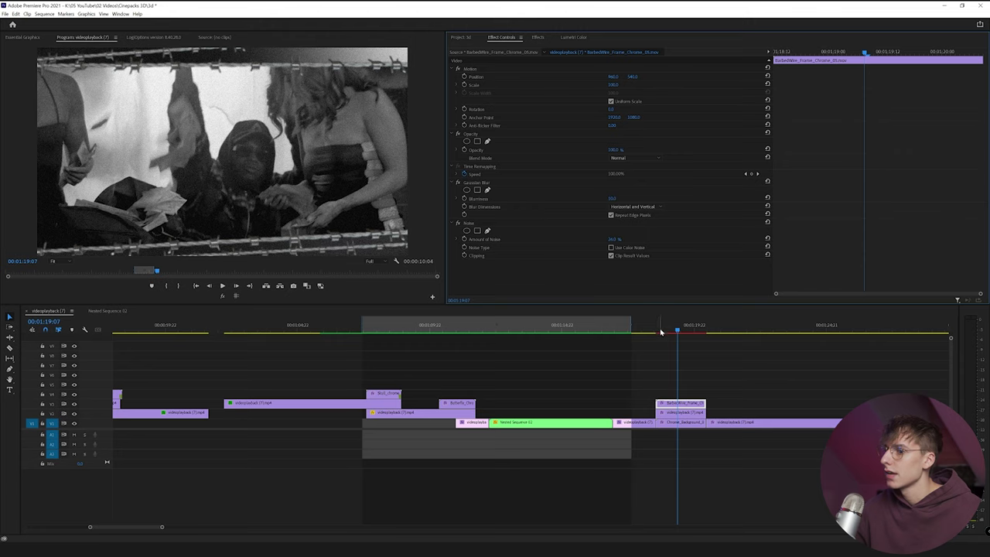
Keyframe the barbed-wire frame's Blurriness to decrease from the clip's start at 00:01:18:11 to its end
{"action": "key", "text": "Up"}
{"action": "left_click", "coordinate": [465, 199]}
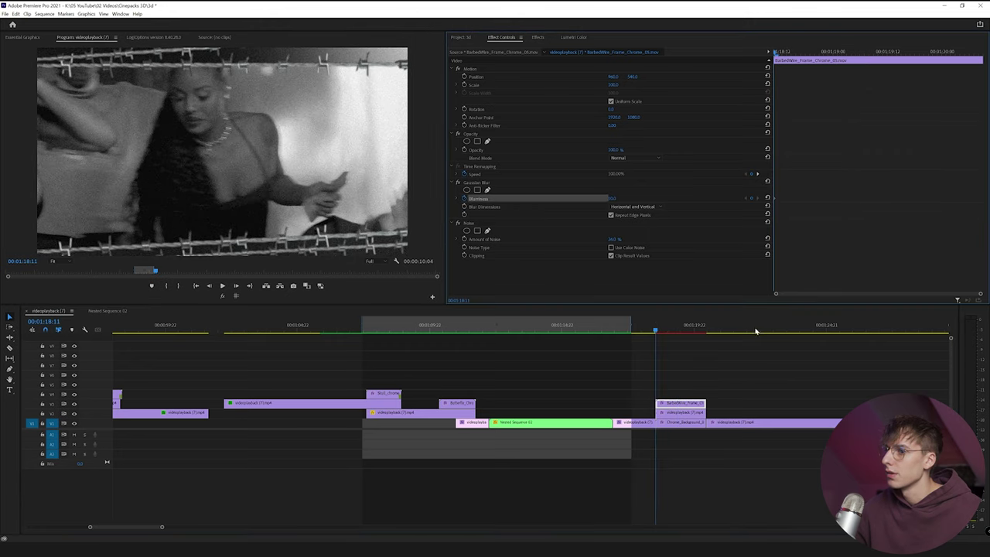
{"action": "key", "text": "Down"}
{"action": "left_click_drag", "start_coordinate": [609, 198], "coordinate": [595, 199]}
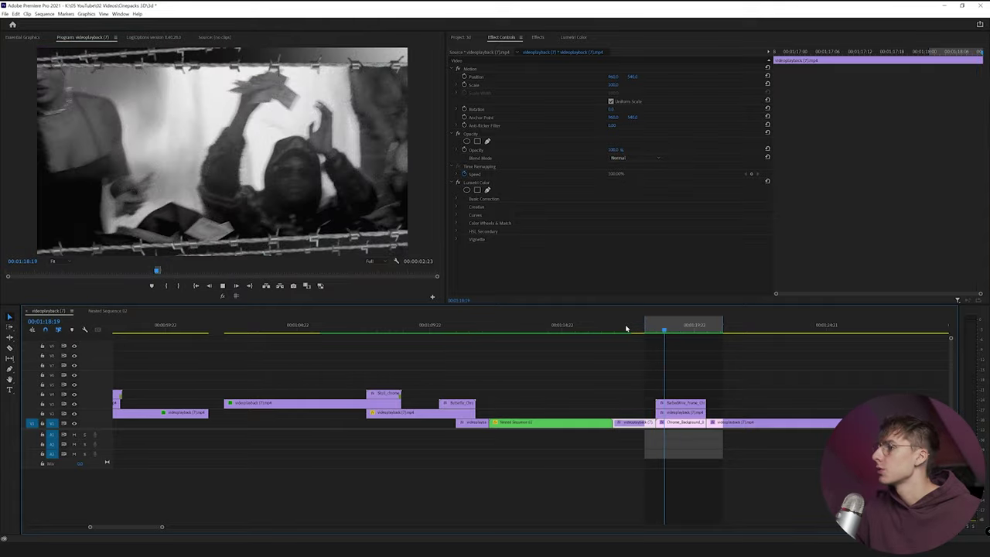
Scrub through the barbed-wire section to 00:01:19:18 and save the project
{"action": "left_click", "coordinate": [662, 328]}
{"action": "left_click_drag", "start_coordinate": [661, 328], "coordinate": [691, 331]}
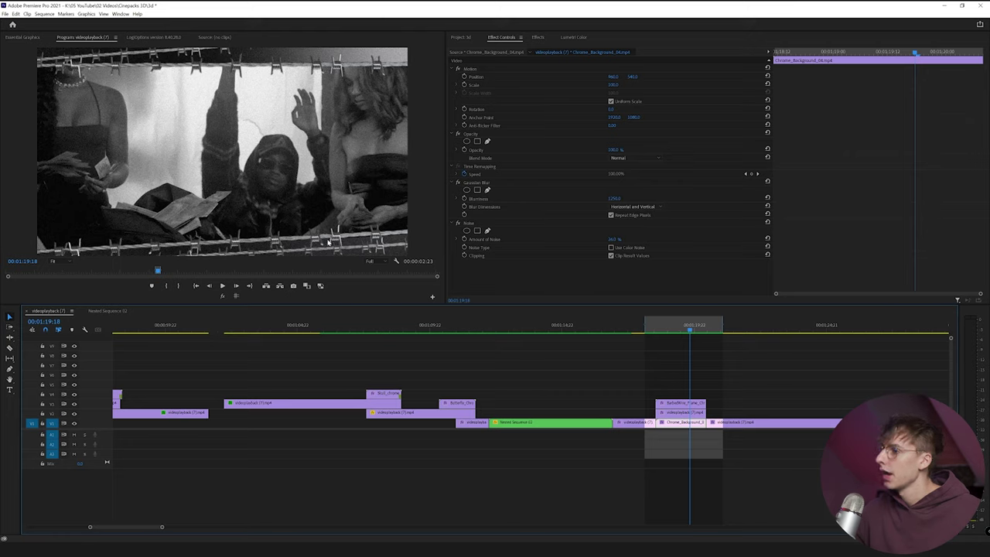
{"action": "key", "text": "ctrl+s"}
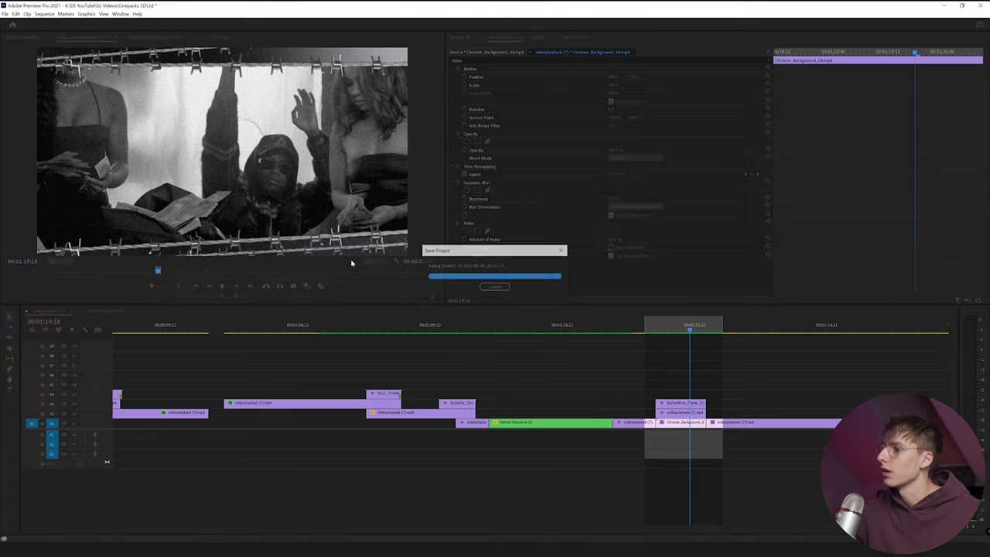
Nest the barbed-wire frame, black-and-white footage and chrome background clips into one sequence with the default name
{"action": "left_click_drag", "start_coordinate": [670, 377], "coordinate": [672, 433]}
{"action": "right_click", "coordinate": [677, 410]}
{"action": "left_click", "coordinate": [705, 245]}
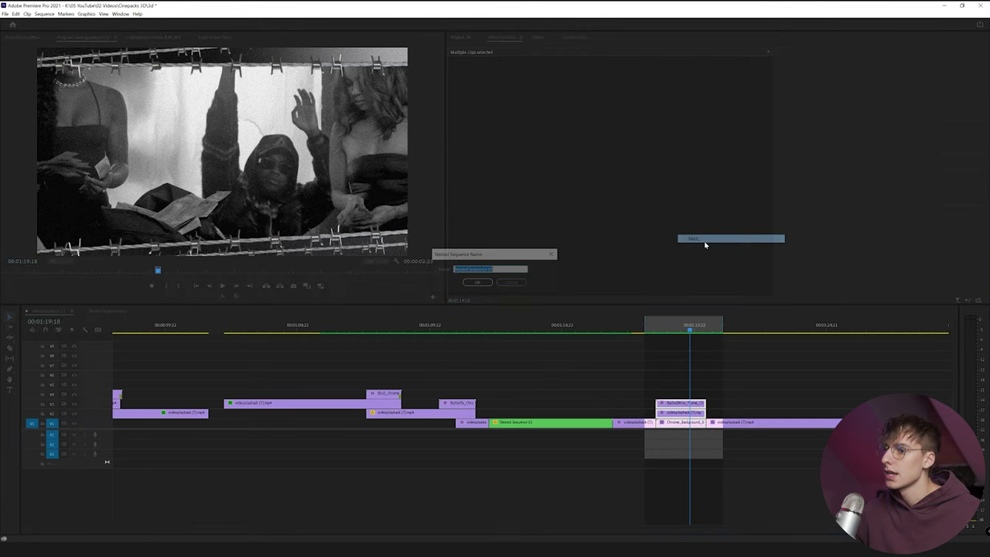
{"action": "left_click", "coordinate": [477, 283]}
Keyframe the nested sequence's Scale from 100 at its start to a slightly larger value at its end for a slow zoom
{"action": "left_click", "coordinate": [656, 330]}
{"action": "left_click_drag", "start_coordinate": [613, 85], "coordinate": [620, 84]}
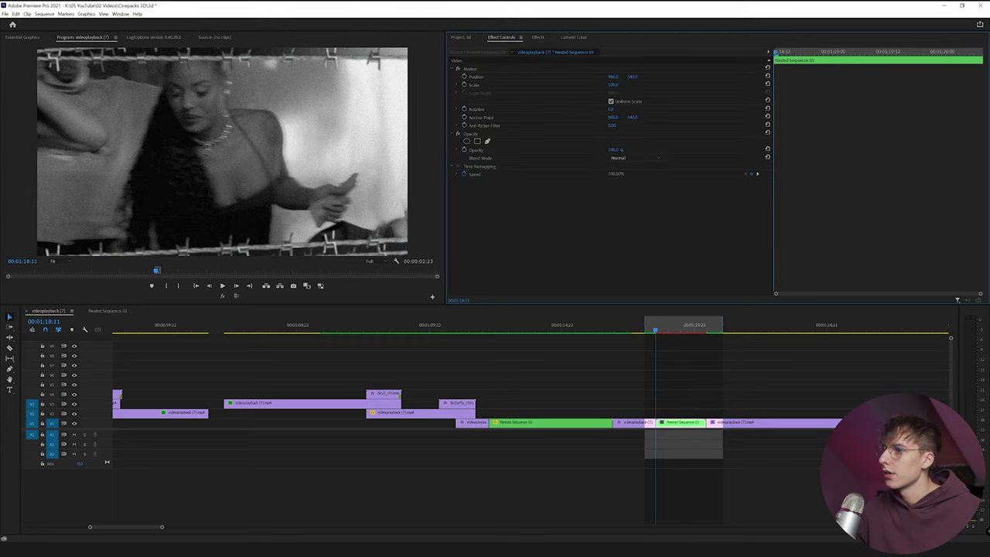
{"action": "left_click", "coordinate": [464, 84]}
{"action": "left_click", "coordinate": [920, 53]}
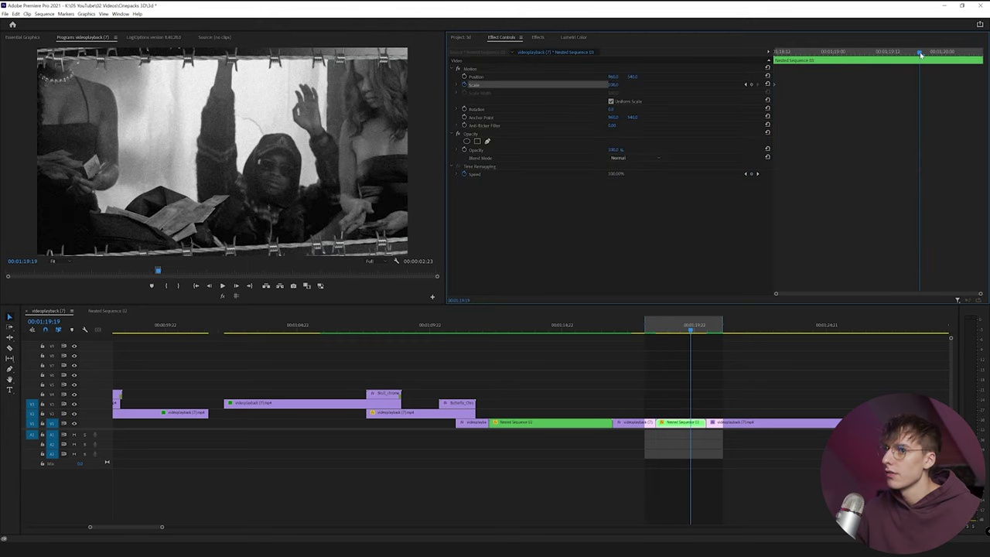
{"action": "left_click", "coordinate": [766, 86]}
{"action": "left_click_drag", "start_coordinate": [920, 85], "coordinate": [982, 85]}
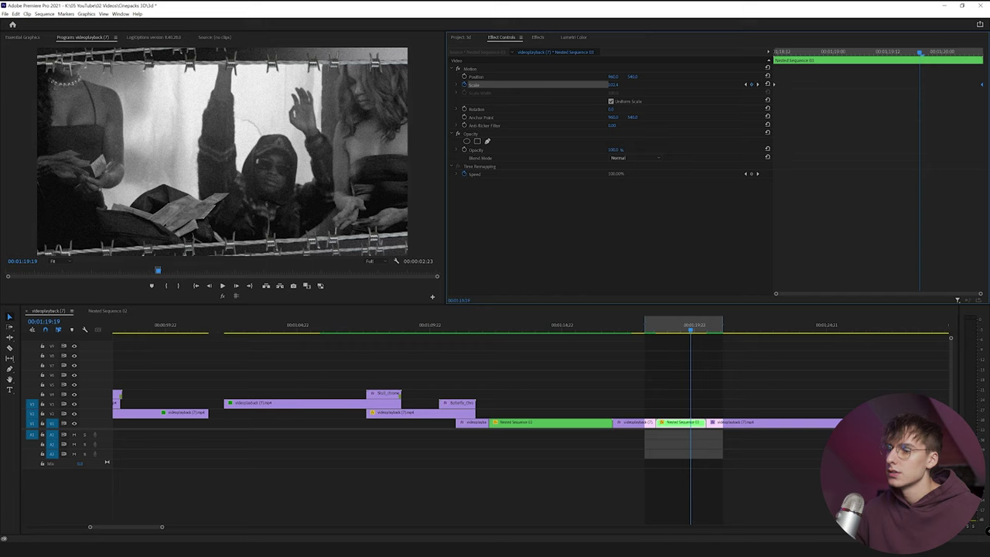
Render the marked section and play back the slow zoom on the nested barbed-wire sequence
{"action": "key", "text": "Return"}
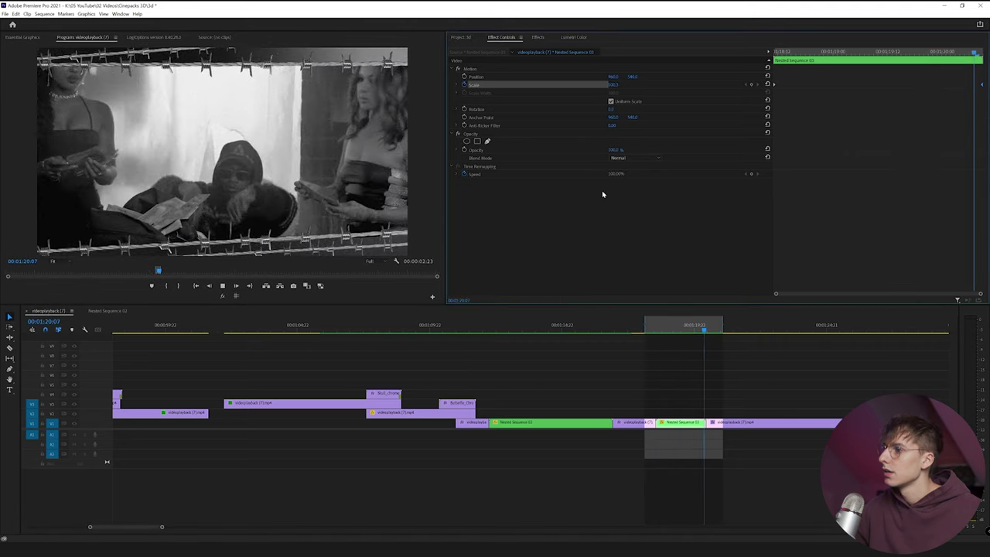
{"action": "left_click", "coordinate": [650, 332]}
{"action": "key", "text": "space"}
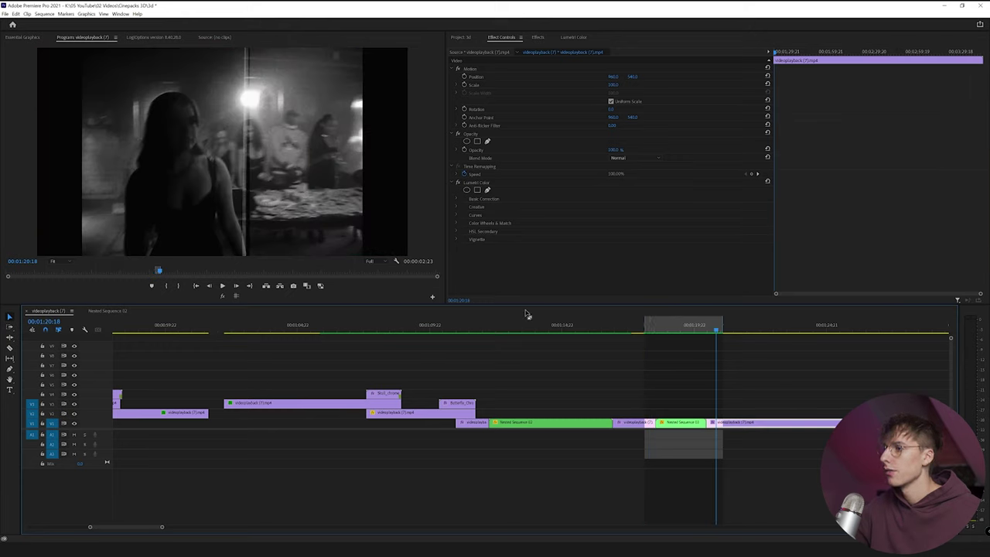
Switch to After Effects and preview the videoplayback (7) composition with the 3D-tracked chrome spider
{"action": "left_click", "coordinate": [190, 551]}
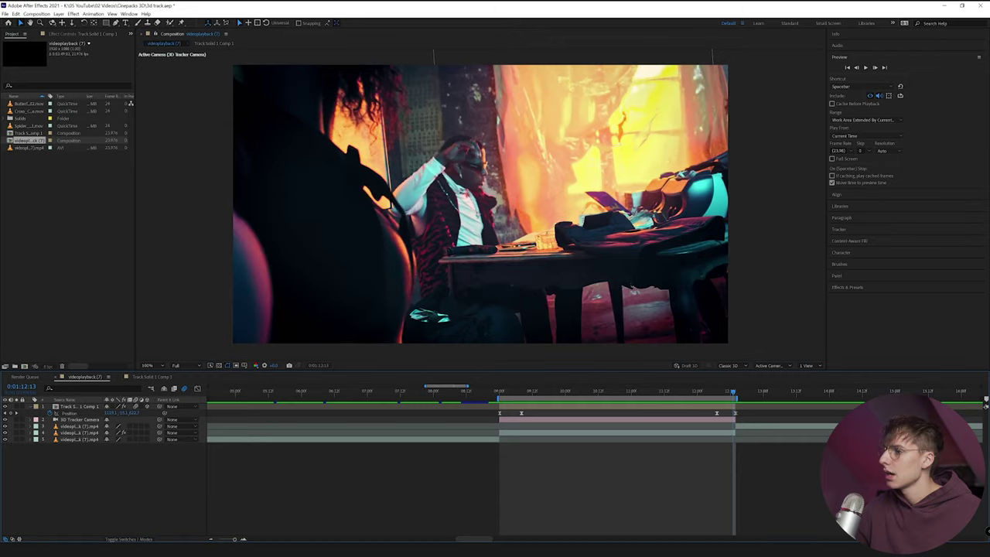
{"action": "key", "text": "space"}
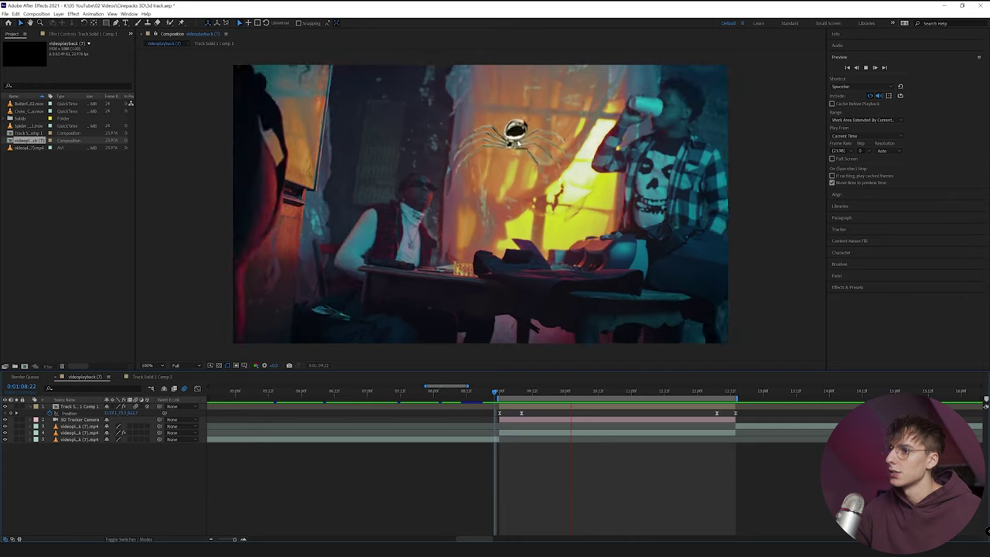
{"action": "key", "text": "space"}
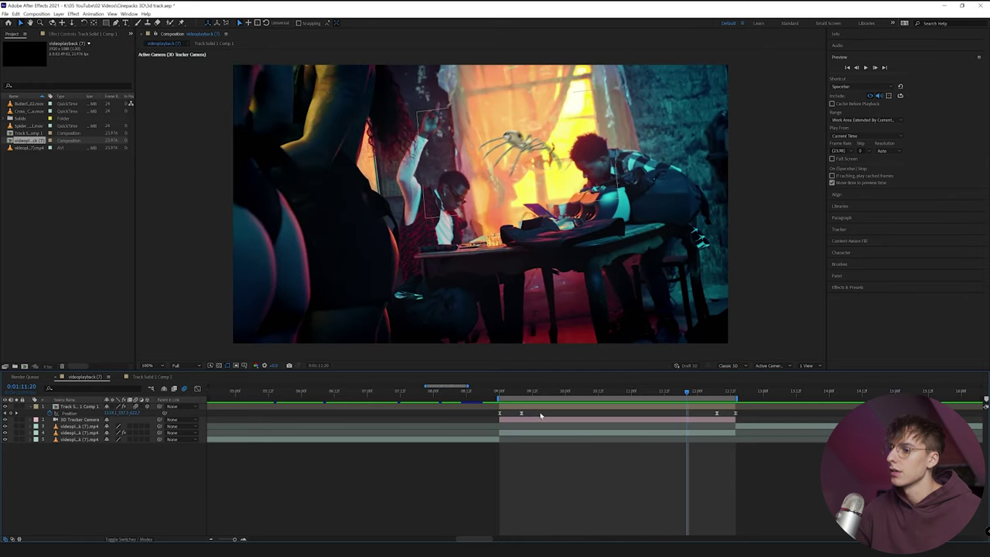
Delete the Track Solid 1 Comp 1 and 3D Tracker Camera layers from the composition
{"action": "left_click", "coordinate": [527, 410]}
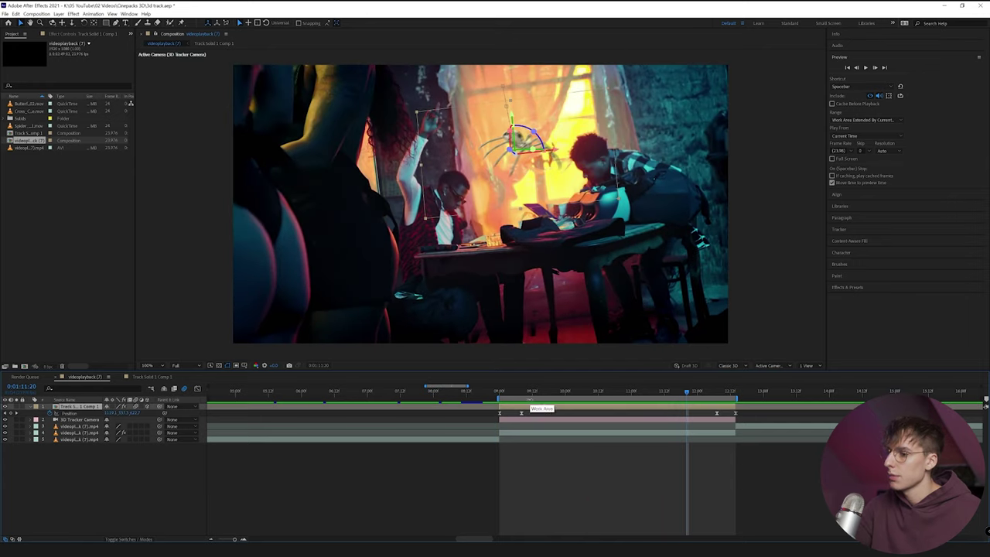
{"action": "key", "text": "Delete"}
{"action": "left_click", "coordinate": [525, 409]}
{"action": "key", "text": "Delete"}
Remove the 3D Camera Tracker effect from the trimmed middle footage layer
{"action": "left_click_drag", "start_coordinate": [516, 393], "coordinate": [577, 411]}
{"action": "left_click", "coordinate": [577, 412]}
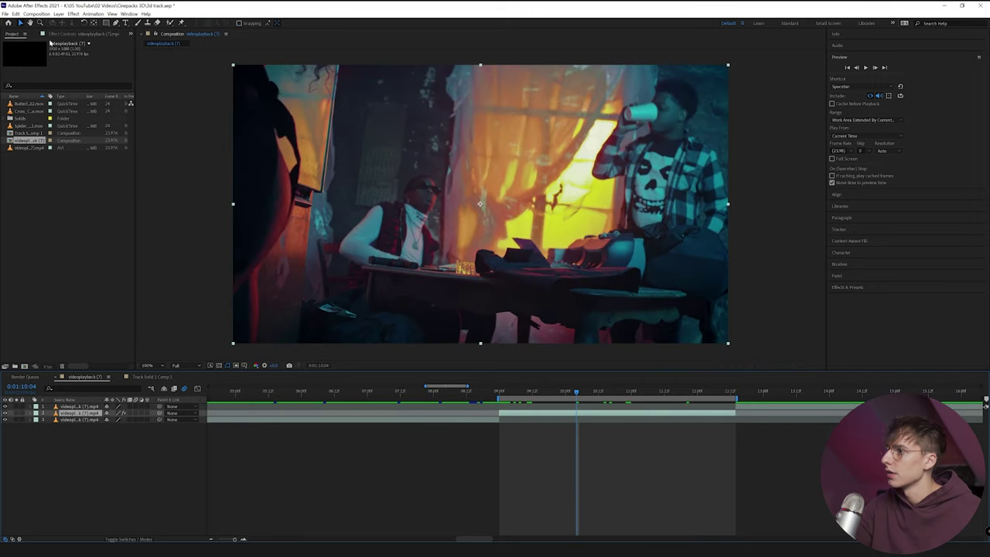
{"action": "key", "text": "F3"}
{"action": "left_click", "coordinate": [37, 49]}
{"action": "key", "text": "Delete"}
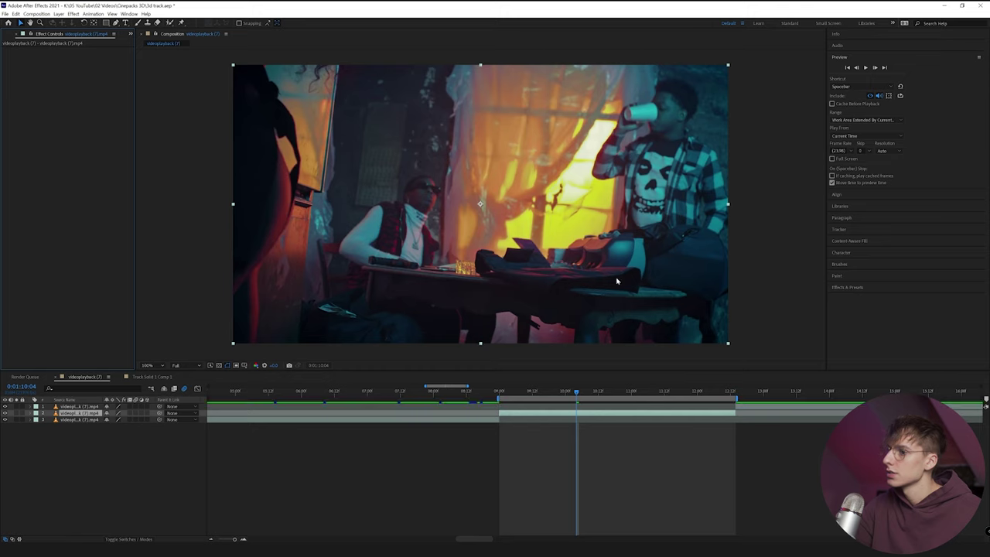
Select the trimmed middle footage layer at 0:01:10:05 and run Track Camera on it
{"action": "left_click_drag", "start_coordinate": [496, 389], "coordinate": [472, 390]}
{"action": "left_click", "coordinate": [480, 419]}
{"action": "left_click", "coordinate": [530, 414]}
{"action": "left_click", "coordinate": [789, 407]}
{"action": "left_click", "coordinate": [579, 393]}
{"action": "left_click", "coordinate": [564, 416]}
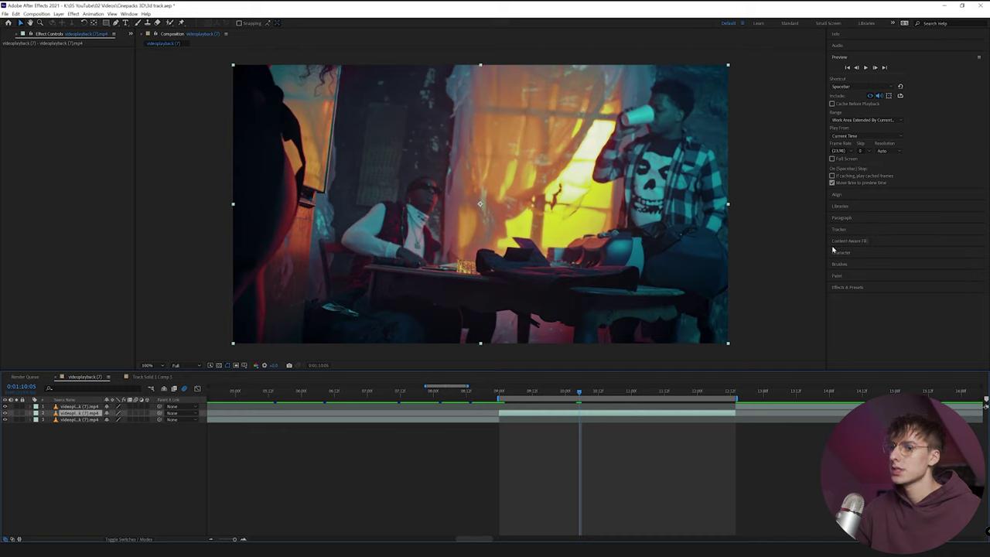
{"action": "left_click", "coordinate": [129, 14]}
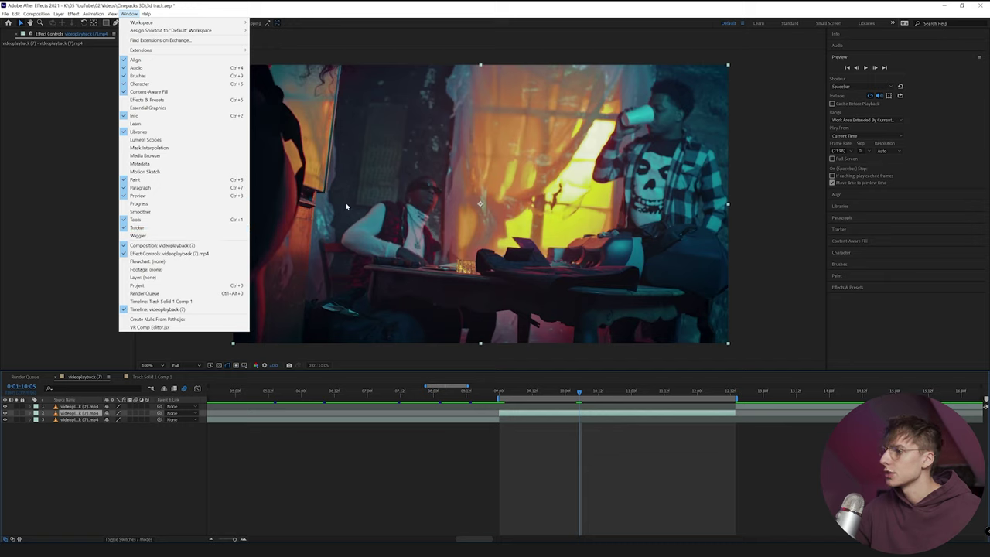
{"action": "left_click", "coordinate": [851, 332]}
{"action": "left_click", "coordinate": [847, 232]}
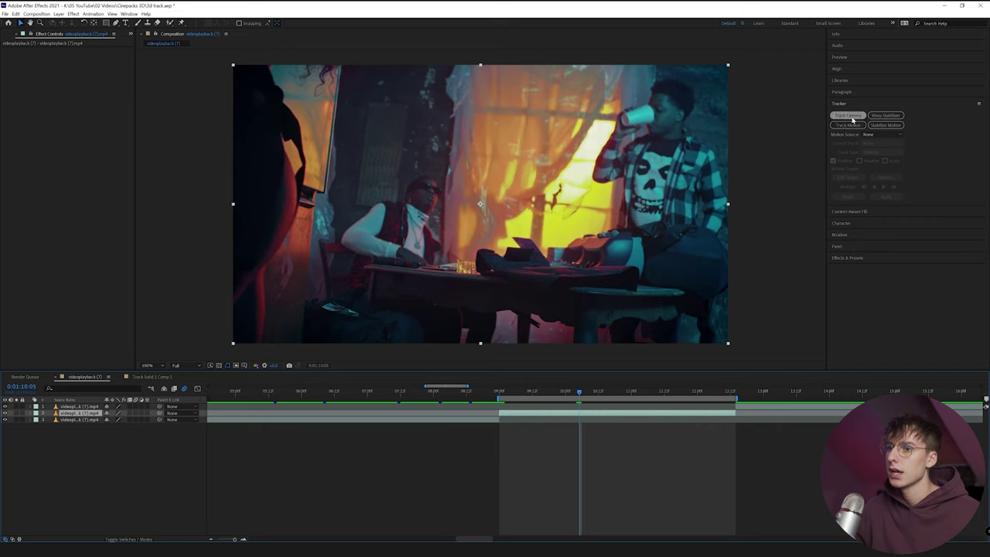
{"action": "left_click", "coordinate": [848, 116]}
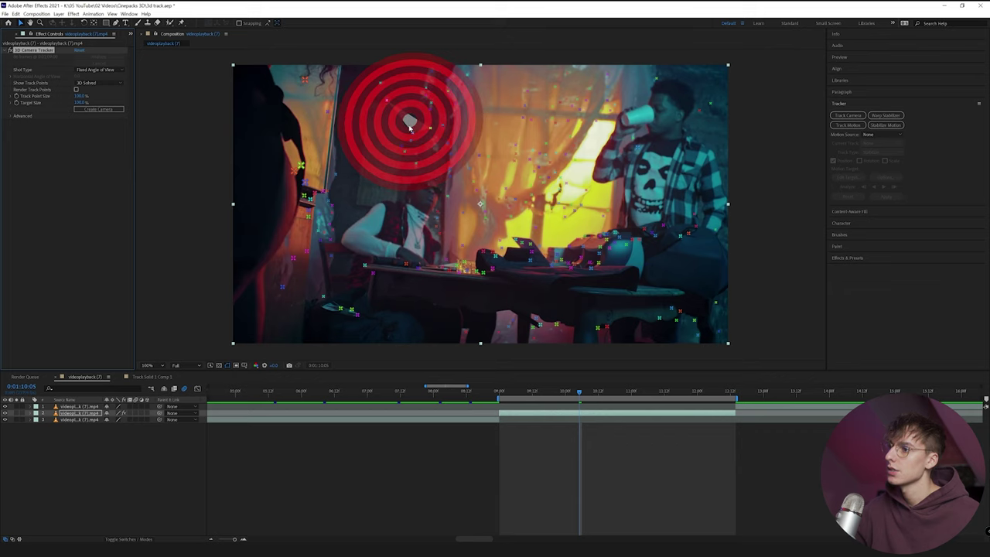
Create a solid and camera from the track points on the back wall above the seated man
{"action": "left_click", "coordinate": [411, 128]}
{"action": "right_click", "coordinate": [402, 122]}
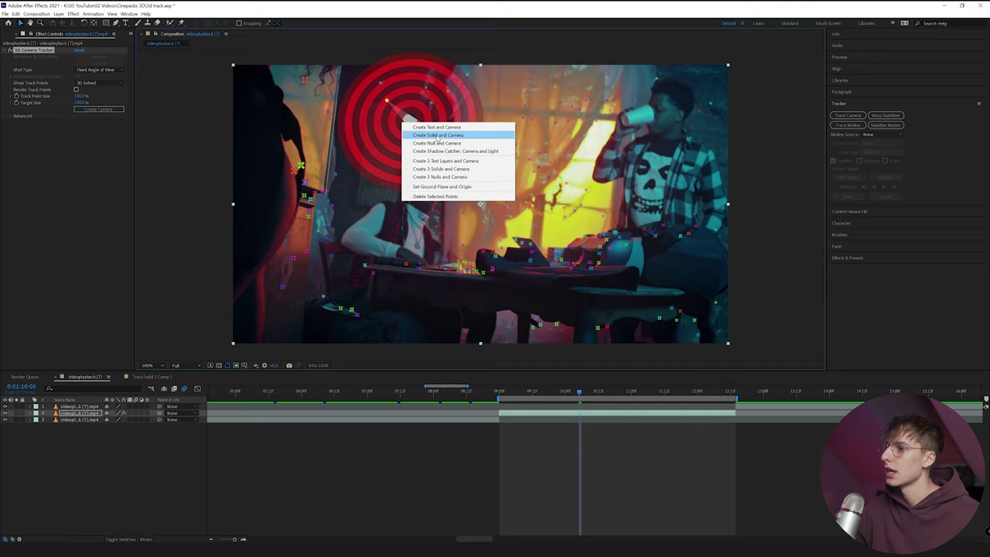
{"action": "left_click", "coordinate": [437, 136]}
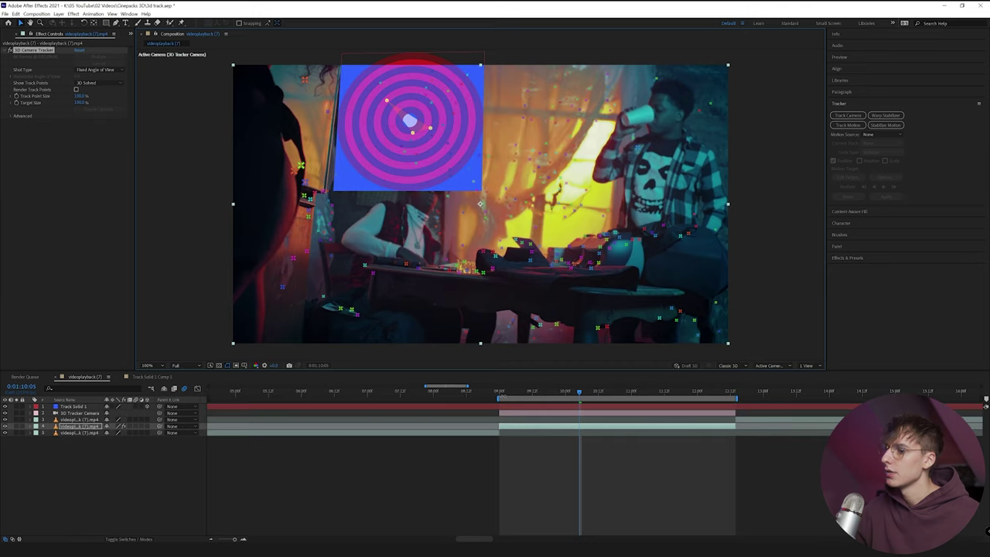
Preview the shot from its start to check how the blue solid sticks to the wall
{"action": "left_click", "coordinate": [503, 394]}
{"action": "key", "text": "space"}
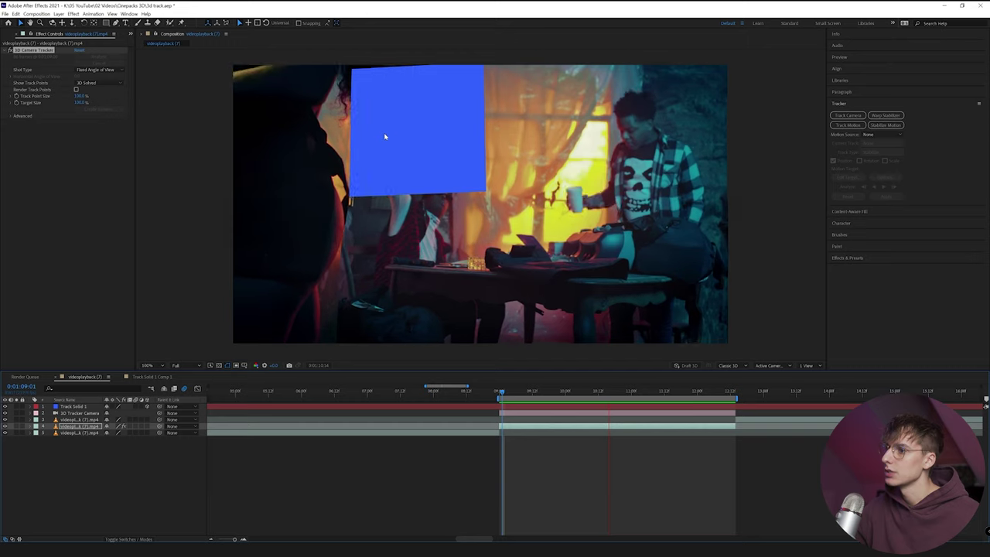
{"action": "key", "text": "space"}
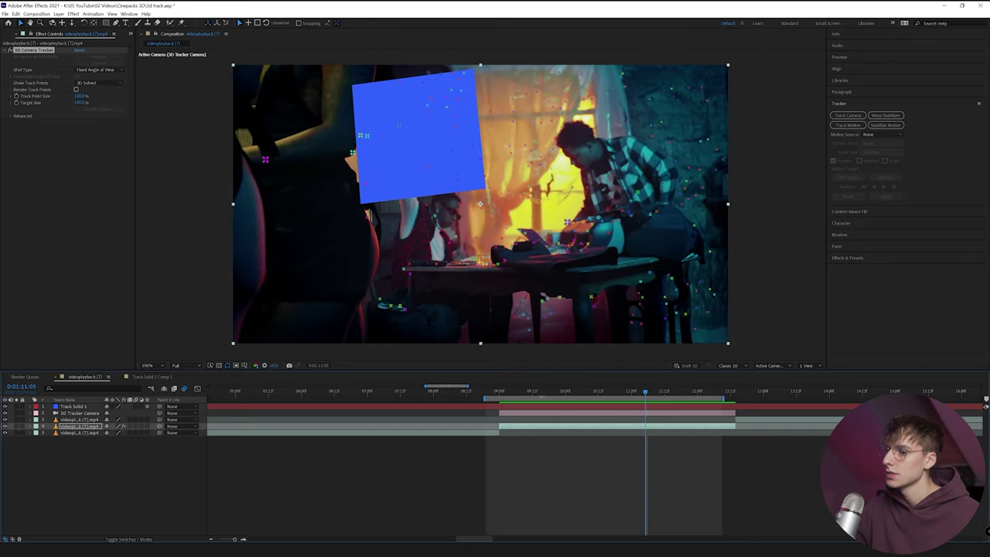
Split the Track Solid 1 layer at the shot's start, 0:01:09:00
{"action": "left_click", "coordinate": [498, 394]}
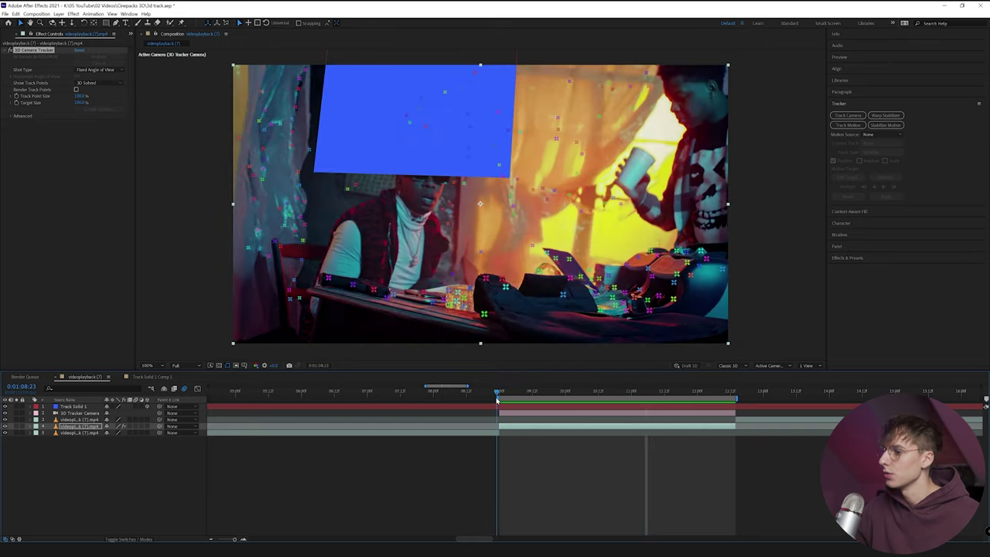
{"action": "key", "text": "Page_Down"}
{"action": "left_click", "coordinate": [507, 407]}
{"action": "key", "text": "ctrl+shift+d"}
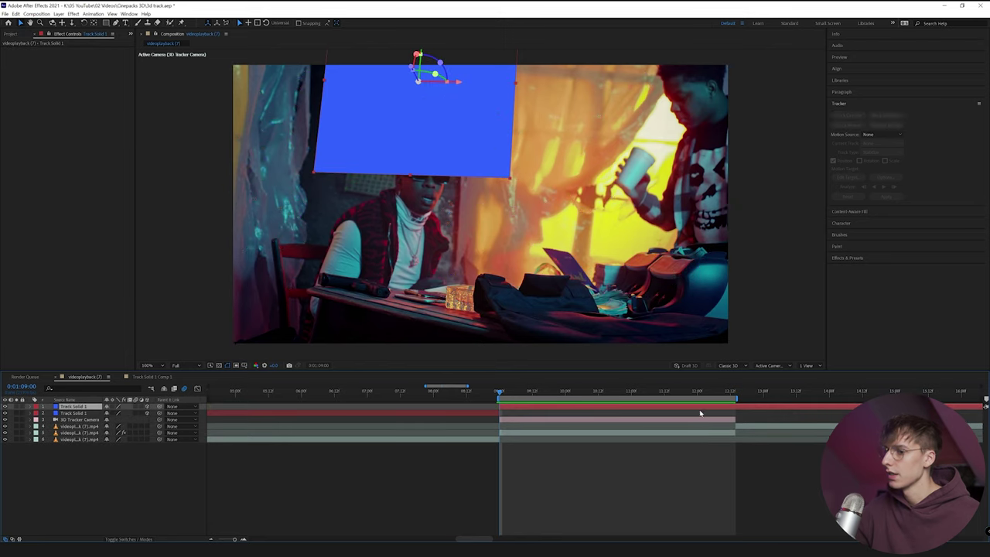
Trim the Track Solid 1 layer to the shot, from 0:01:09:00 to 0:01:12:14, removing the pieces outside it
{"action": "left_click", "coordinate": [734, 395]}
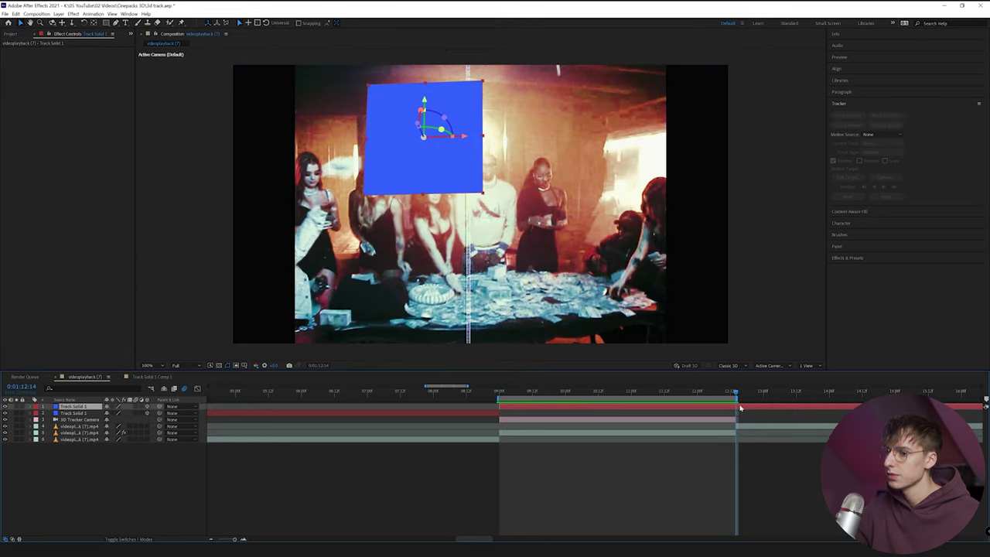
{"action": "key", "text": "ctrl+shift+d"}
{"action": "key", "text": "ctrl+z"}
{"action": "key", "text": "ctrl+z"}
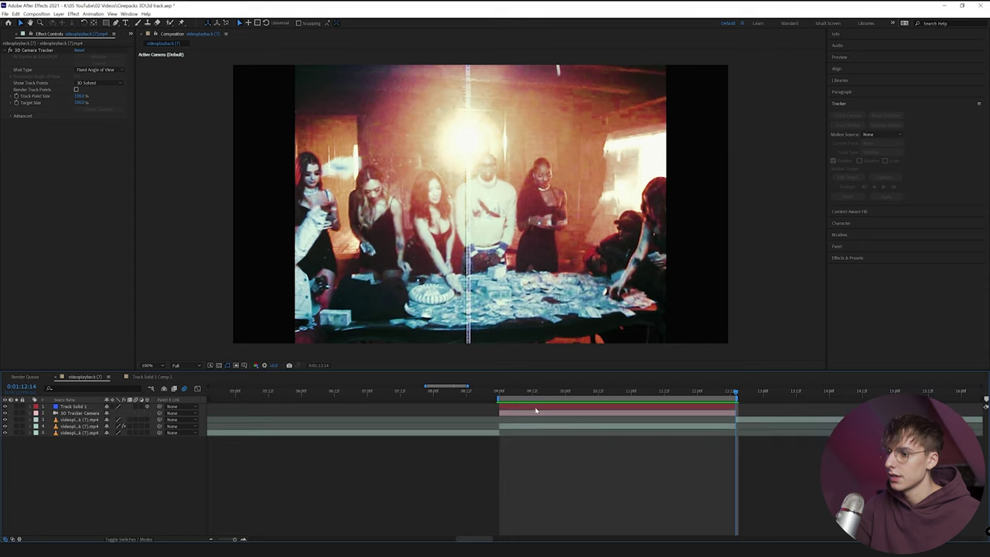
Pre-compose the trimmed Track Solid 1 layer as obj, leaving all attributes in the current composition
{"action": "left_click", "coordinate": [541, 393]}
{"action": "left_click", "coordinate": [545, 406]}
{"action": "right_click", "coordinate": [546, 407]}
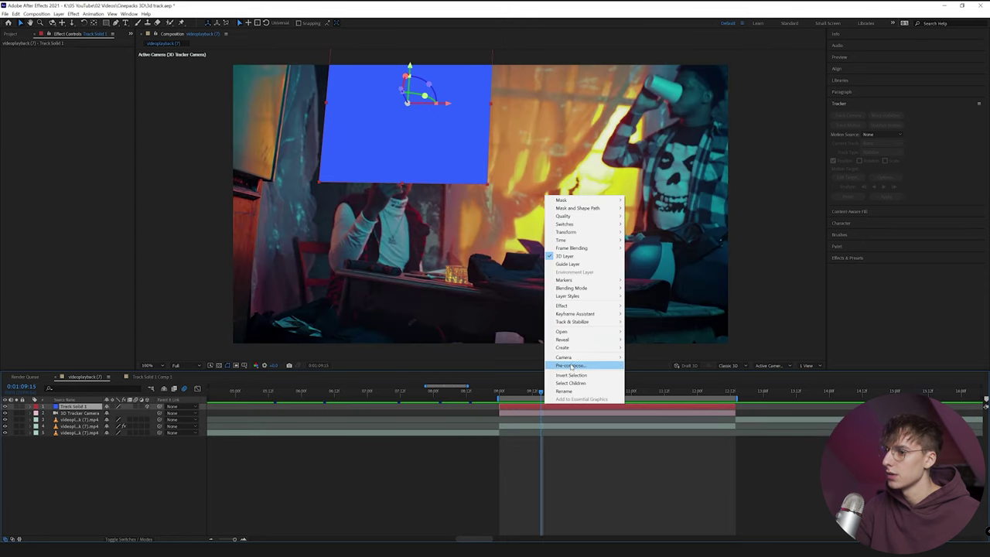
{"action": "left_click", "coordinate": [570, 365]}
{"action": "type", "text": "d"}
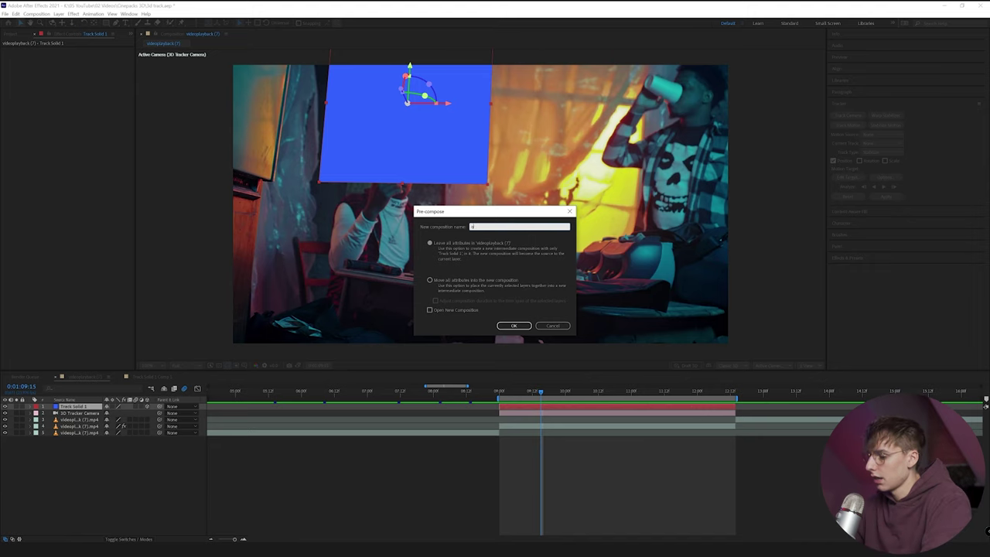
{"action": "key", "text": "Return"}
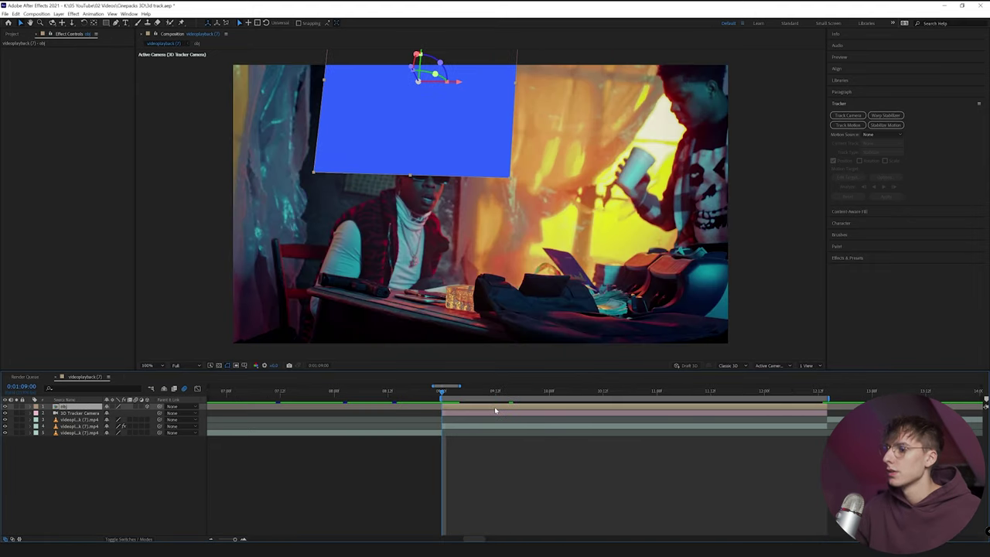
Inside the obj composition, place Spider_Chrome_01.mov above Track Solid 1 starting at 0:01:09:00 and hide the solid
{"action": "double_click", "coordinate": [495, 410]}
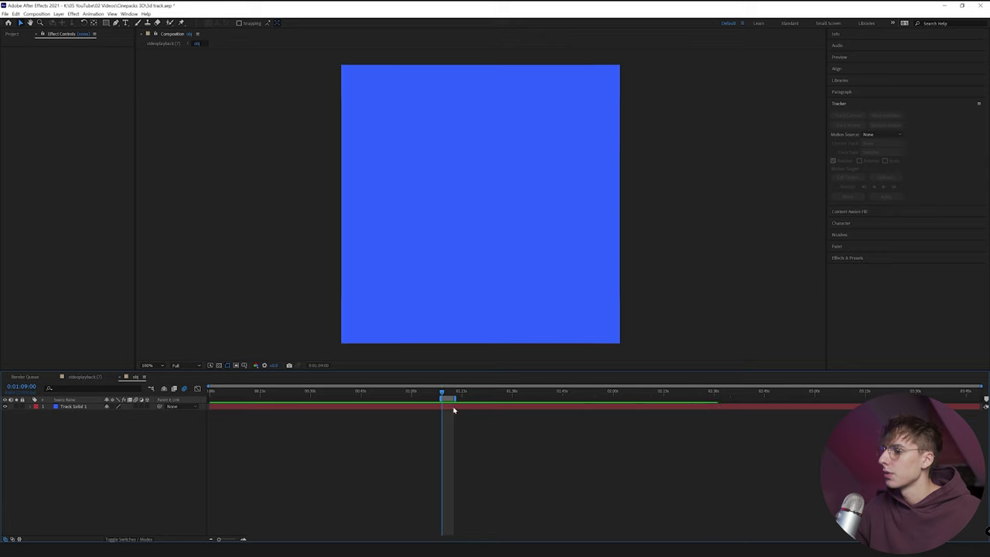
{"action": "left_click", "coordinate": [244, 539]}
{"action": "left_click", "coordinate": [245, 539]}
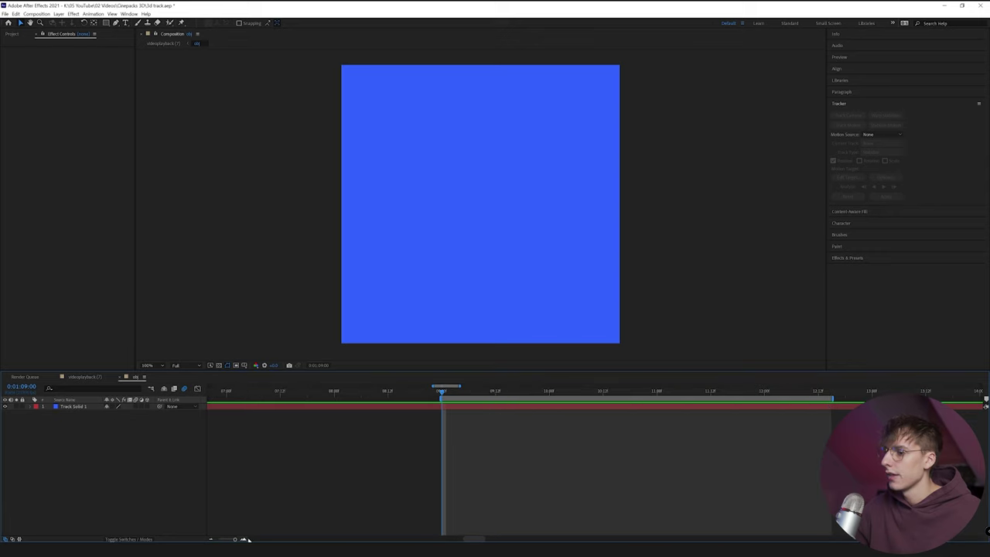
{"action": "left_click", "coordinate": [13, 34]}
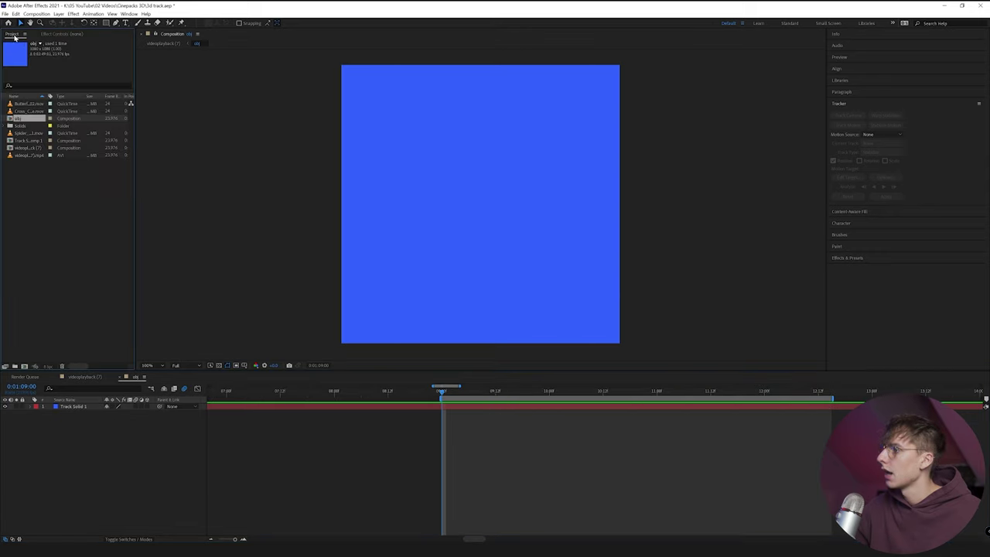
{"action": "left_click", "coordinate": [30, 173]}
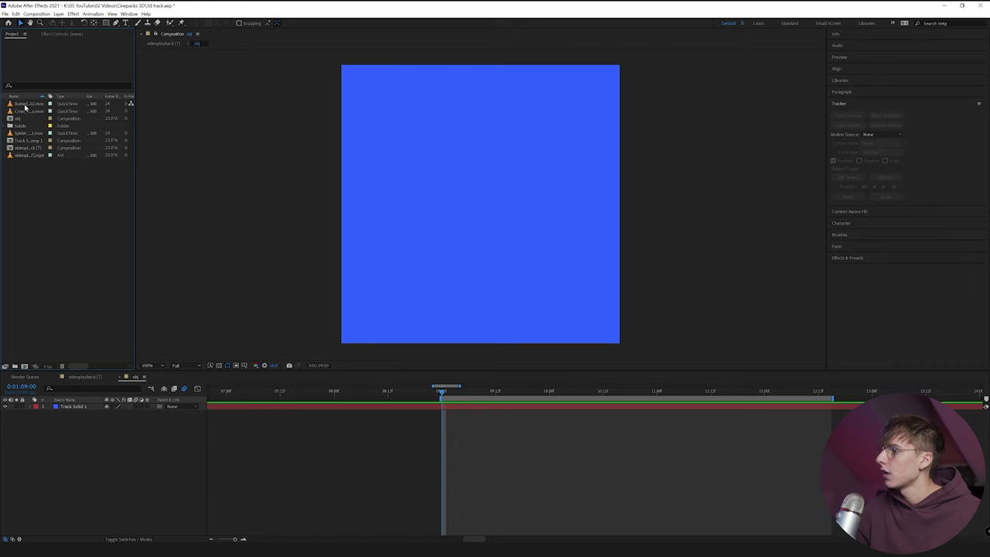
{"action": "left_click_drag", "start_coordinate": [25, 133], "coordinate": [464, 417]}
{"action": "left_click_drag", "start_coordinate": [68, 413], "coordinate": [66, 403]}
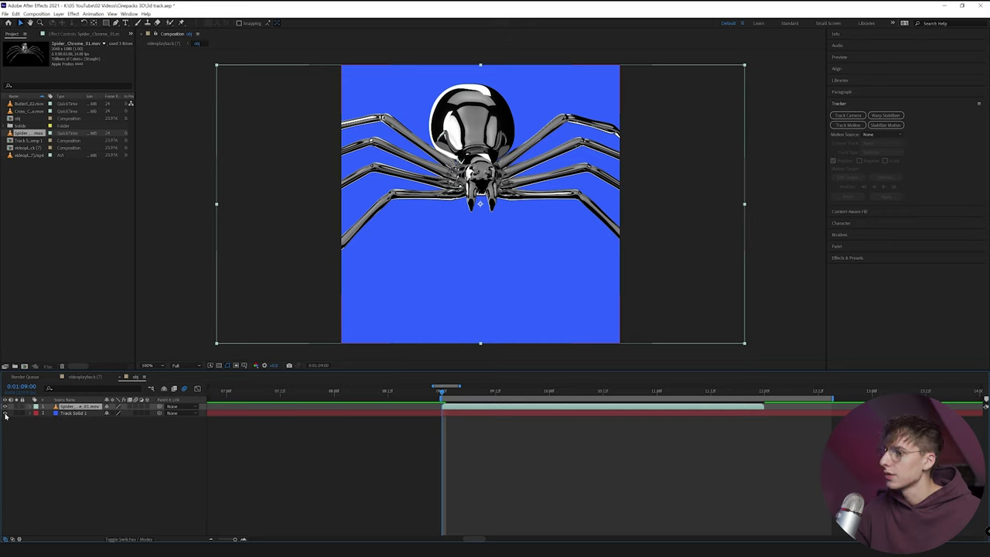
{"action": "left_click", "coordinate": [6, 414]}
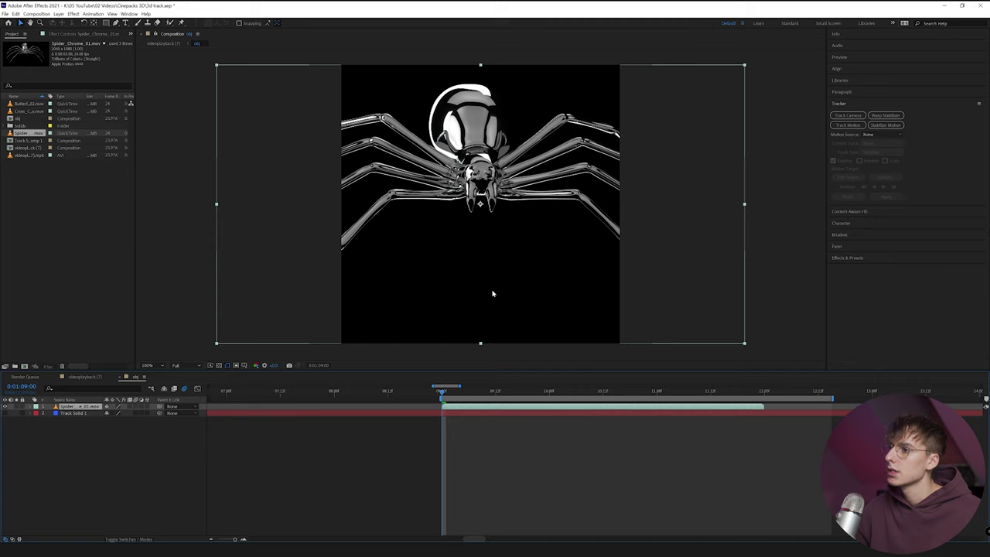
Set the obj composition's width to 1920 px in its settings
{"action": "left_click", "coordinate": [36, 13]}
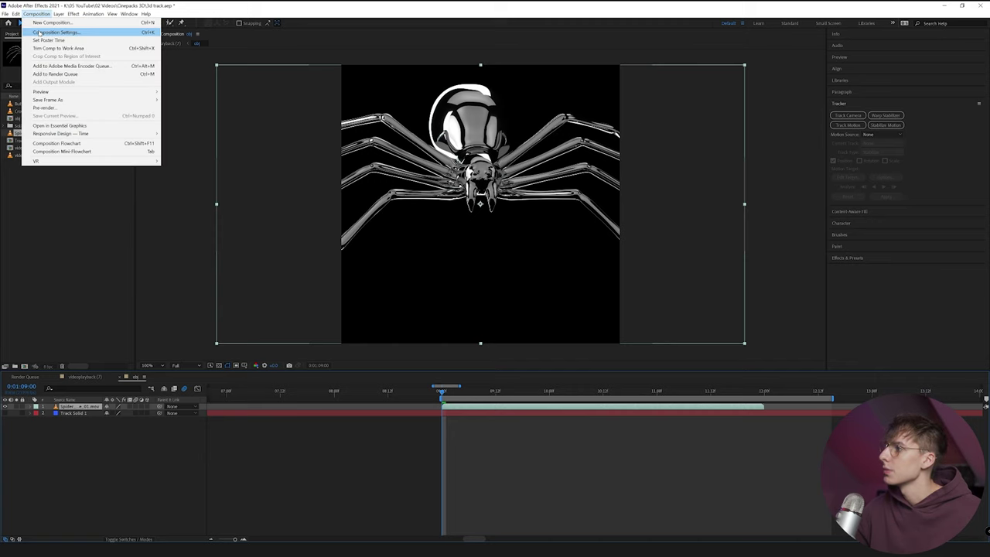
{"action": "left_click", "coordinate": [40, 33]}
{"action": "left_click", "coordinate": [851, 137]}
{"action": "left_click", "coordinate": [37, 14]}
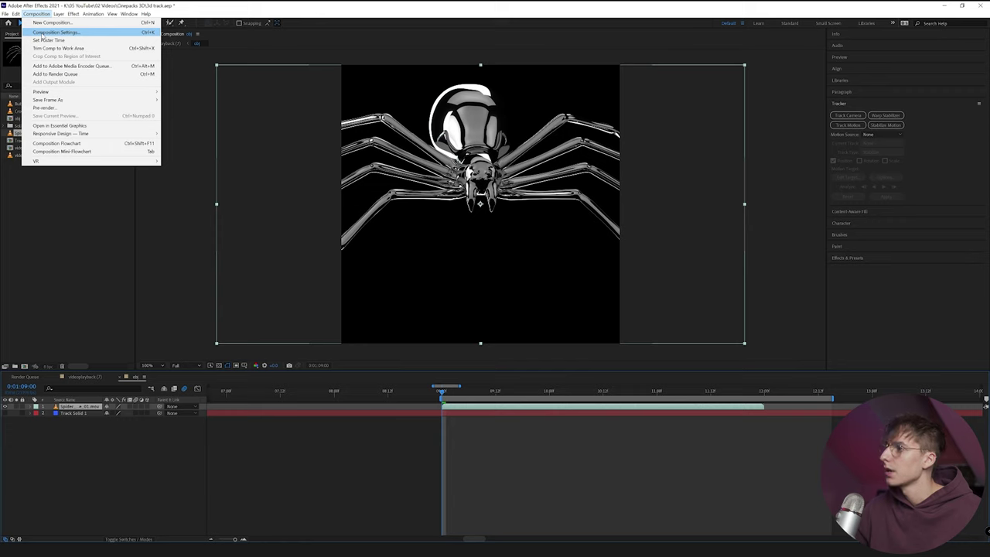
{"action": "left_click", "coordinate": [56, 32]}
{"action": "left_click", "coordinate": [684, 191]}
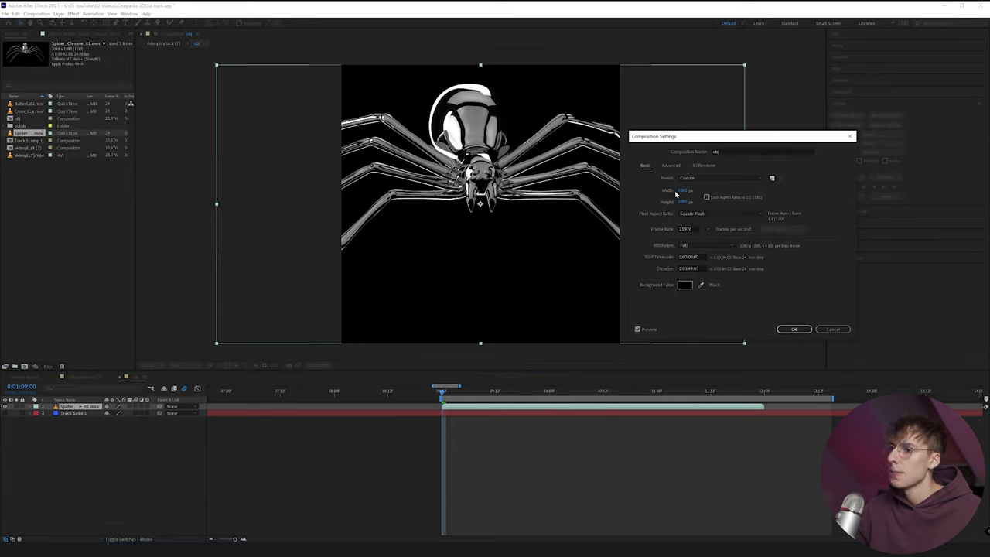
{"action": "type", "text": "192"}
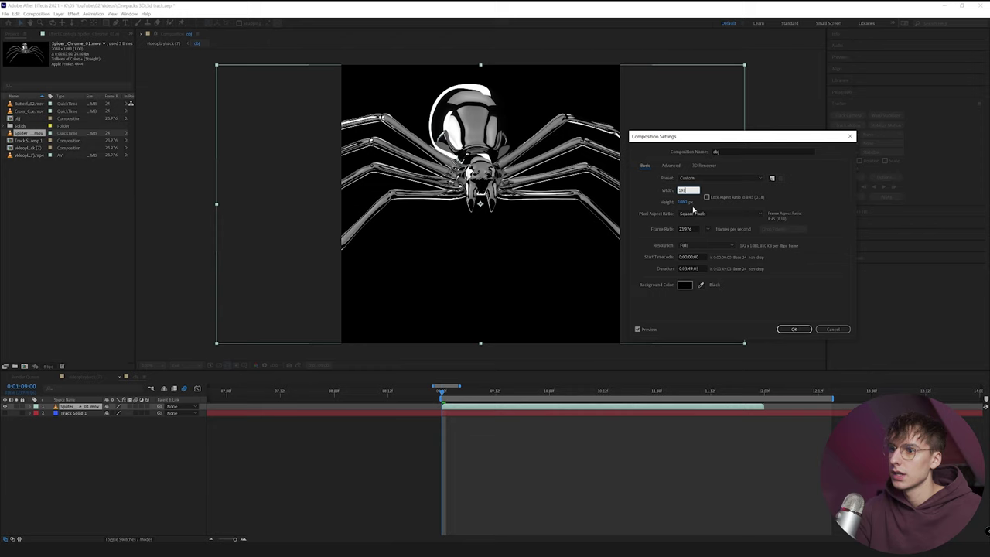
{"action": "left_click", "coordinate": [726, 187]}
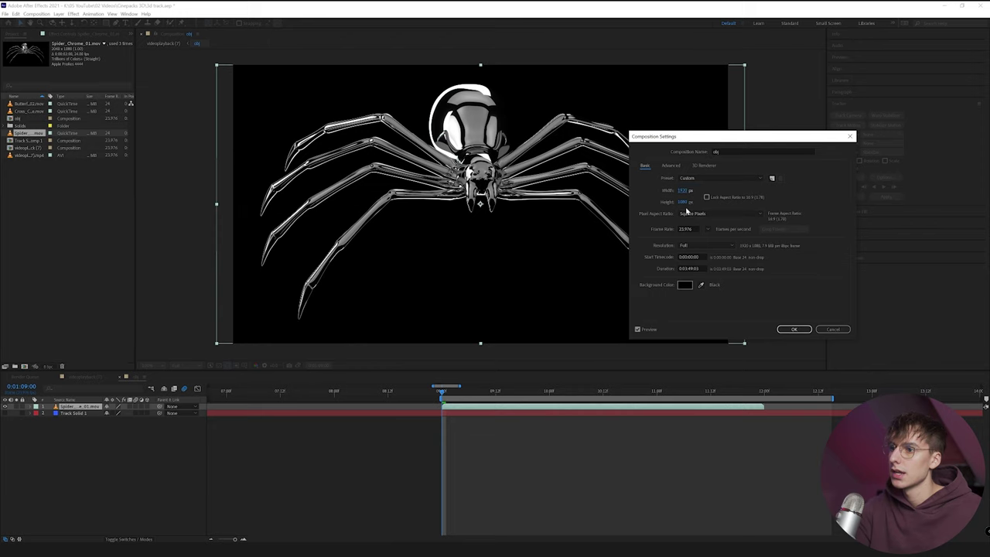
{"action": "left_click", "coordinate": [795, 330]}
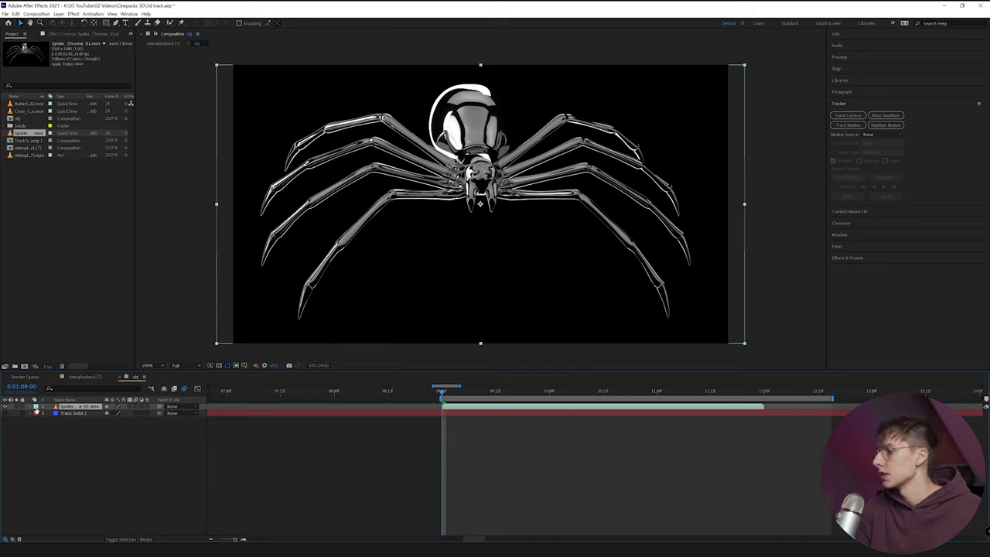
Scale the spider layer in the obj composition down to 31%
{"action": "left_click", "coordinate": [36, 406]}
{"action": "left_click", "coordinate": [38, 415]}
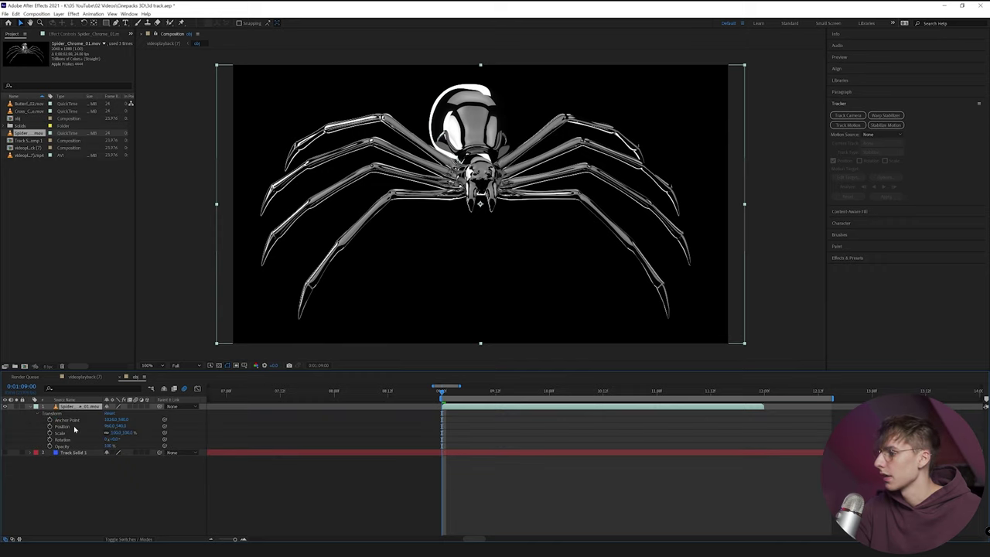
{"action": "left_click", "coordinate": [114, 434]}
{"action": "left_click_drag", "start_coordinate": [108, 432], "coordinate": [88, 431]}
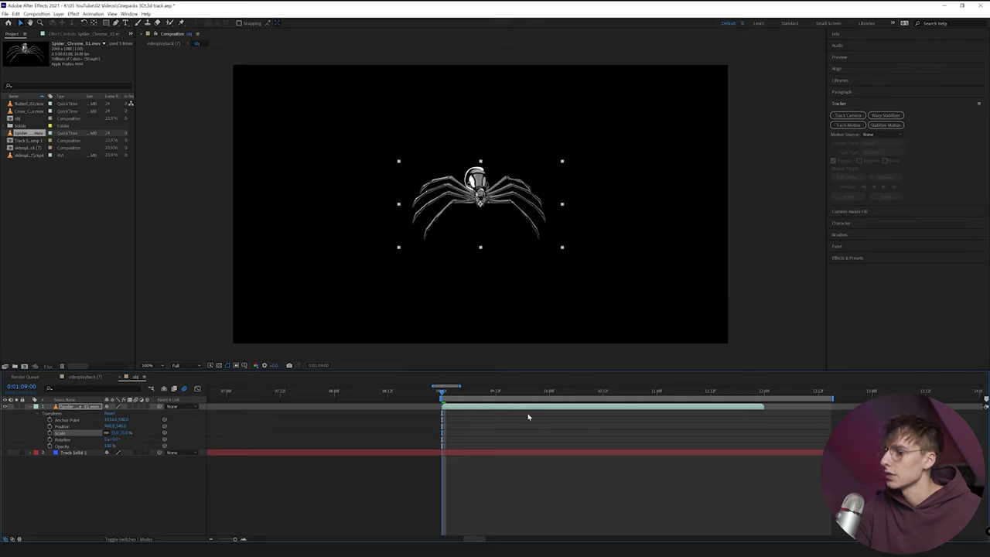
Return to the videoplayback (7) composition and preview the tracked spider in the shot
{"action": "left_click", "coordinate": [81, 376]}
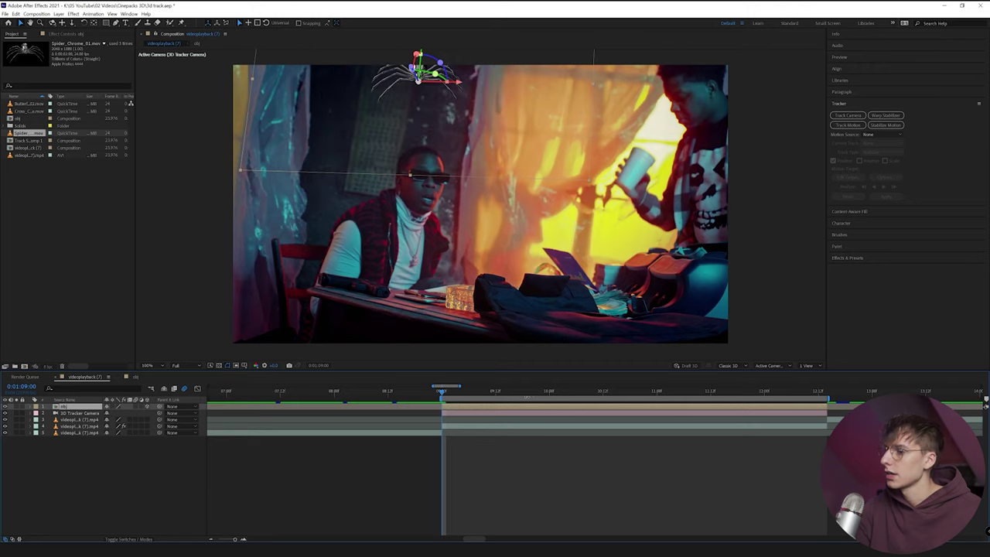
{"action": "key", "text": "space"}
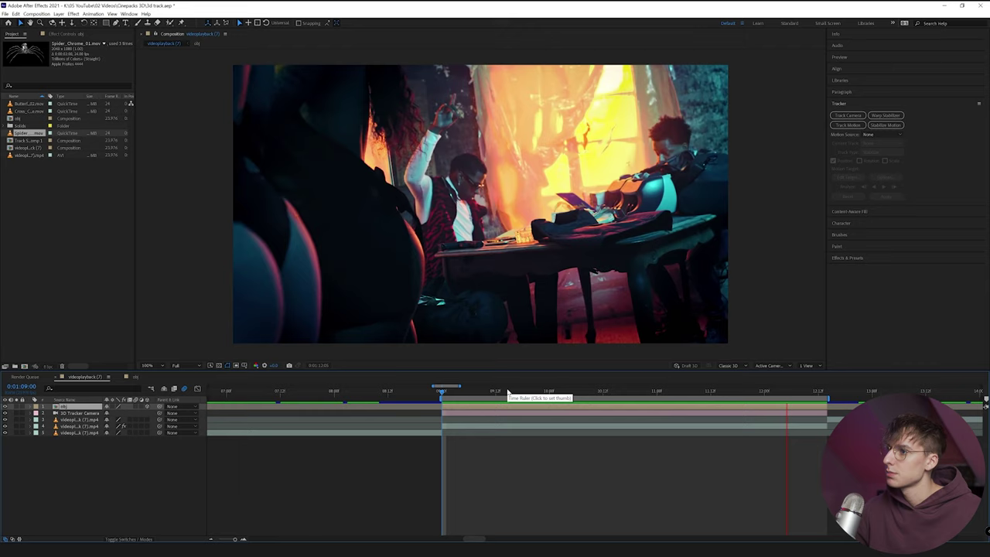
{"action": "key", "text": "space"}
Move the obj layer in front of the yellow curtain, to X position 1189.6 and Y 282.7, and preview from 0:01:09:00
{"action": "left_click_drag", "start_coordinate": [497, 394], "coordinate": [565, 406]}
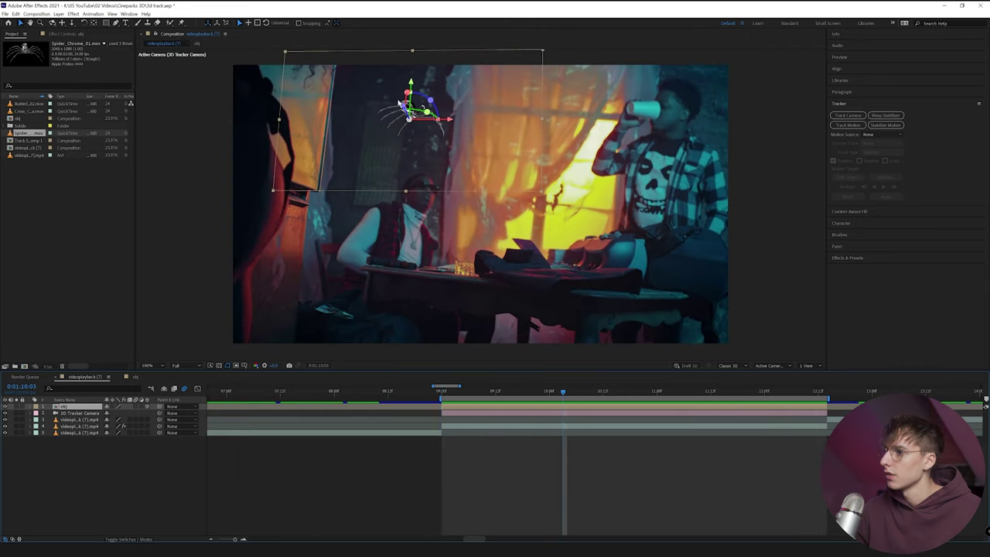
{"action": "left_click", "coordinate": [31, 408]}
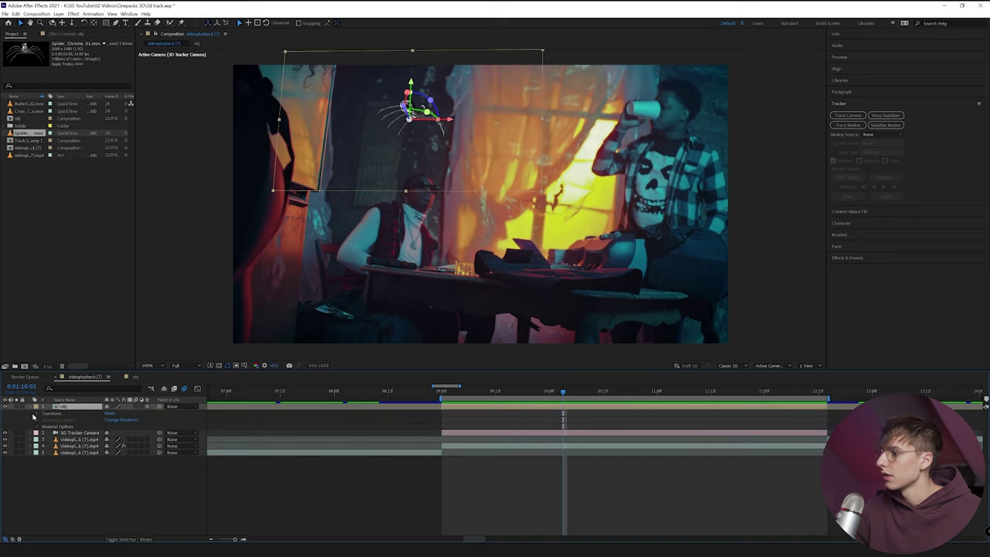
{"action": "left_click", "coordinate": [35, 414]}
{"action": "left_click_drag", "start_coordinate": [129, 430], "coordinate": [269, 431]}
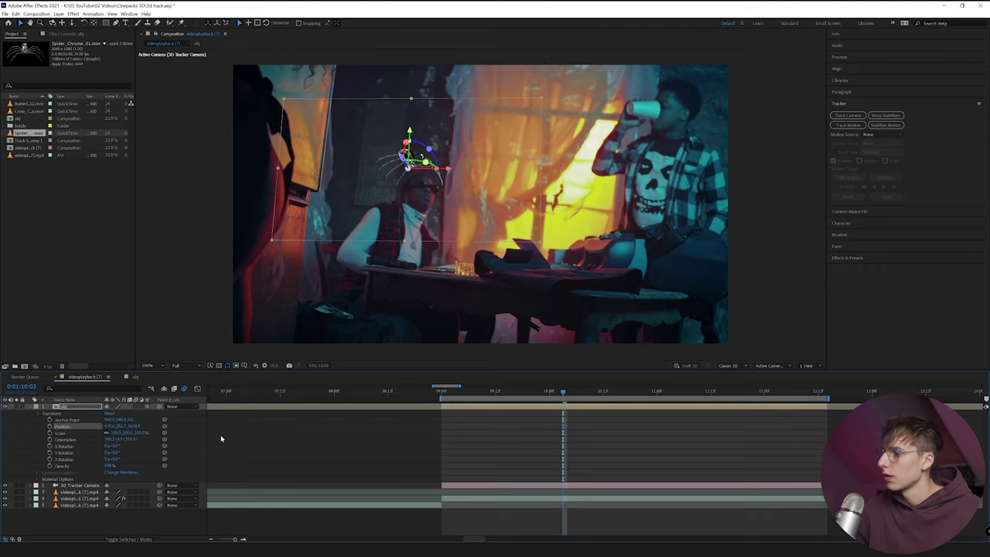
{"action": "left_click_drag", "start_coordinate": [116, 427], "coordinate": [405, 431]}
{"action": "left_click", "coordinate": [441, 392]}
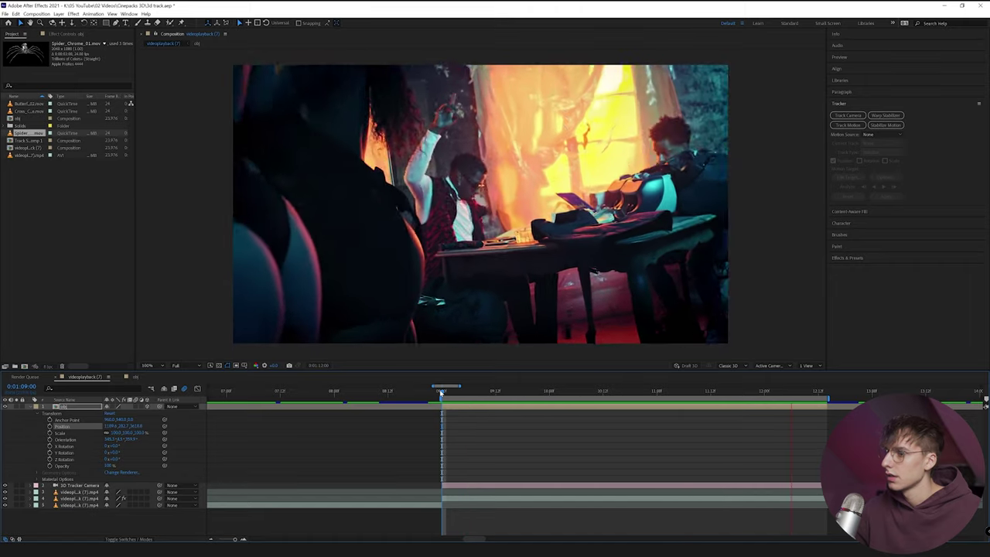
Duplicate the spider clip inside the obj composition and place the copy directly after the first clip's end
{"action": "left_click", "coordinate": [743, 392]}
{"action": "double_click", "coordinate": [608, 406]}
{"action": "left_click", "coordinate": [632, 409]}
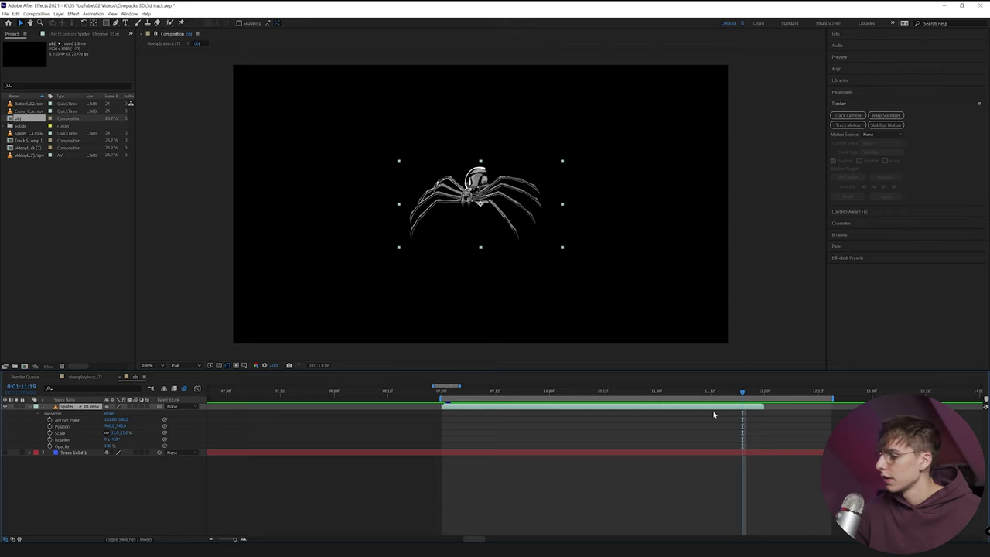
{"action": "key", "text": "ctrl+shift+d"}
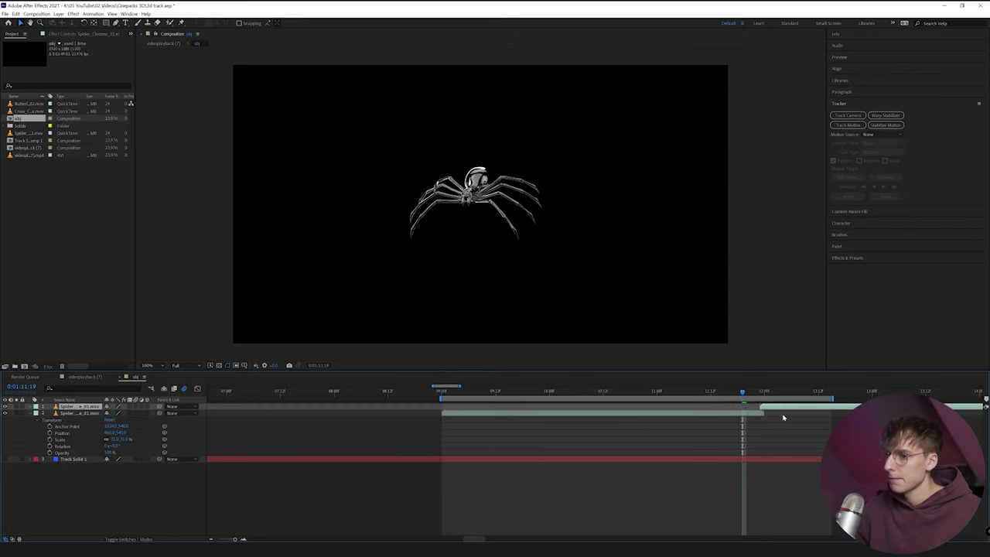
{"action": "left_click_drag", "start_coordinate": [744, 393], "coordinate": [417, 398]}
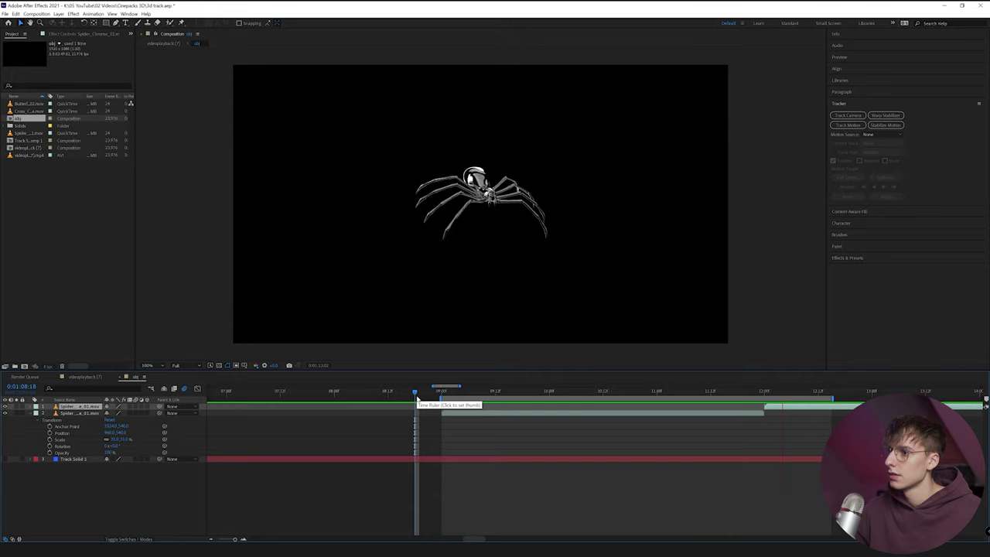
Preview the repositioned, extended spider in the videoplayback (7) composition and go back to 0:01:09:00
{"action": "left_click", "coordinate": [83, 377]}
{"action": "key", "text": "space"}
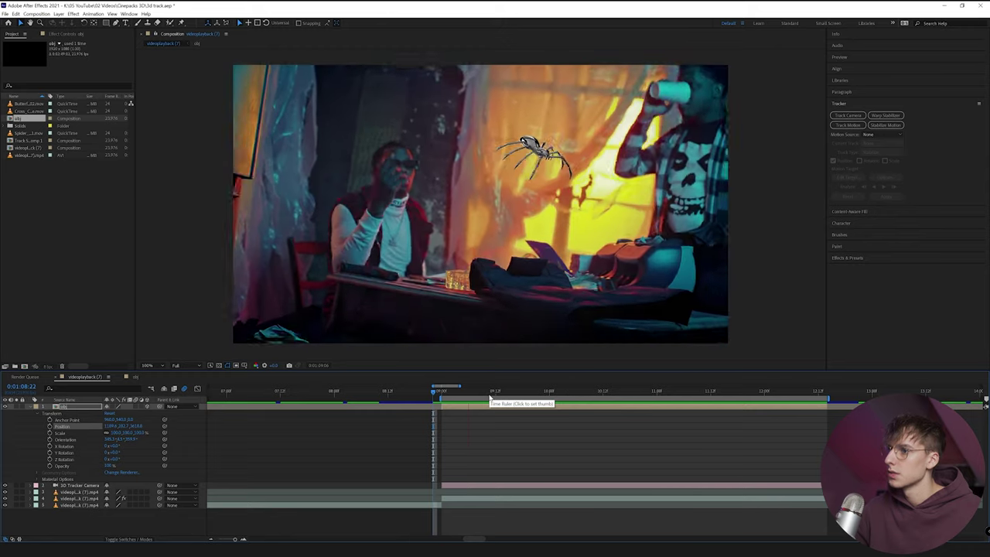
{"action": "left_click", "coordinate": [442, 393]}
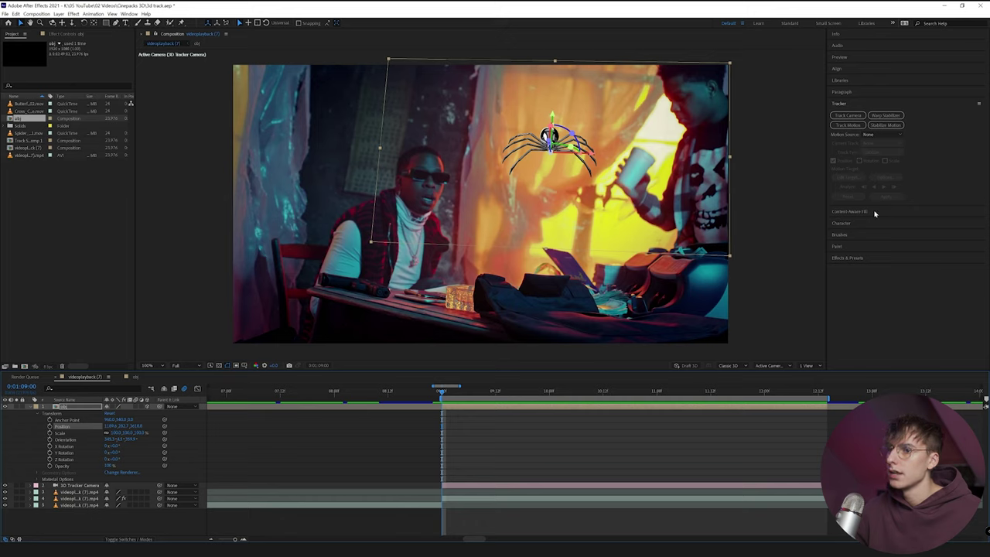
Find the Lumetri Color effect and apply it to the obj layer
{"action": "left_click", "coordinate": [858, 258]}
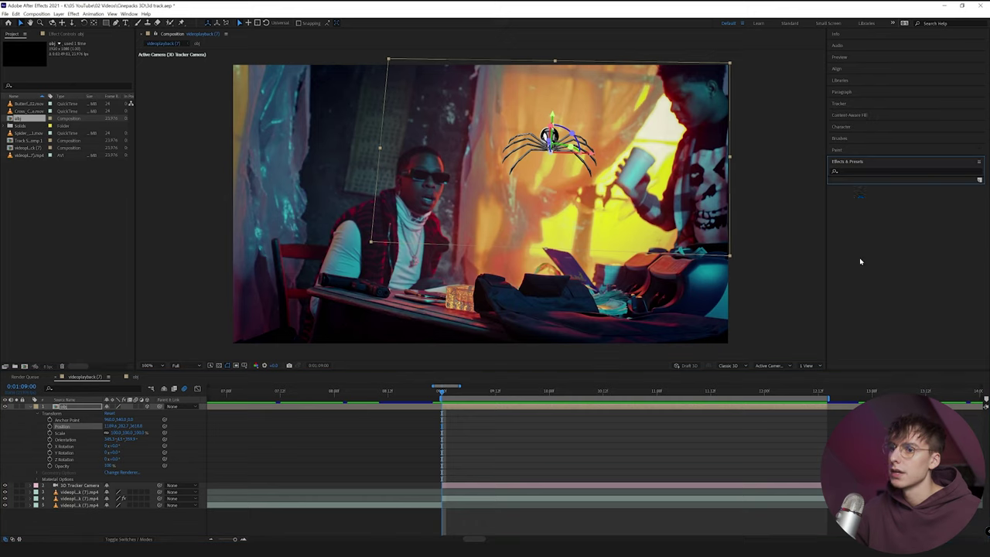
{"action": "left_click", "coordinate": [865, 172]}
{"action": "type", "text": "lum"}
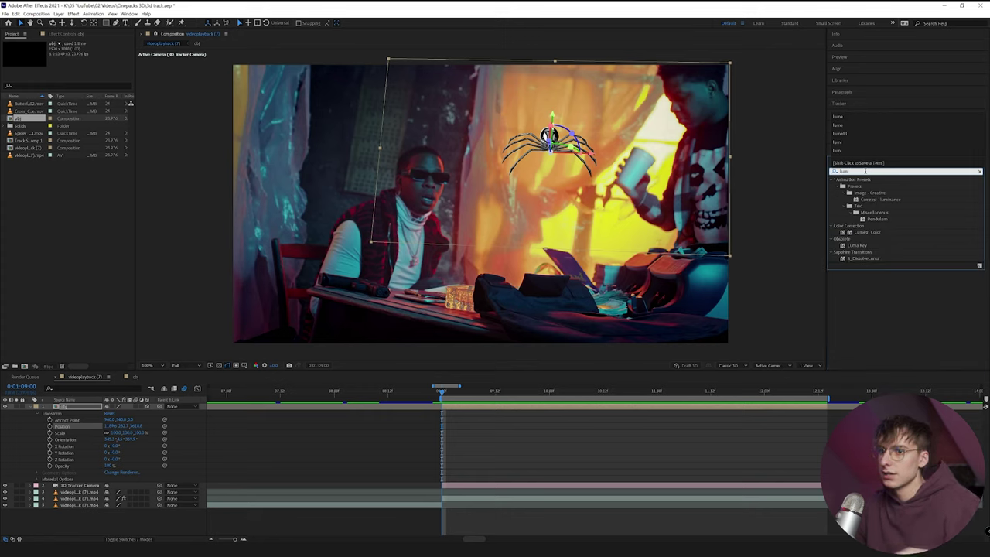
{"action": "double_click", "coordinate": [867, 232]}
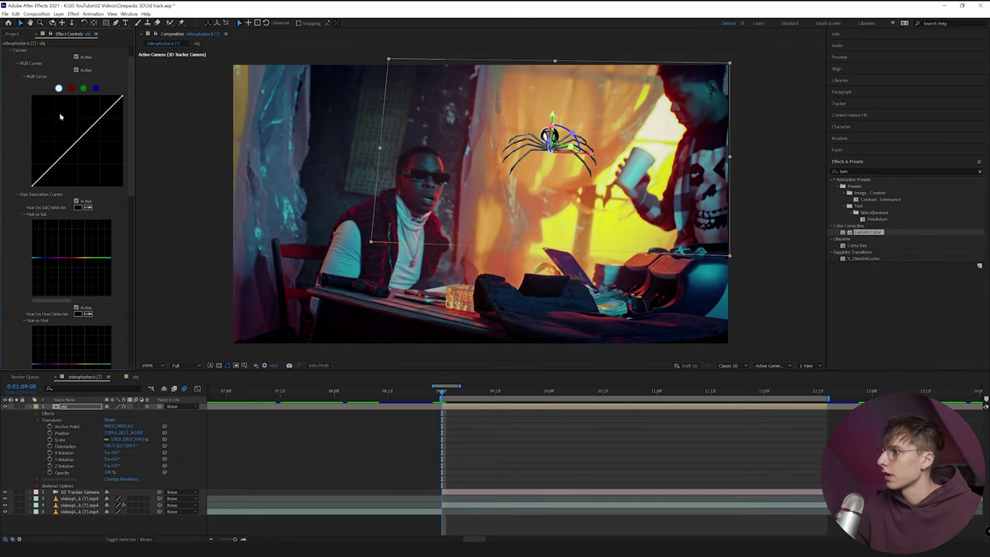
Raise the red and green RGB curves slightly in the obj layer's Lumetri Color to match the warm footage
{"action": "left_click", "coordinate": [70, 88]}
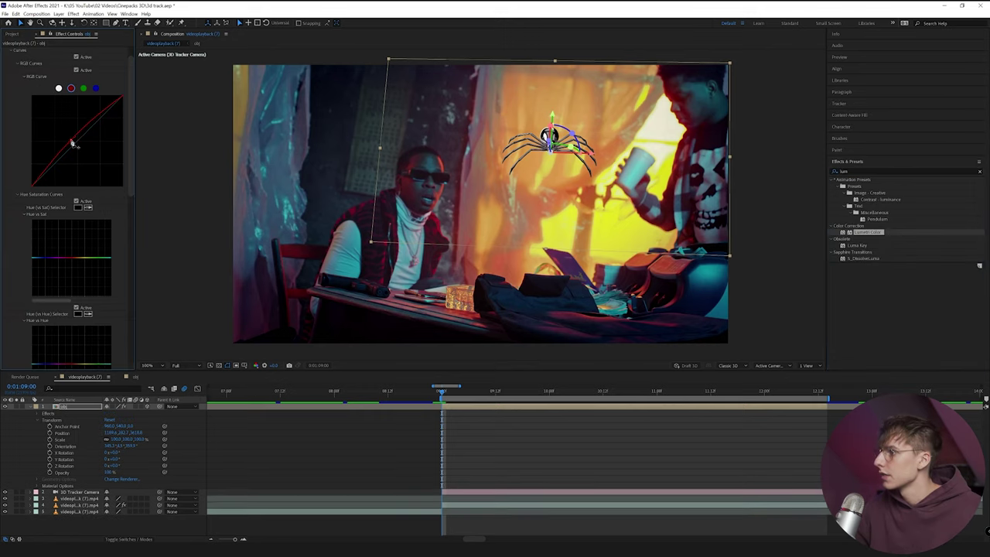
{"action": "left_click", "coordinate": [84, 89]}
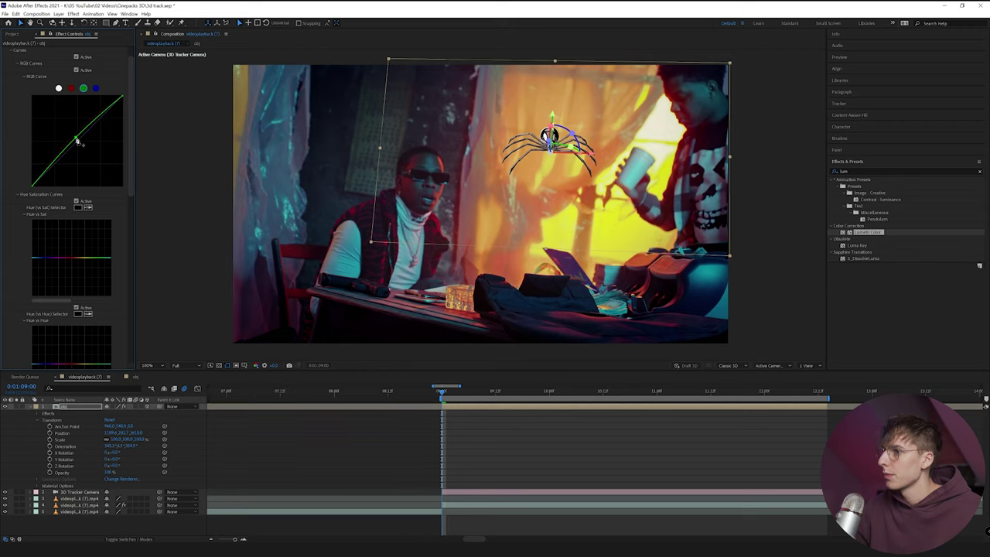
{"action": "left_click", "coordinate": [31, 410]}
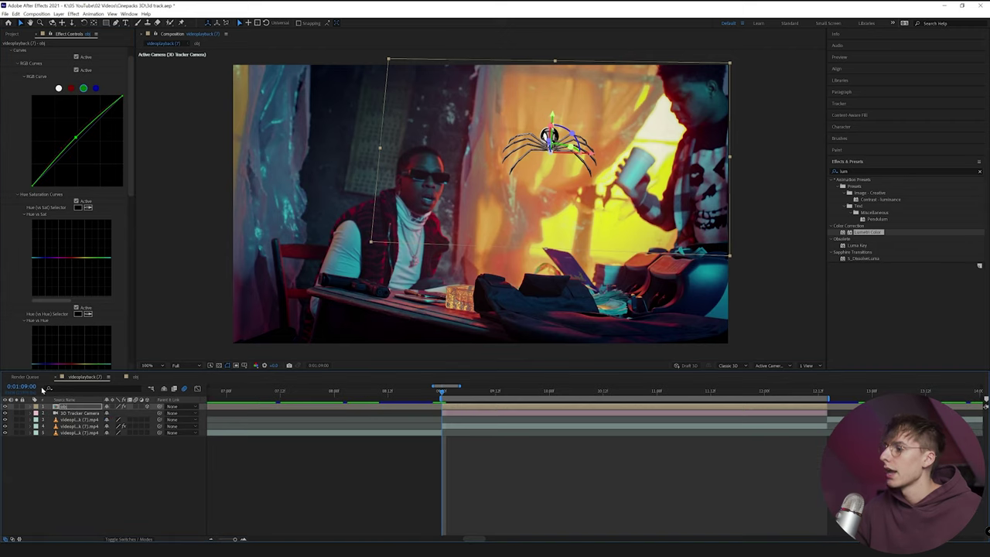
{"action": "left_click", "coordinate": [11, 51]}
{"action": "left_click", "coordinate": [9, 52]}
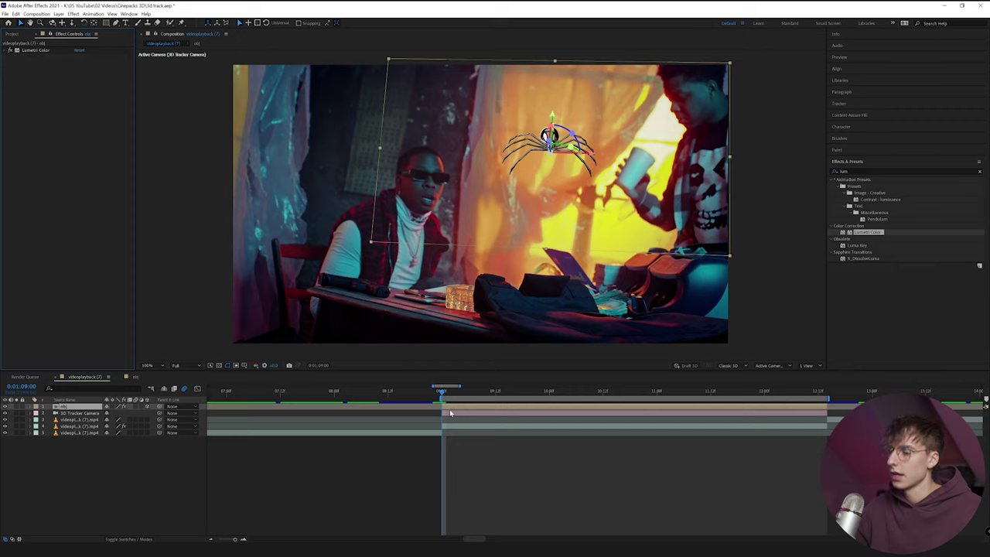
Apply Gaussian Blur to the obj layer with Repeat Edge Pixels enabled, and add a slight Blurriness at 0:01:09:00
{"action": "left_click", "coordinate": [897, 171]}
{"action": "type", "text": "gau"}
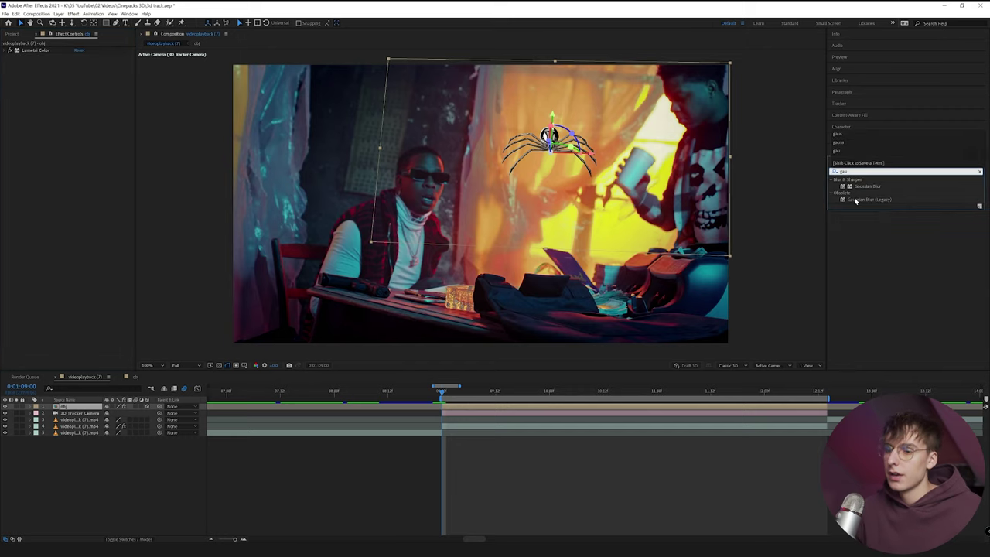
{"action": "left_click_drag", "start_coordinate": [857, 186], "coordinate": [455, 411]}
{"action": "left_click", "coordinate": [75, 76]}
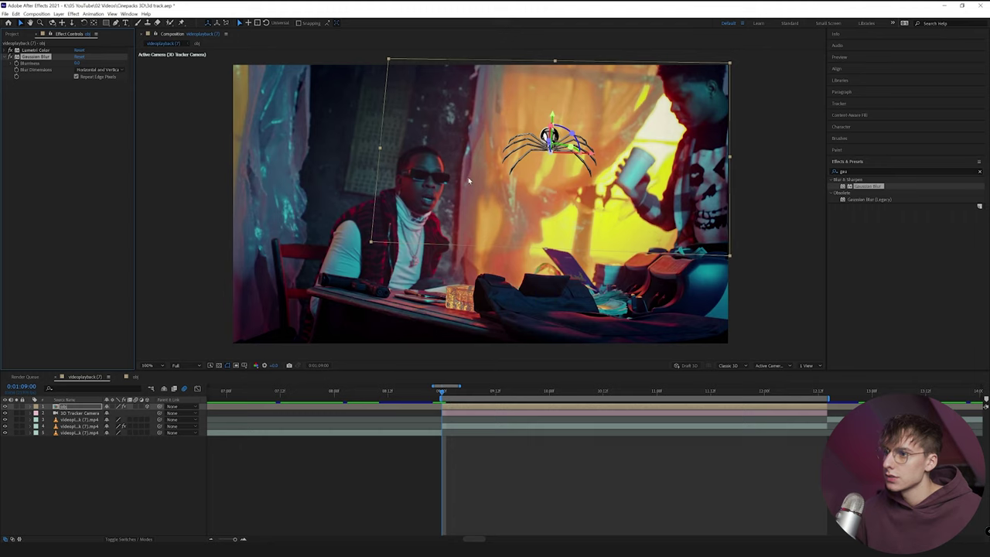
{"action": "left_click_drag", "start_coordinate": [76, 63], "coordinate": [79, 64]}
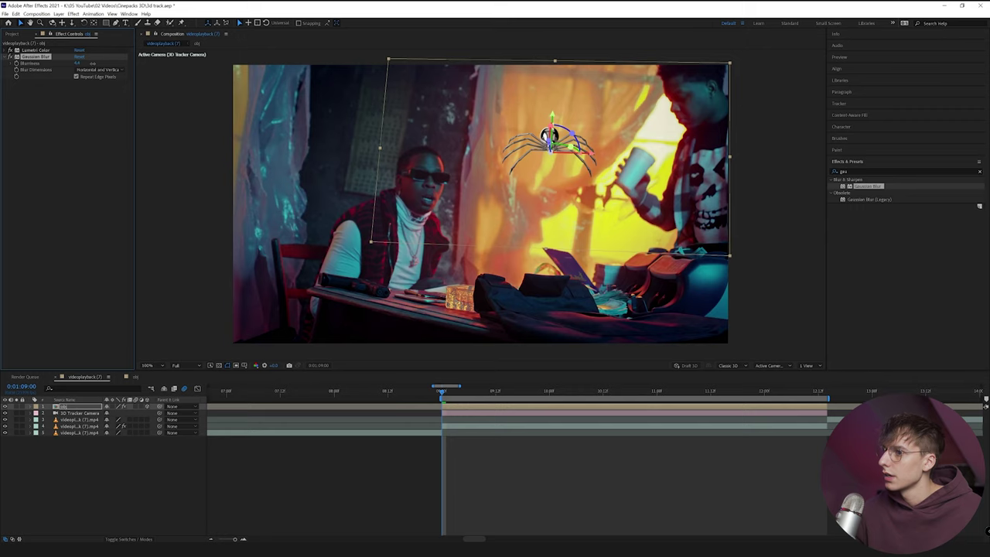
Keyframe the spider's Blurriness to match the footage, stronger at 0:01:10:05 and around 0:01:11:17, and lower at the shot's end
{"action": "key", "text": "space"}
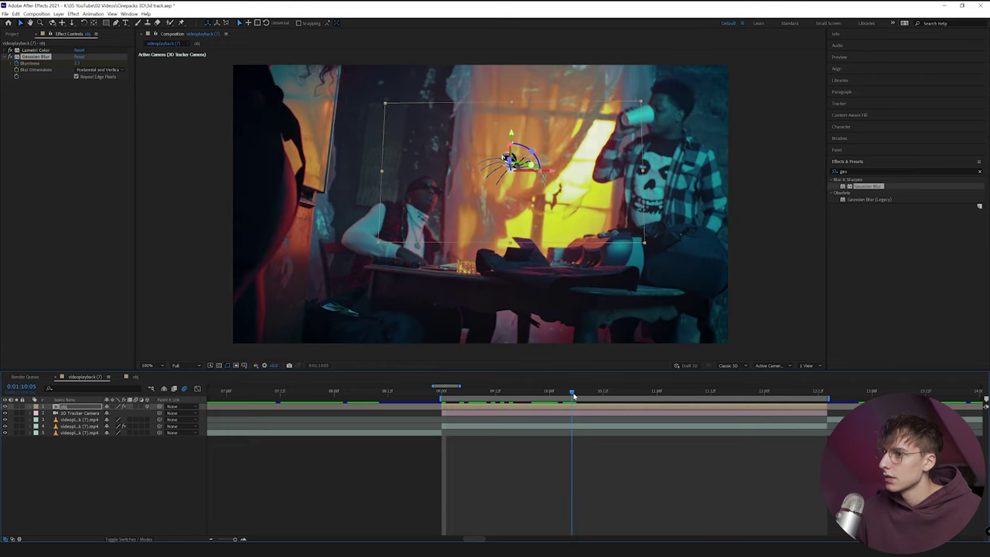
{"action": "left_click_drag", "start_coordinate": [78, 63], "coordinate": [92, 63]}
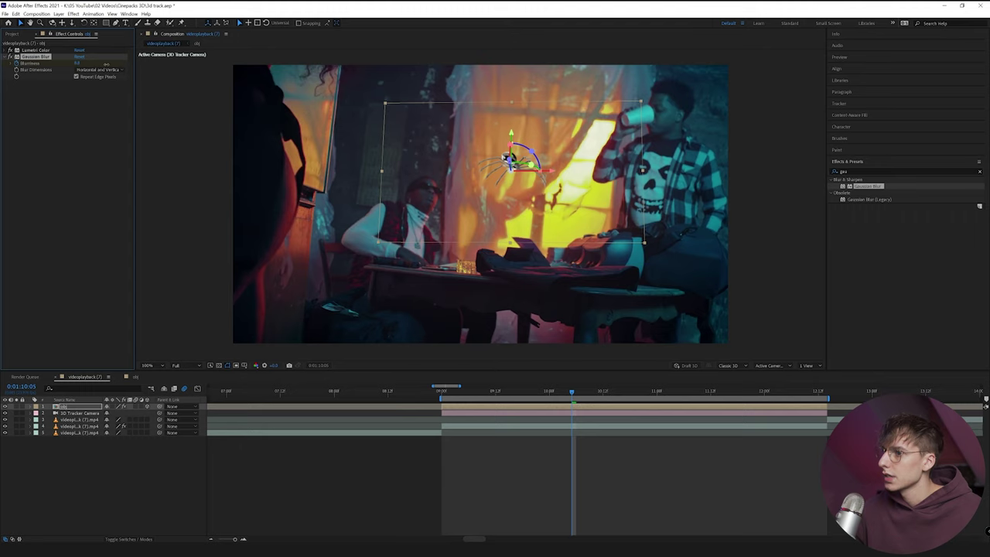
{"action": "key", "text": "space"}
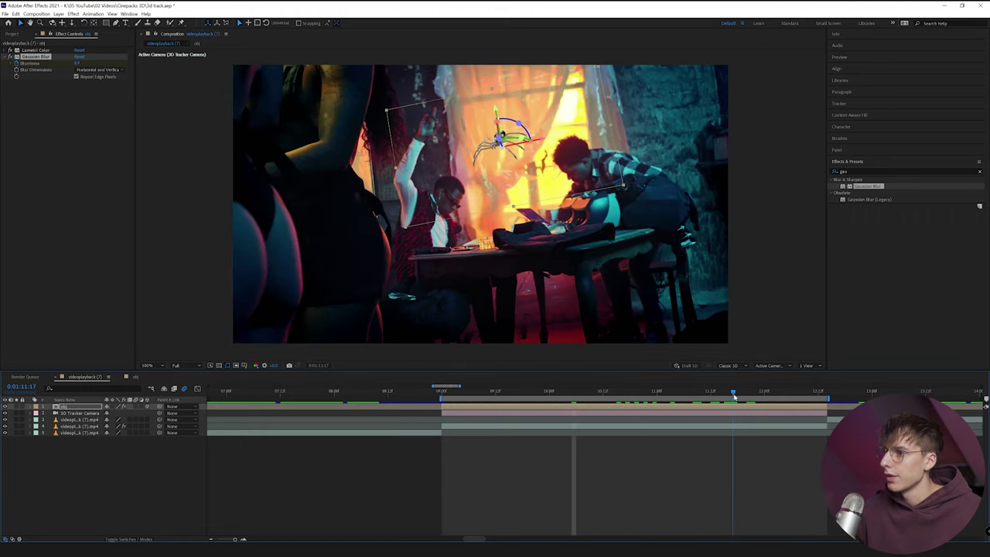
{"action": "left_click_drag", "start_coordinate": [77, 64], "coordinate": [89, 64]}
{"action": "left_click_drag", "start_coordinate": [739, 393], "coordinate": [826, 394]}
{"action": "left_click_drag", "start_coordinate": [80, 64], "coordinate": [73, 63]}
Reveal the obj layer's Blurriness keyframes, apply Easy Ease to all of them, and return to 0:01:09:00
{"action": "left_click", "coordinate": [35, 407]}
{"action": "left_click", "coordinate": [30, 406]}
{"action": "left_click", "coordinate": [38, 420]}
{"action": "left_click", "coordinate": [37, 413]}
{"action": "left_click", "coordinate": [43, 426]}
{"action": "left_click_drag", "start_coordinate": [835, 436], "coordinate": [396, 428]}
{"action": "mouse_move", "coordinate": [439, 393]}
{"action": "left_mouse_down"}
{"action": "mouse_move", "coordinate": [450, 397]}
{"action": "mouse_move", "coordinate": [442, 393]}
{"action": "left_mouse_up"}
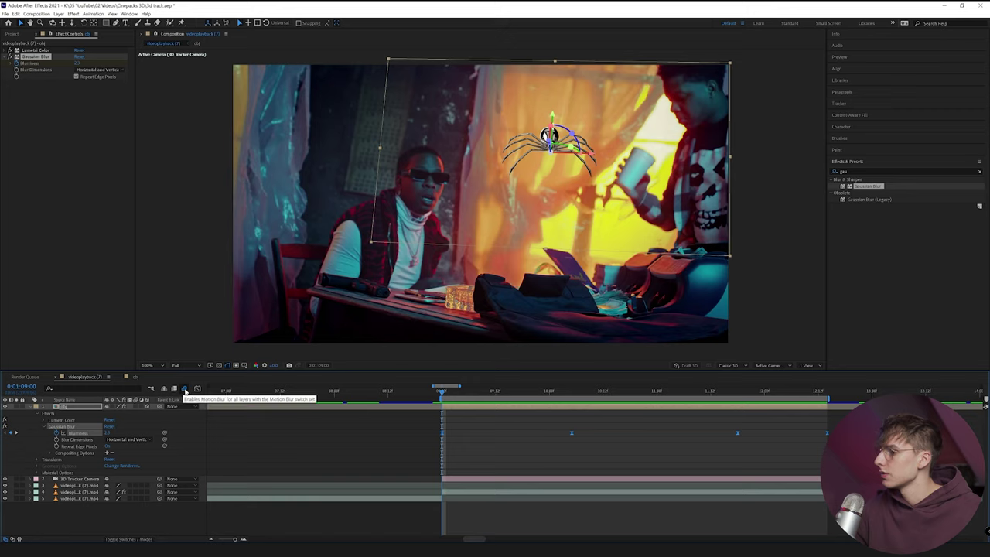
Turn on motion blur for the obj layer and preview the shot
{"action": "left_click", "coordinate": [186, 389]}
{"action": "left_click", "coordinate": [136, 406]}
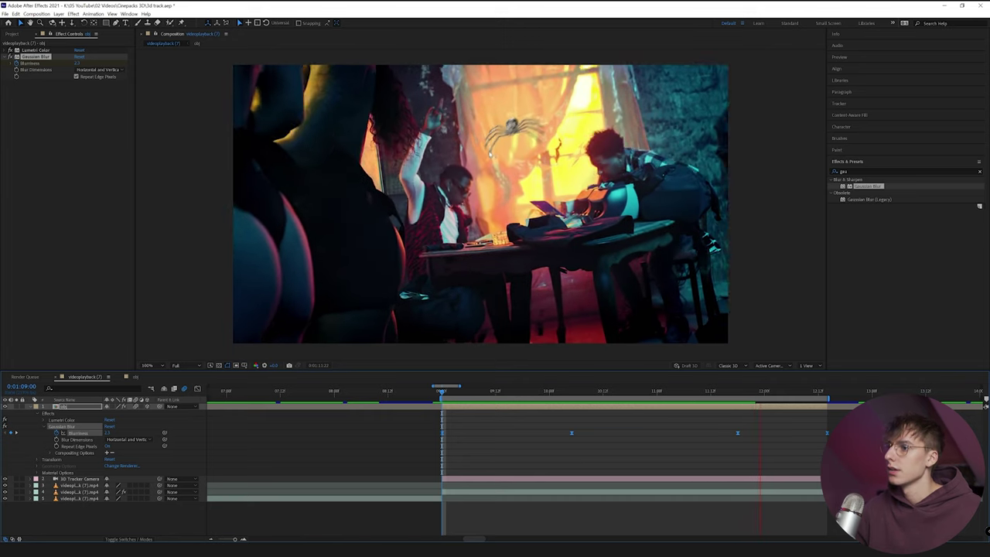
{"action": "key", "text": "space"}
Keyframe the obj layer's current Position and move that keyframe five frames in, to 0:01:09:05
{"action": "left_click", "coordinate": [43, 427]}
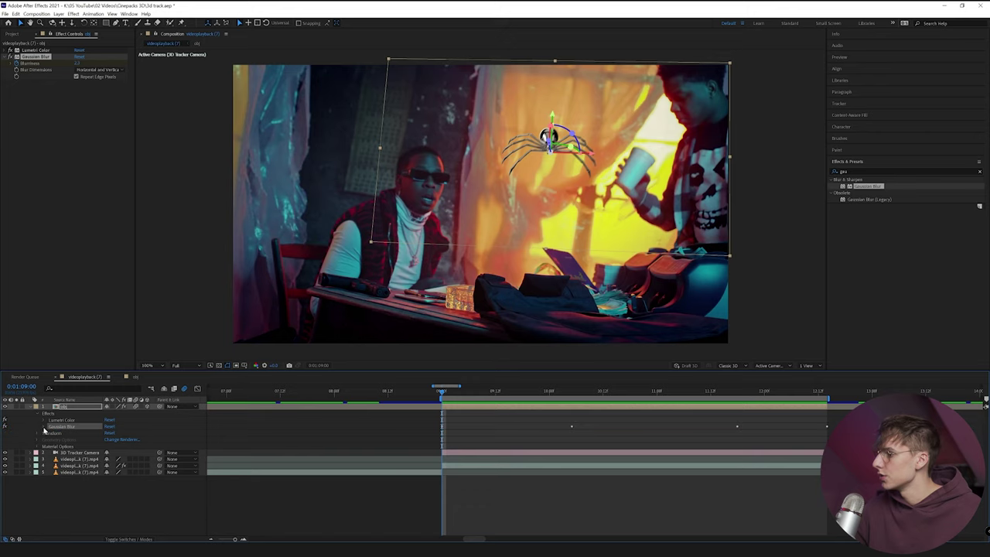
{"action": "left_click", "coordinate": [38, 433]}
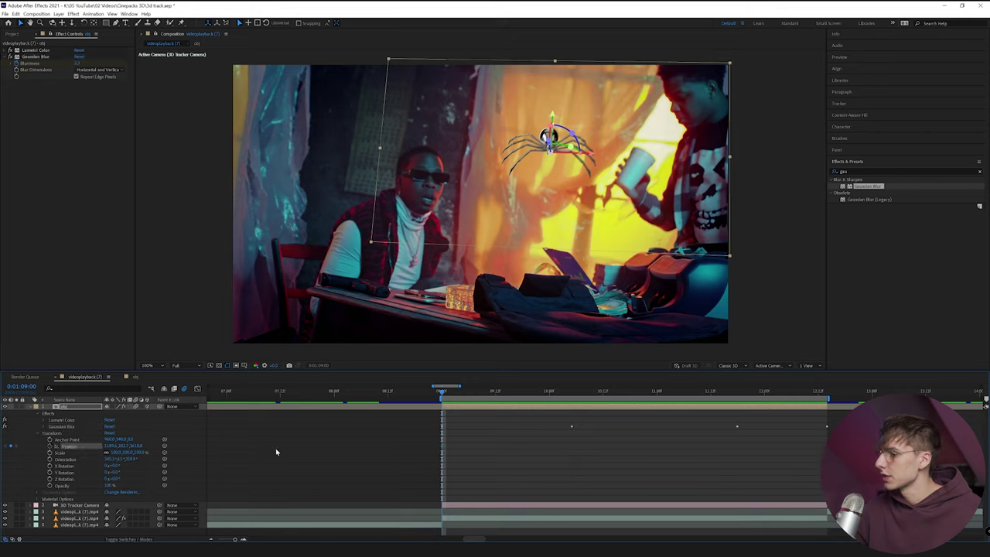
{"action": "left_click", "coordinate": [839, 57]}
{"action": "left_click", "coordinate": [875, 68]}
{"action": "left_click", "coordinate": [875, 68]}
{"action": "left_click", "coordinate": [874, 68]}
{"action": "left_click", "coordinate": [875, 68]}
{"action": "left_click", "coordinate": [875, 68]}
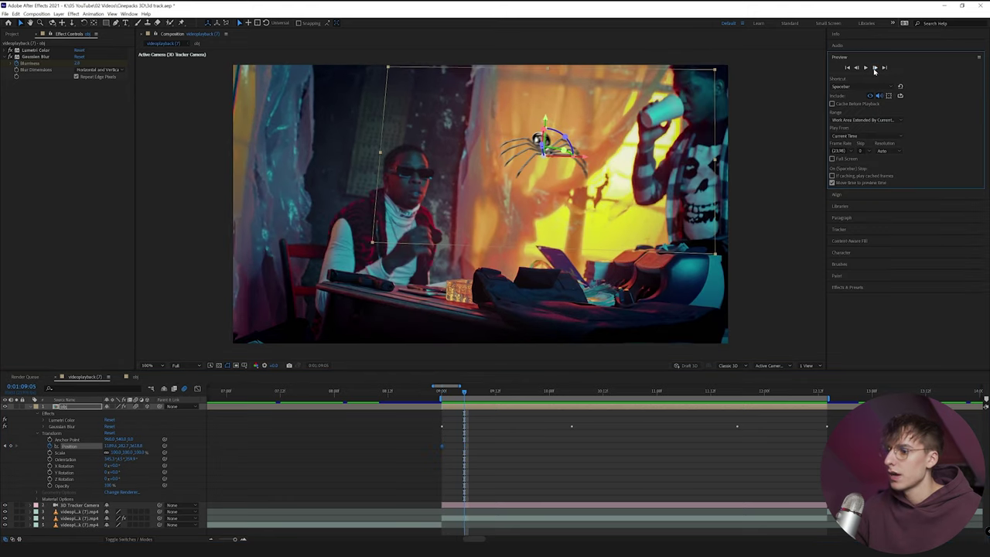
{"action": "left_click_drag", "start_coordinate": [441, 447], "coordinate": [464, 447]}
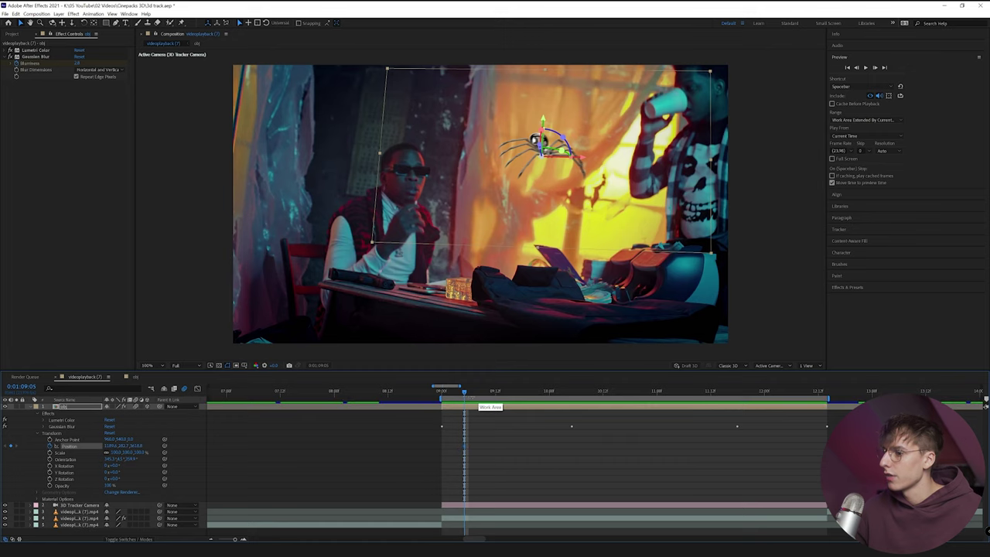
At 0:01:09:00, raise the obj layer above the frame, and keyframe its resting Position at 0:01:12:09
{"action": "left_click", "coordinate": [441, 395]}
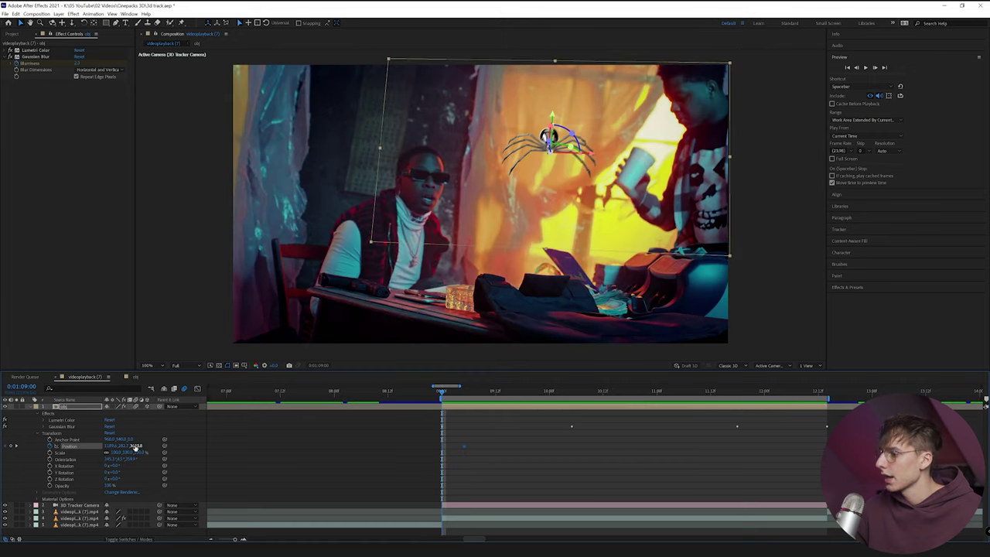
{"action": "left_click_drag", "start_coordinate": [136, 447], "coordinate": [147, 447]}
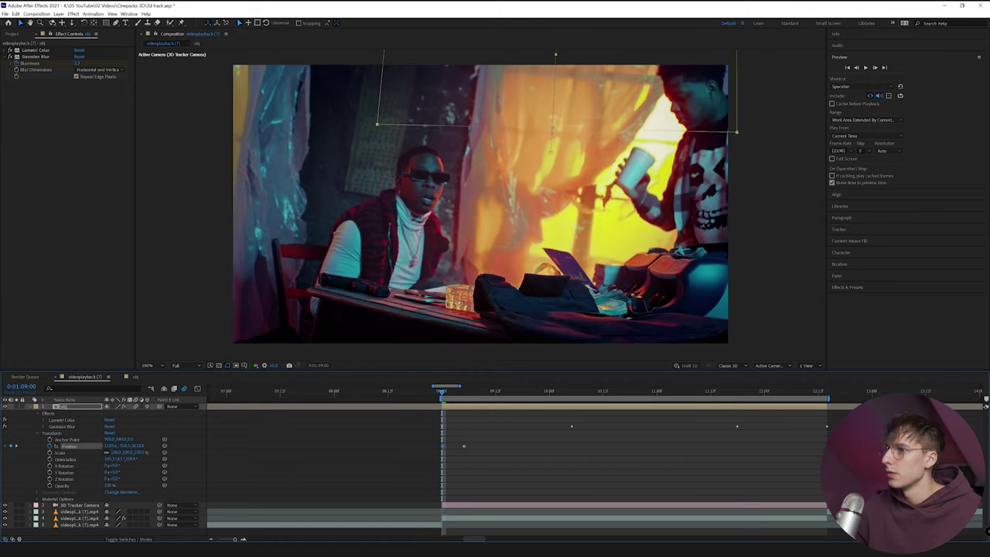
{"action": "left_click_drag", "start_coordinate": [830, 393], "coordinate": [805, 395]}
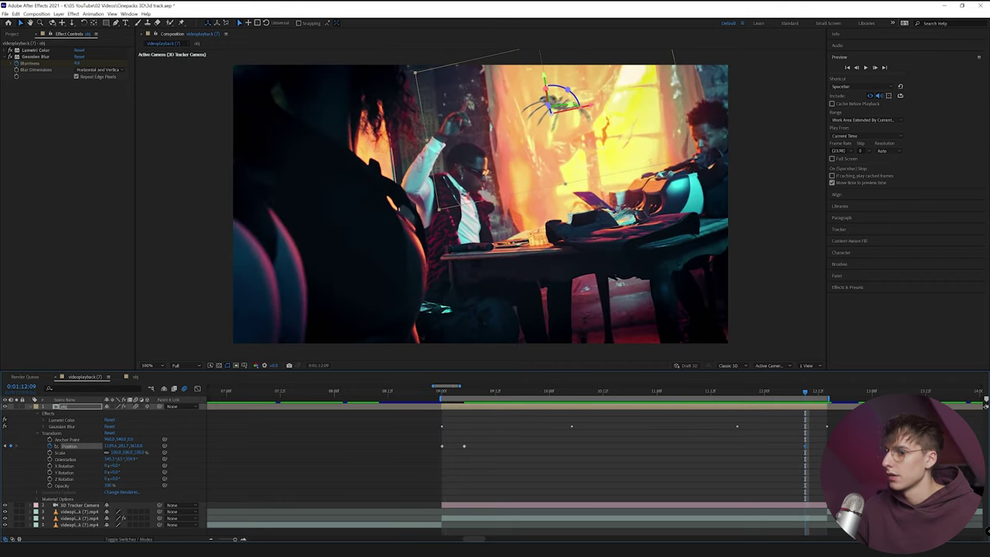
{"action": "left_click", "coordinate": [743, 393]}
Apply Easy Ease to all Position keyframes of the obj layer and preview the drop-in from 0:01:09:00
{"action": "left_click_drag", "start_coordinate": [826, 444], "coordinate": [421, 459]}
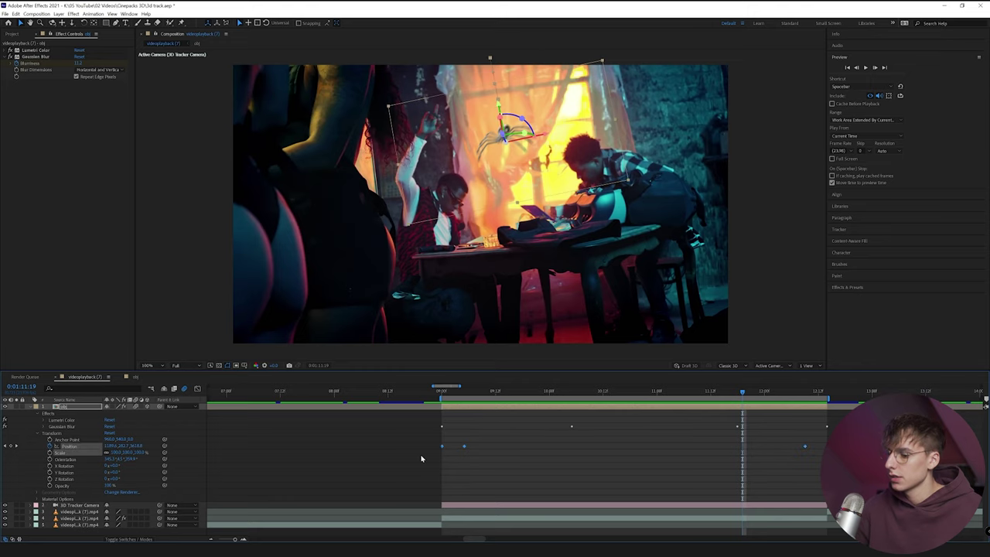
{"action": "left_click", "coordinate": [442, 398]}
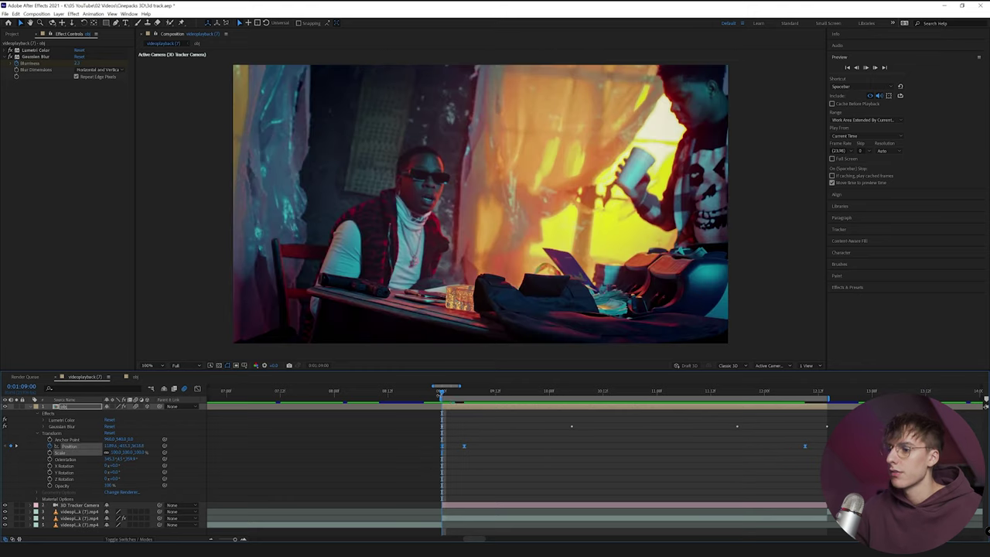
{"action": "key", "text": "space"}
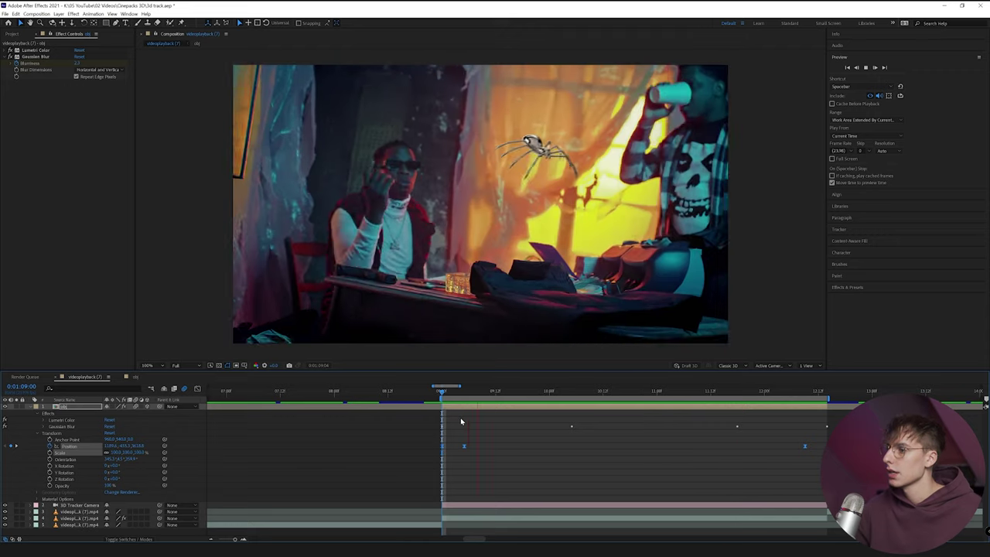
{"action": "key", "text": "space"}
{"action": "left_click", "coordinate": [30, 406]}
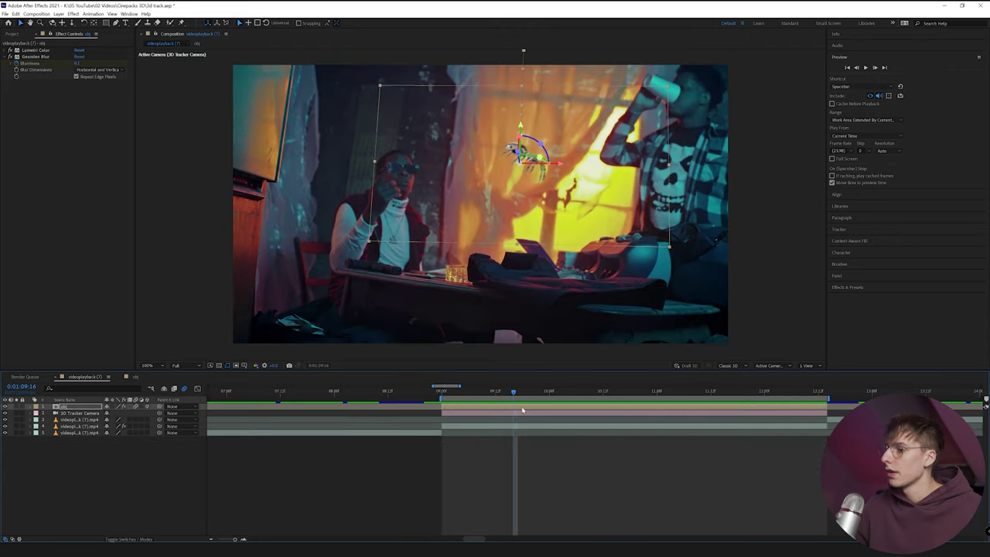
Open the obj composition and delete both Spider_Chrome clips from it
{"action": "double_click", "coordinate": [455, 405]}
{"action": "left_click", "coordinate": [467, 415]}
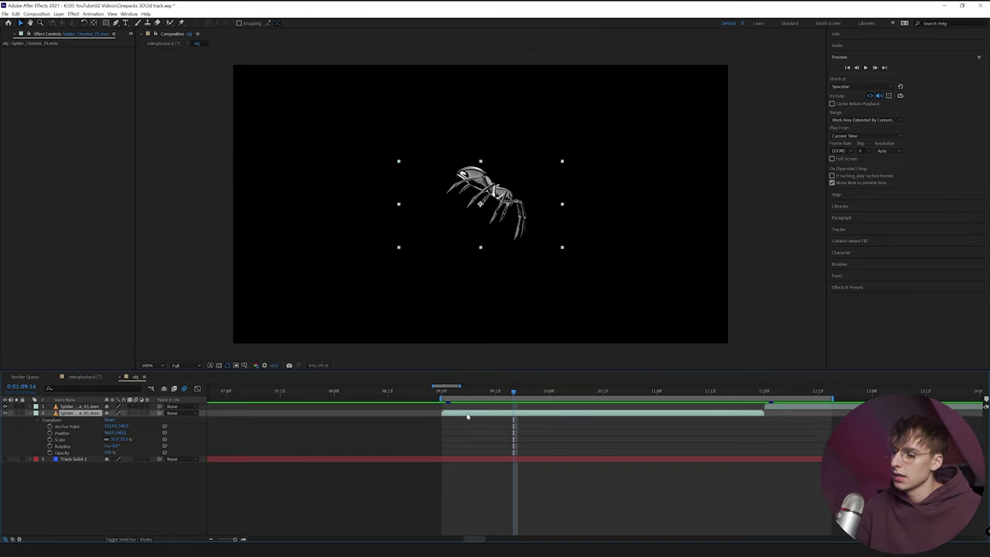
{"action": "key", "text": "Delete"}
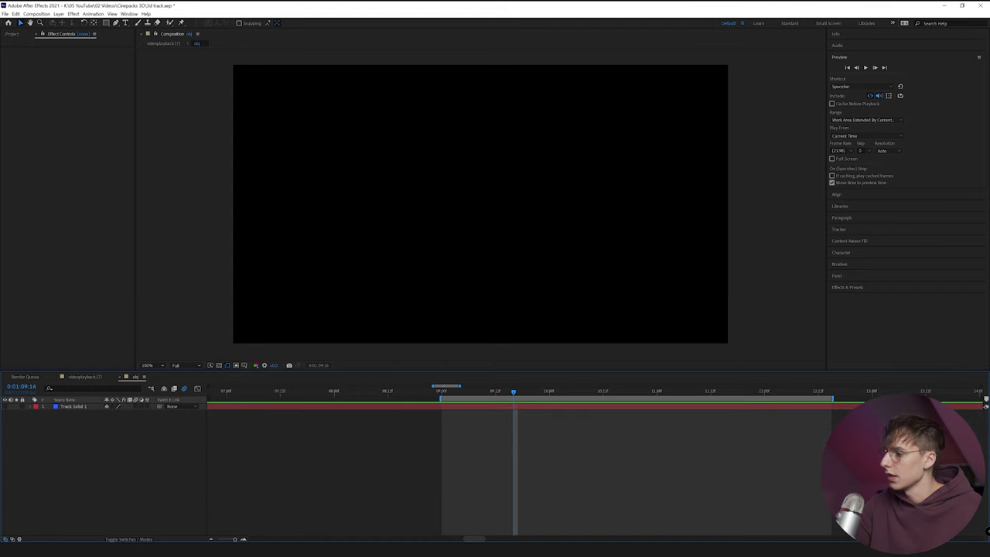
Bring Cross_Chrome from the Objects folder in File Explorer into the obj composition, start it at 0:01:09:00, and scale it to 33%
{"action": "key", "text": "alt+Tab"}
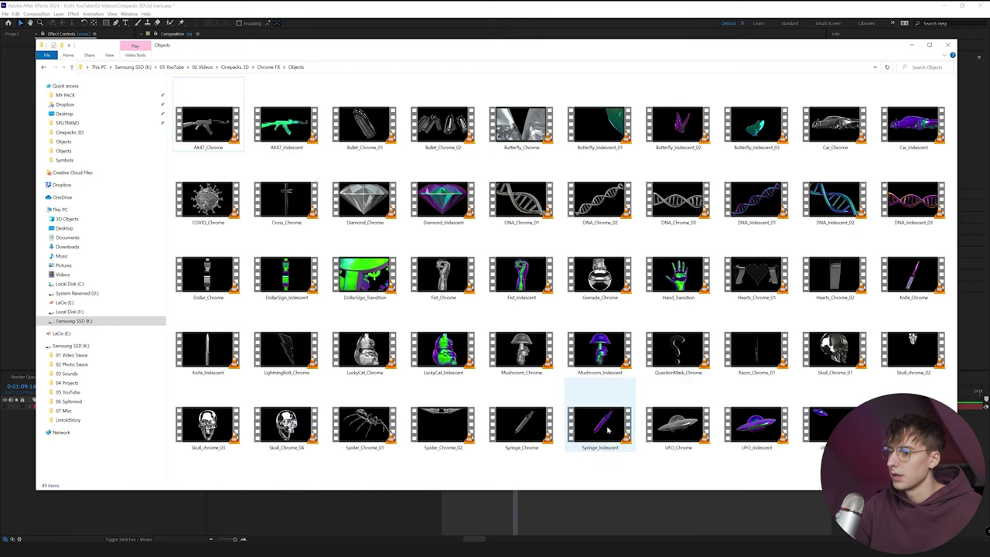
{"action": "left_click_drag", "start_coordinate": [286, 200], "coordinate": [556, 513]}
{"action": "left_click_drag", "start_coordinate": [313, 406], "coordinate": [446, 410]}
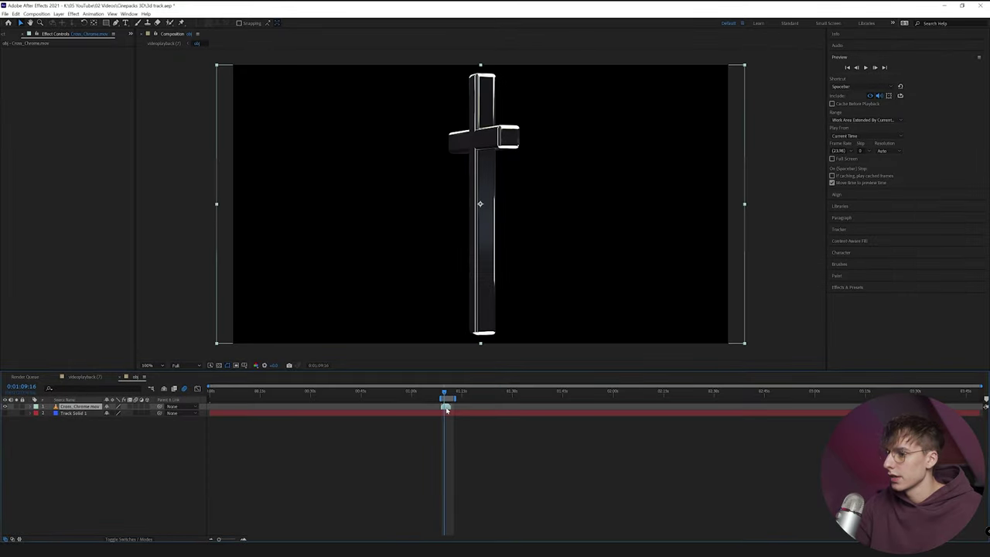
{"action": "left_click", "coordinate": [243, 539]}
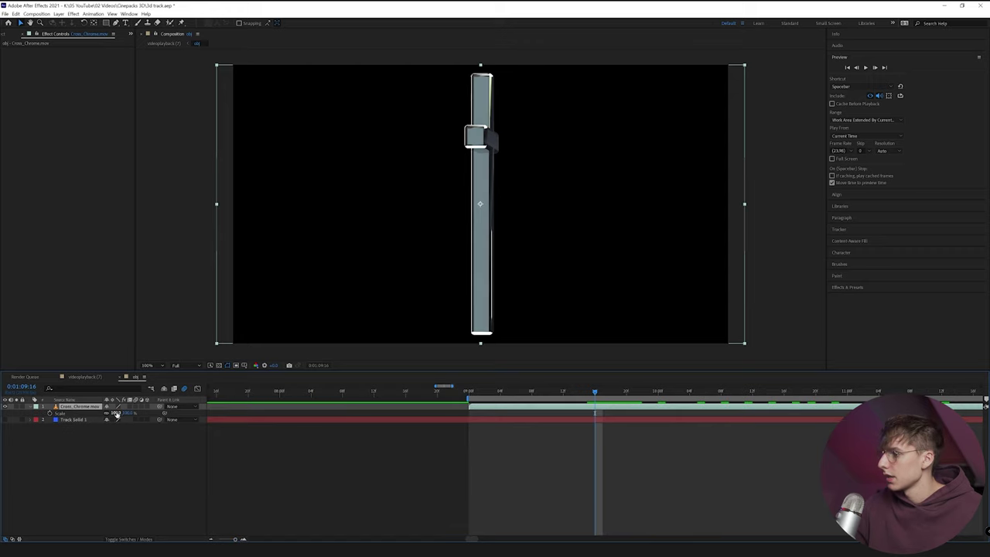
{"action": "left_click_drag", "start_coordinate": [116, 414], "coordinate": [94, 414]}
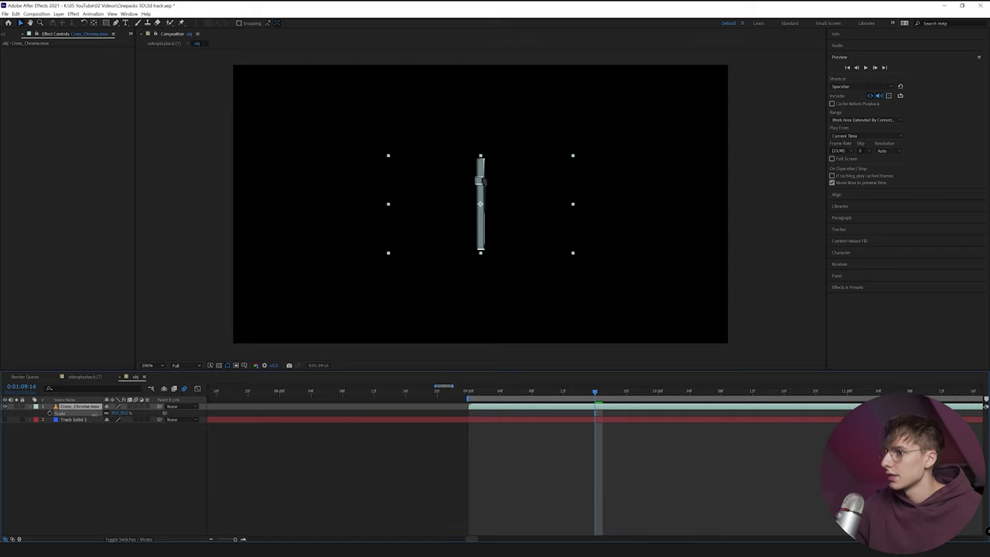
Duplicate the cross clip, place the copy directly after the first clip's end, and preview the result in the videoplayback (7) composition
{"action": "left_click", "coordinate": [243, 539]}
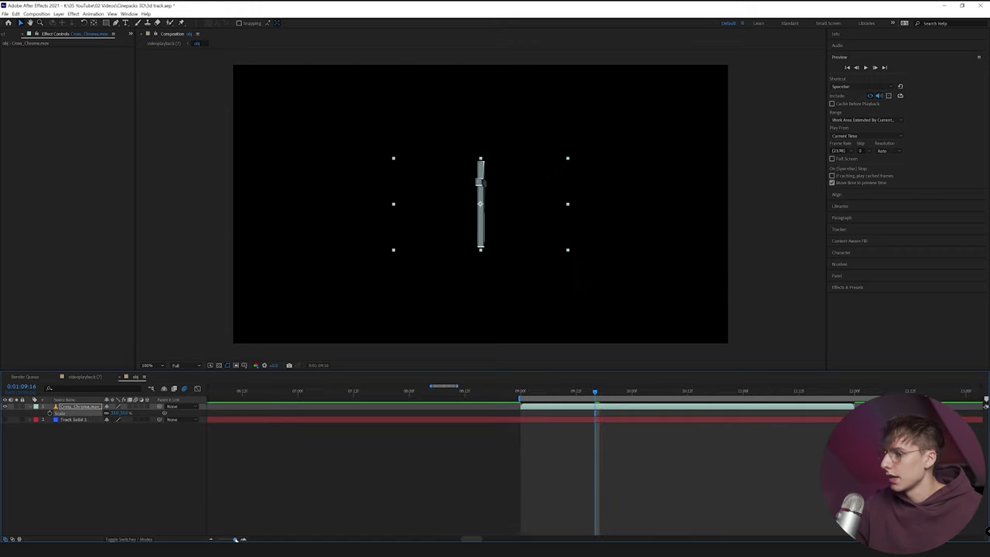
{"action": "key", "text": "ctrl+d"}
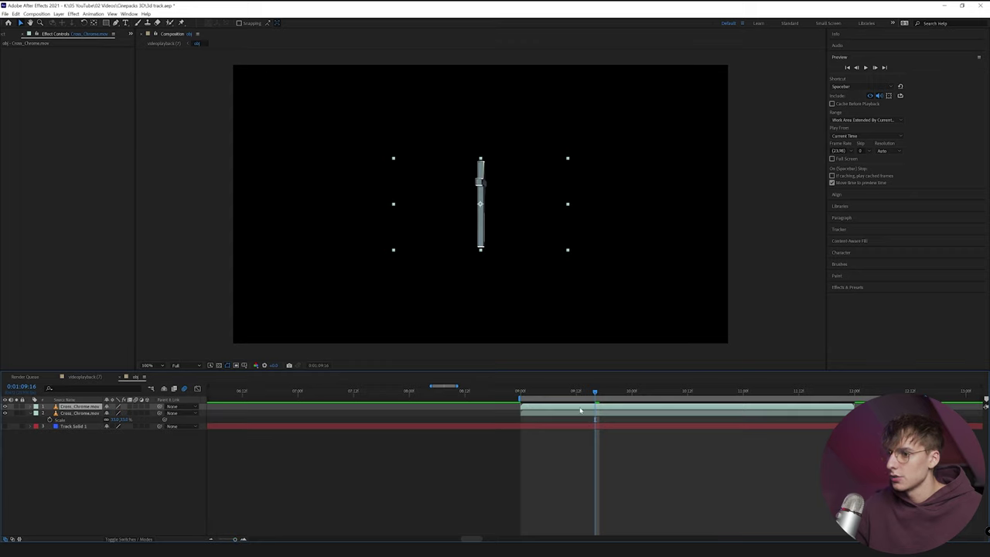
{"action": "left_click_drag", "start_coordinate": [581, 410], "coordinate": [916, 410]}
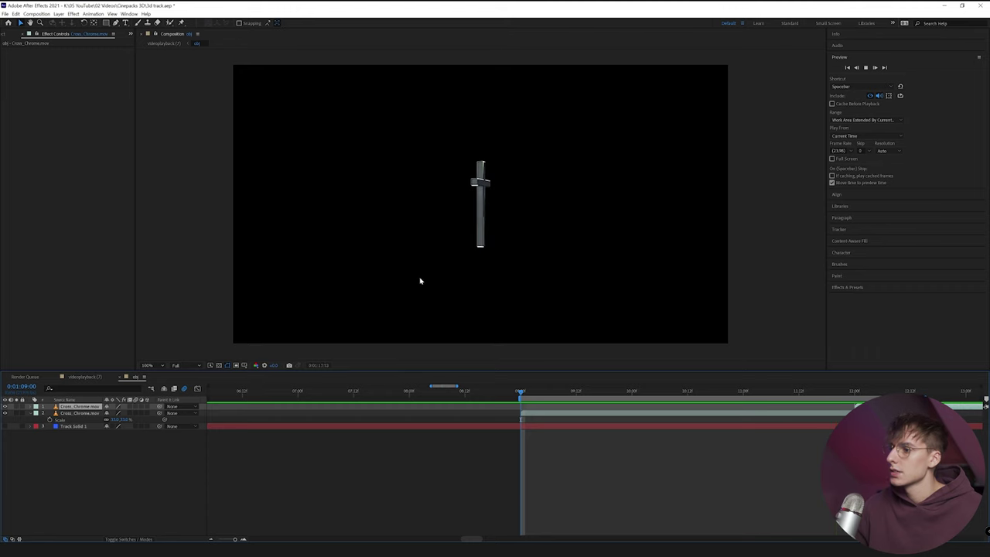
{"action": "left_click", "coordinate": [120, 379]}
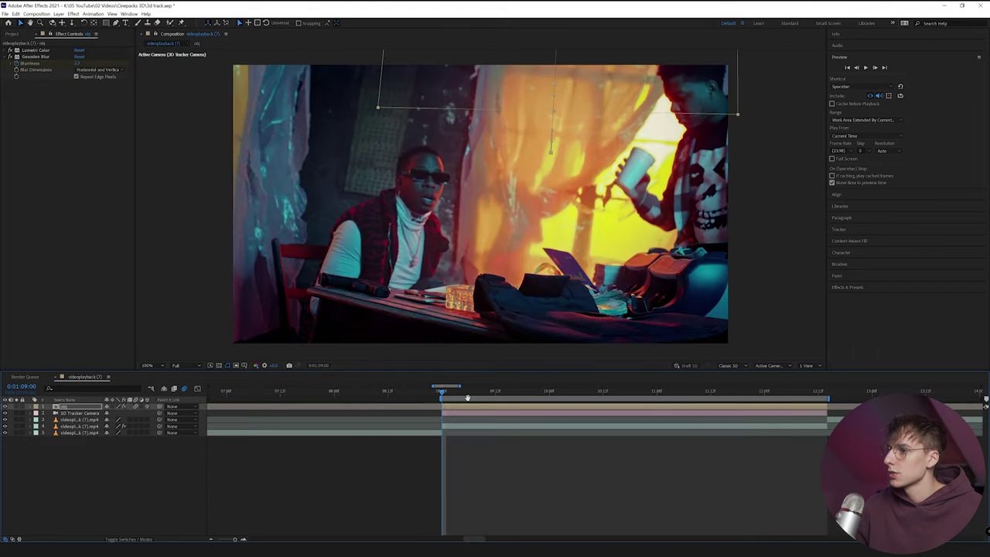
{"action": "key", "text": "space"}
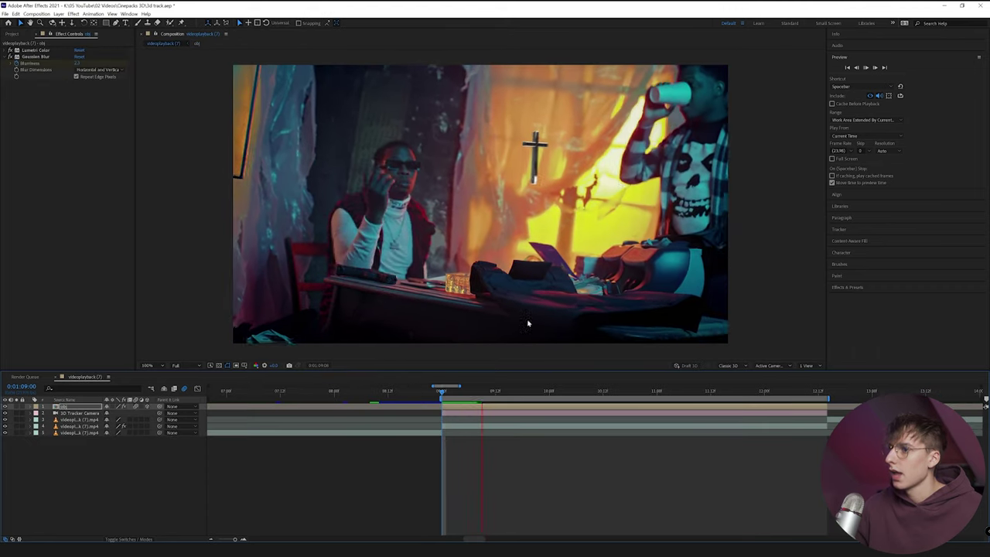